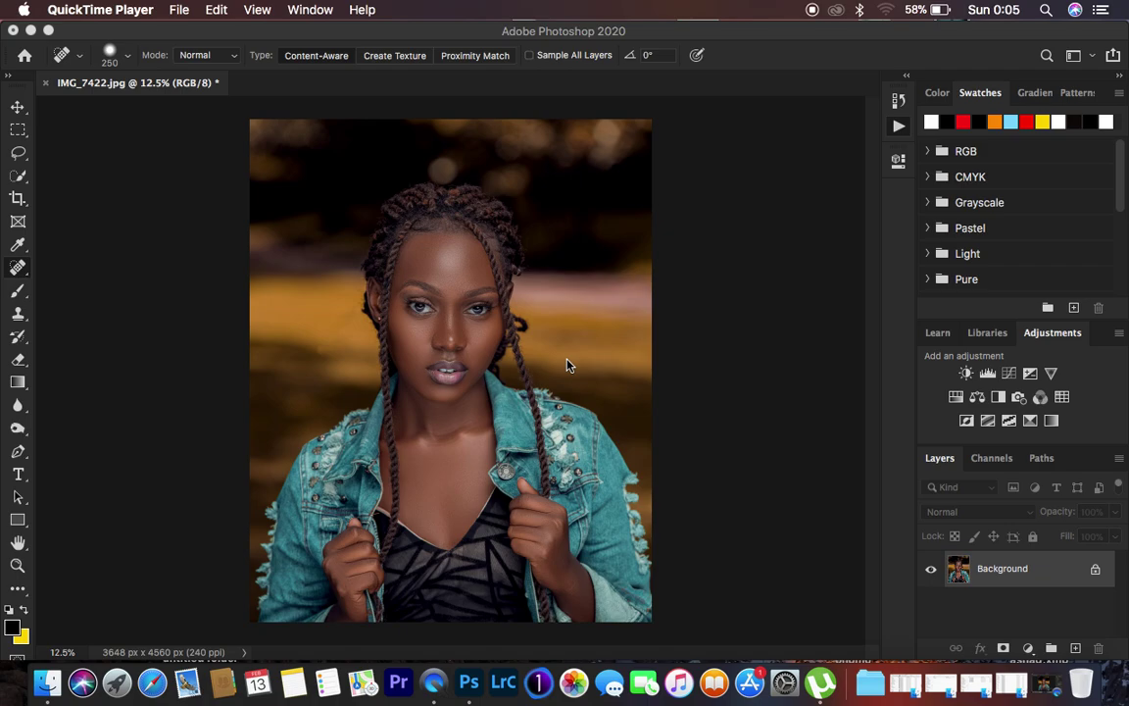
# Step: Show the list of available action sets beside the open portrait
pyautogui.click(729, 39)
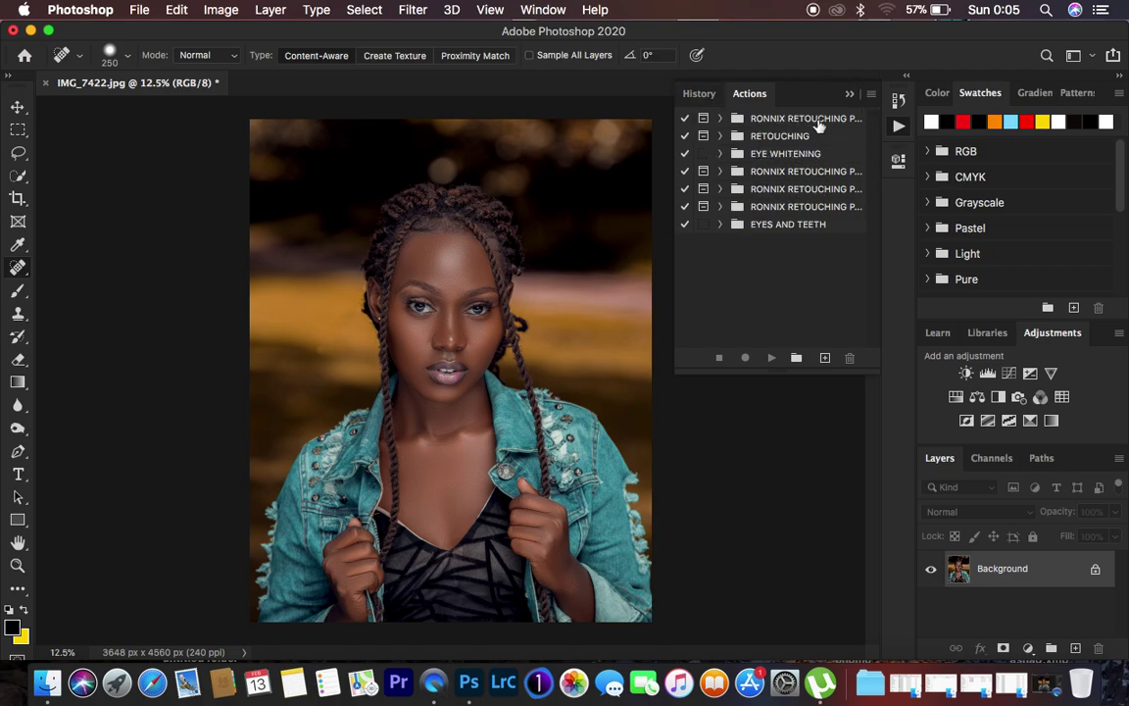
pyautogui.click(543, 10)
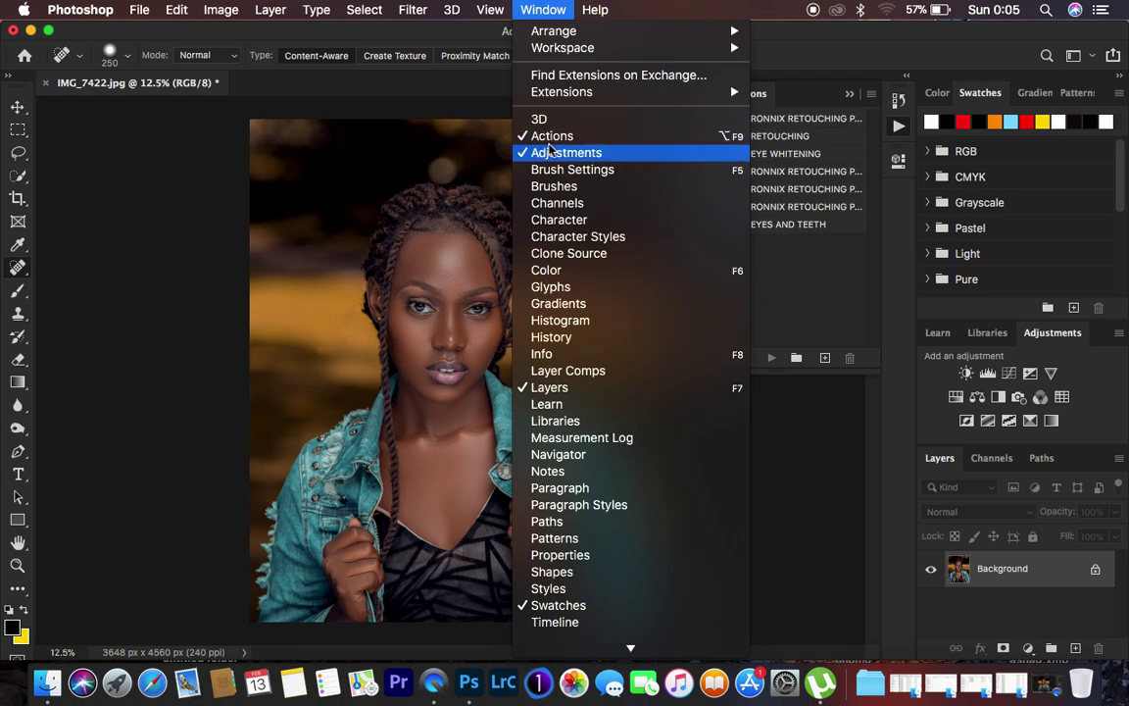
pyautogui.click(550, 137)
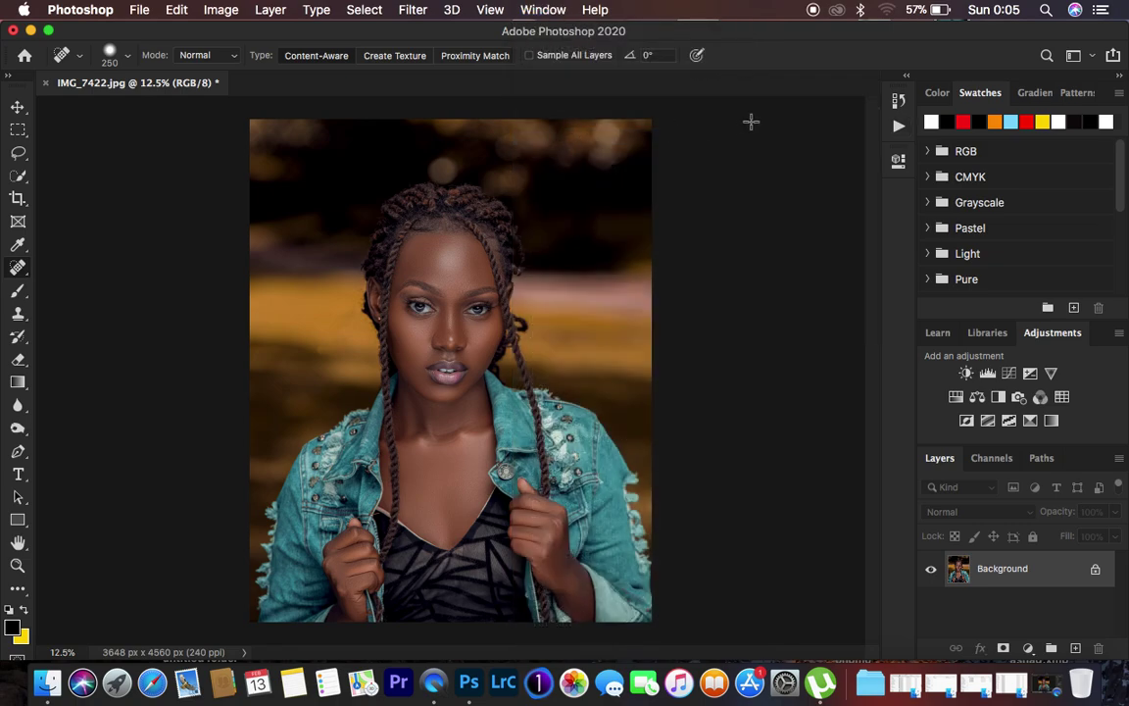
pyautogui.click(899, 126)
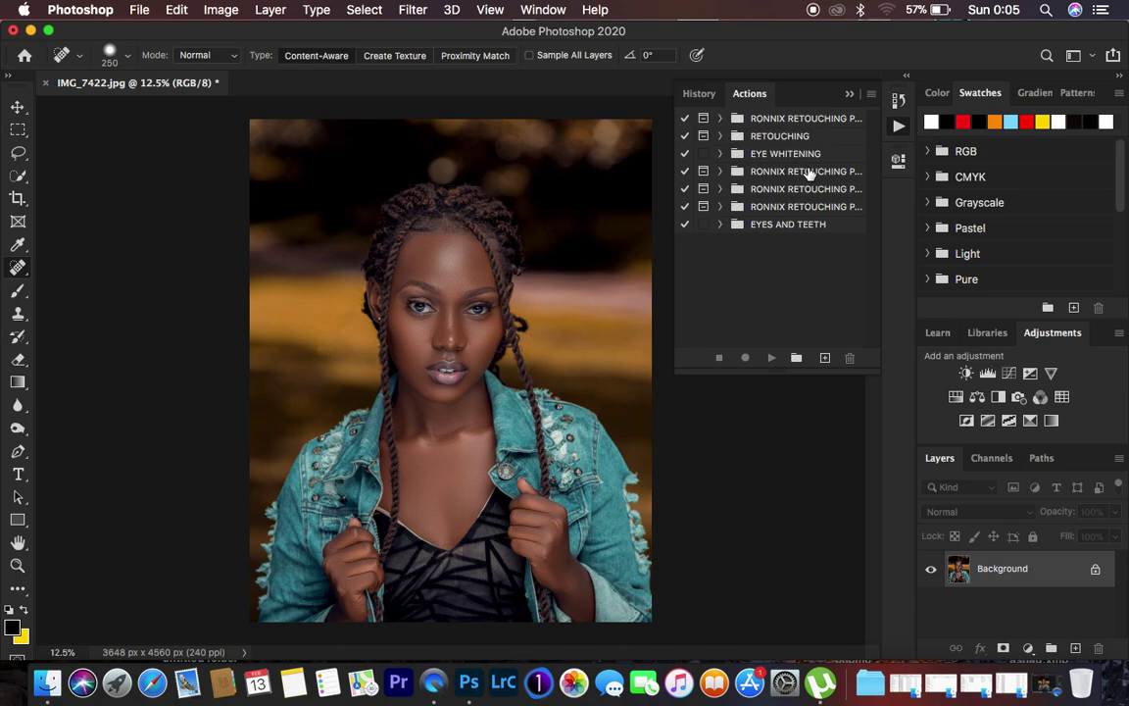
# Step: Create a new action set named FREQ TUTORIAL
pyautogui.click(797, 358)
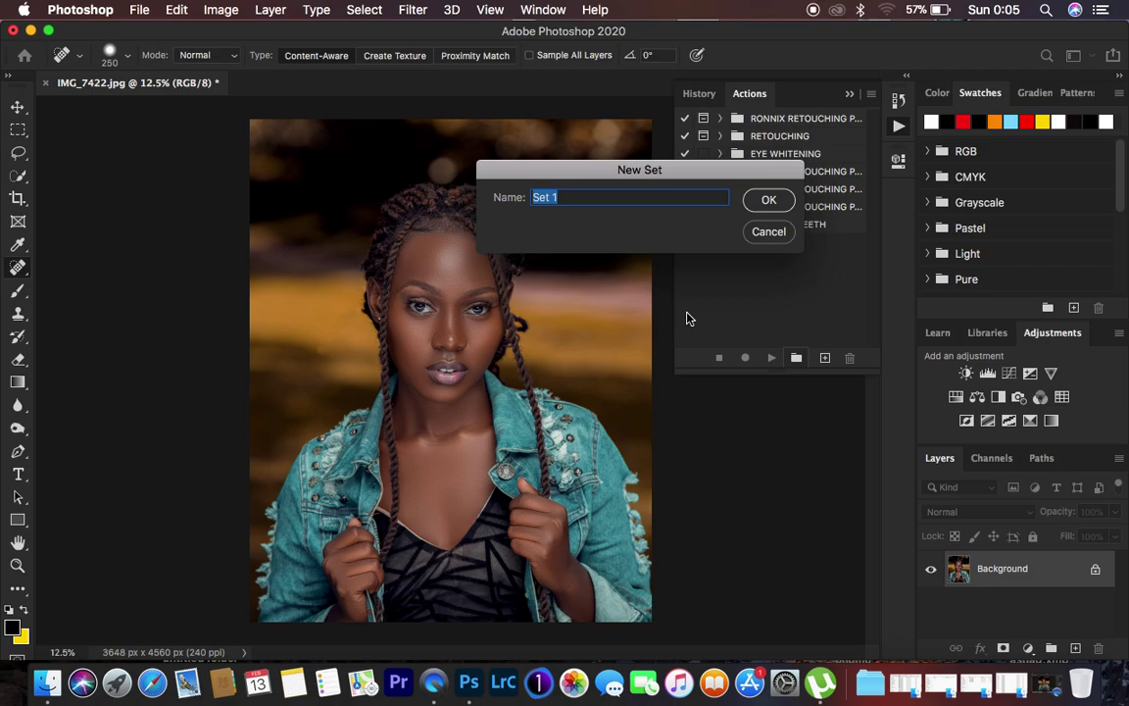
pyautogui.write('FREQ TUTORIAL')
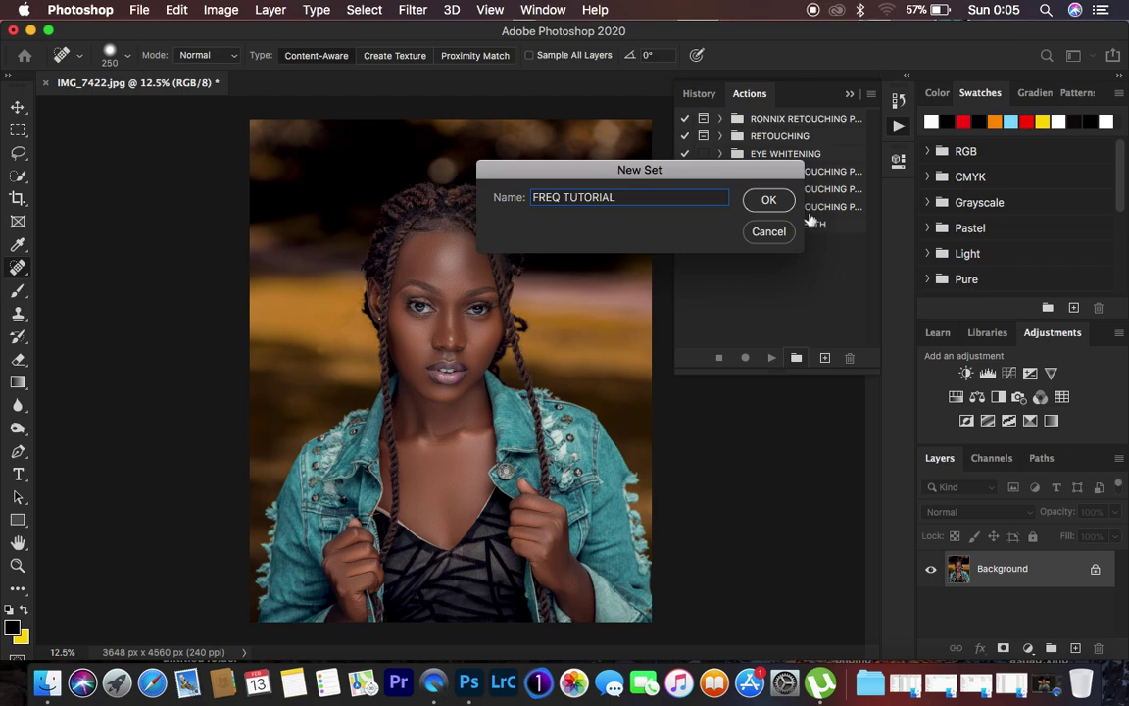
pyautogui.click(772, 200)
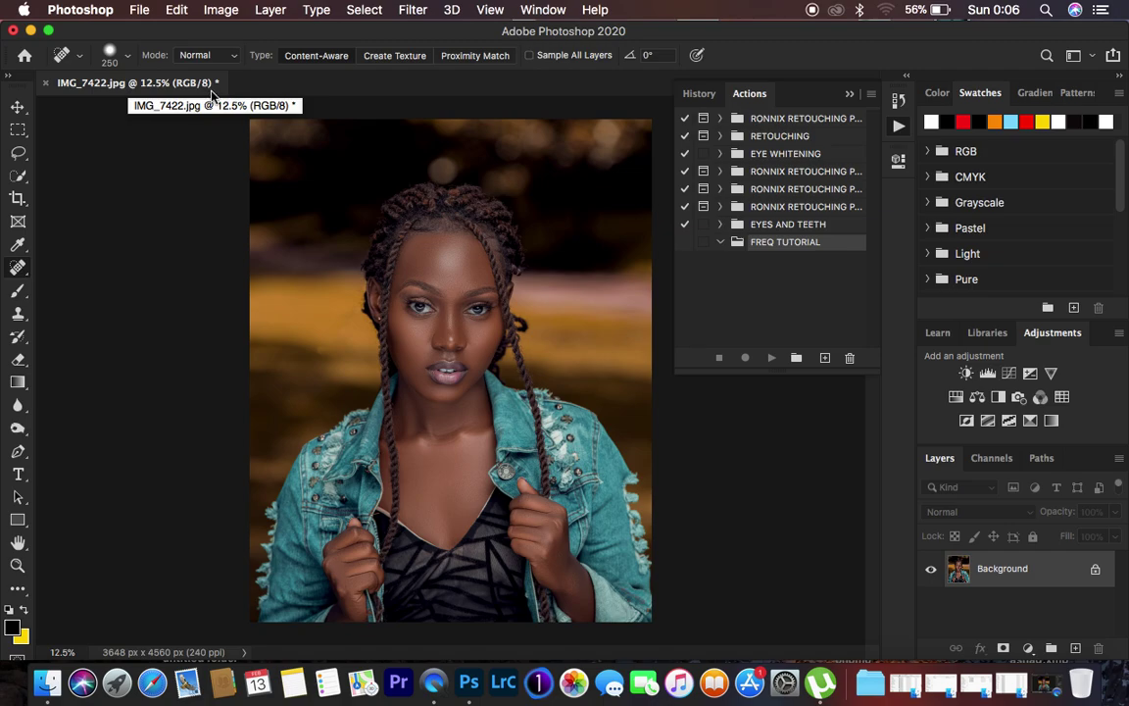
# Step: Start a new action named FREQ 8 BIT in the FREQ TUTORIAL set
pyautogui.click(825, 359)
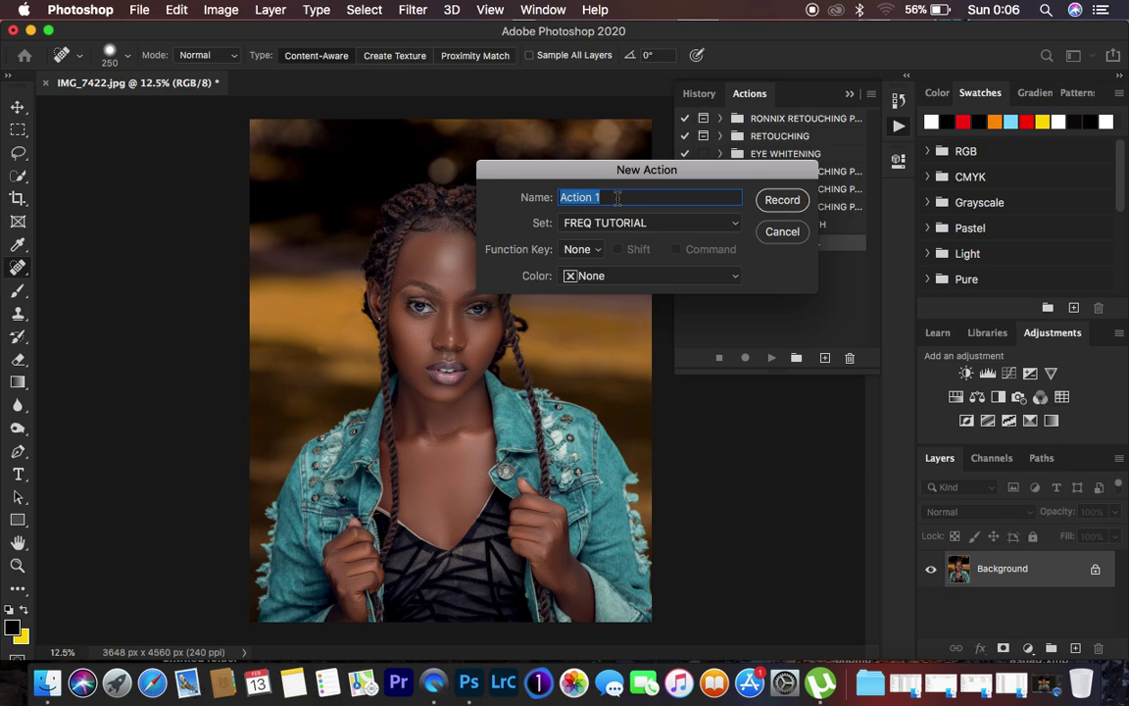
pyautogui.write('FREQ 8 BU')
pyautogui.press('BackSpace')
pyautogui.write('IT')
pyautogui.click(637, 225)
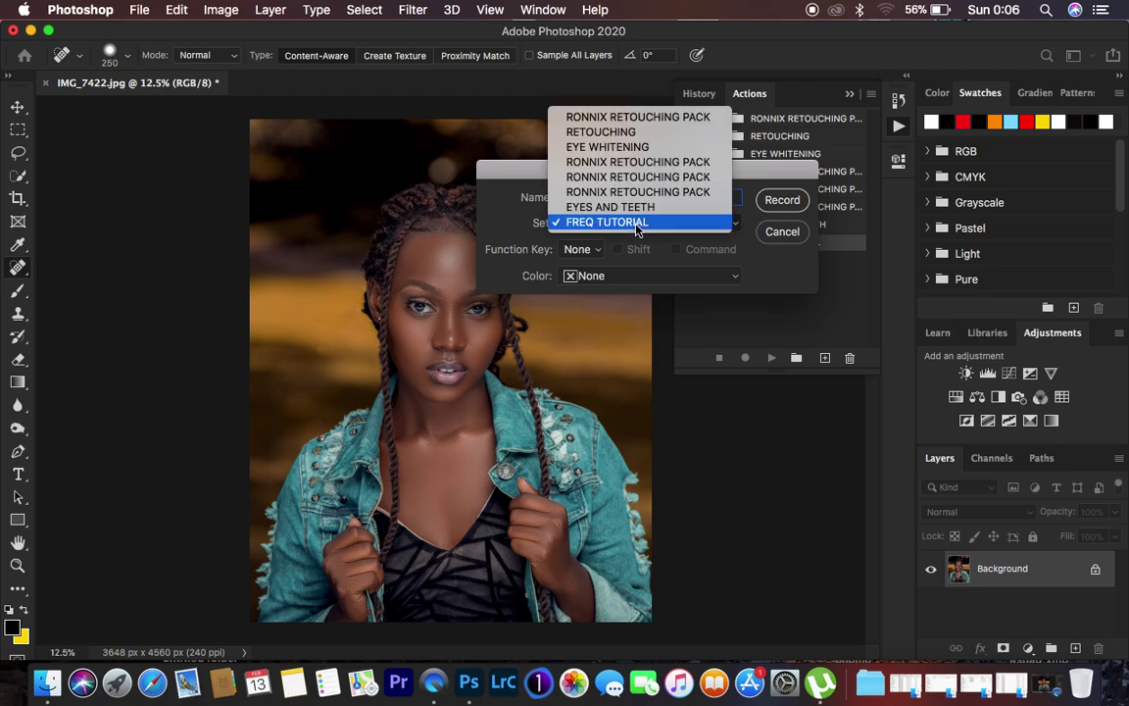
pyautogui.click(637, 225)
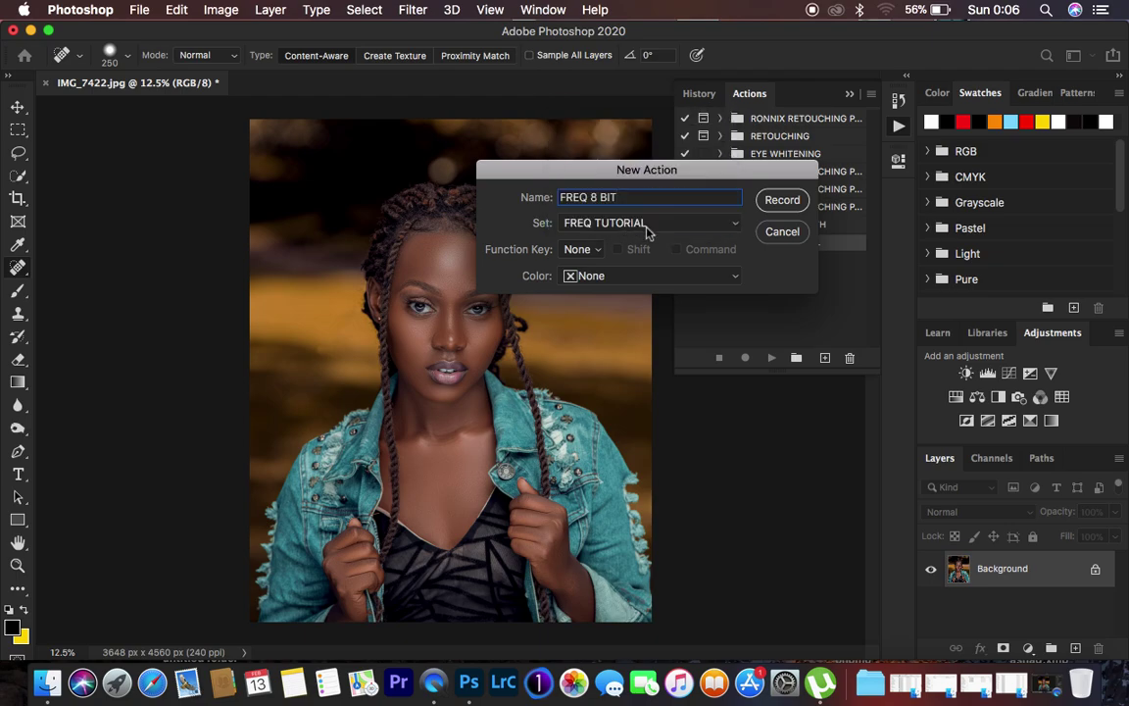
pyautogui.click(579, 252)
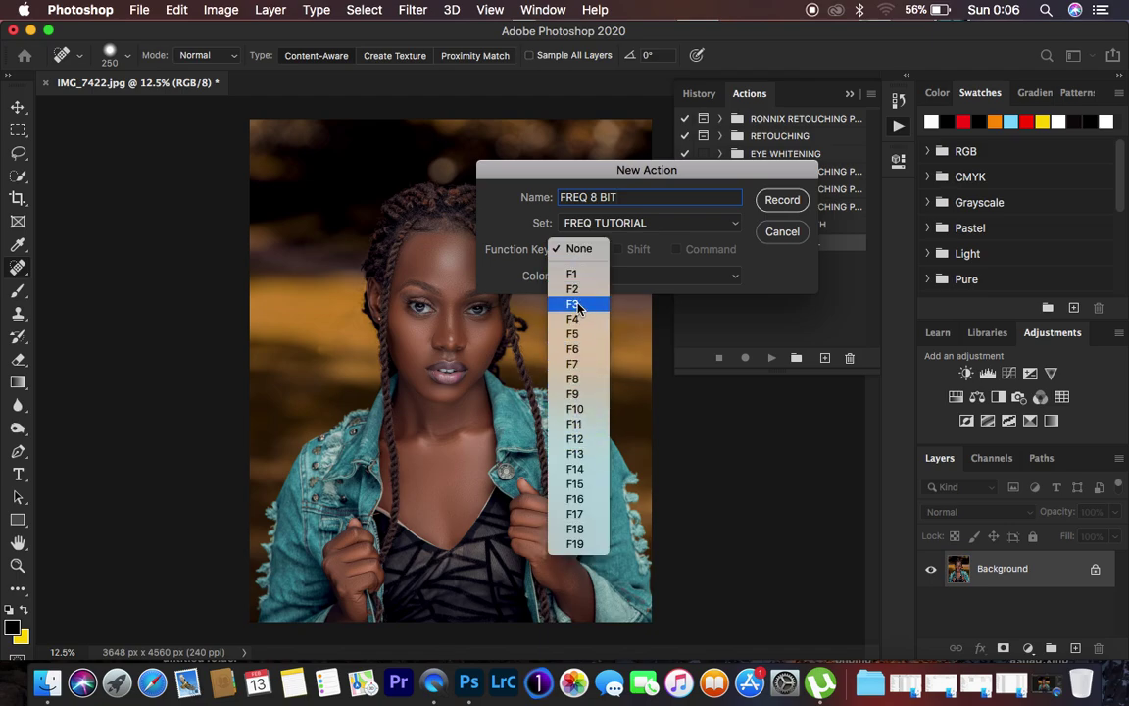
pyautogui.click(646, 247)
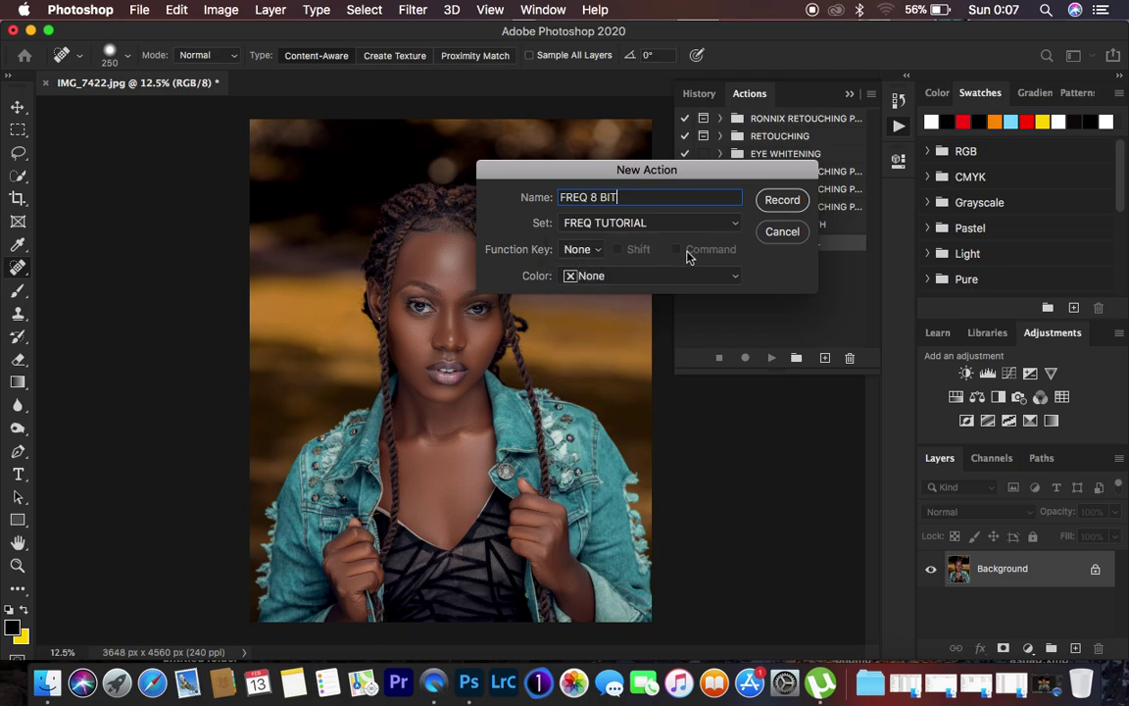
pyautogui.click(580, 249)
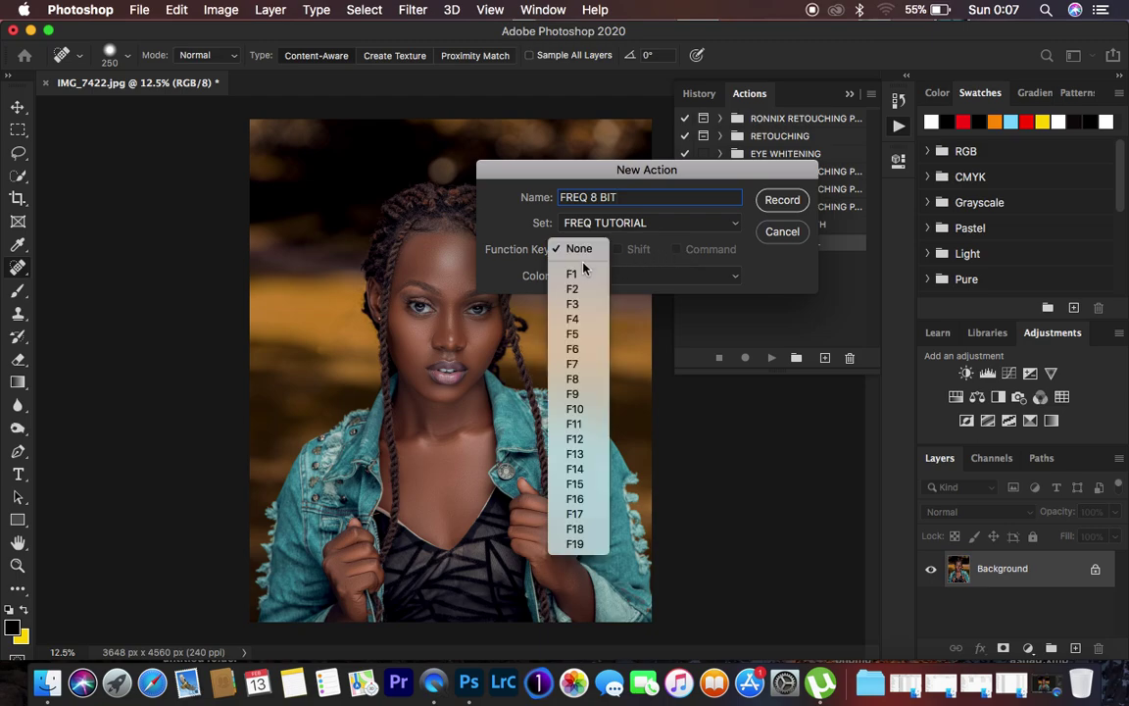
pyautogui.click(583, 276)
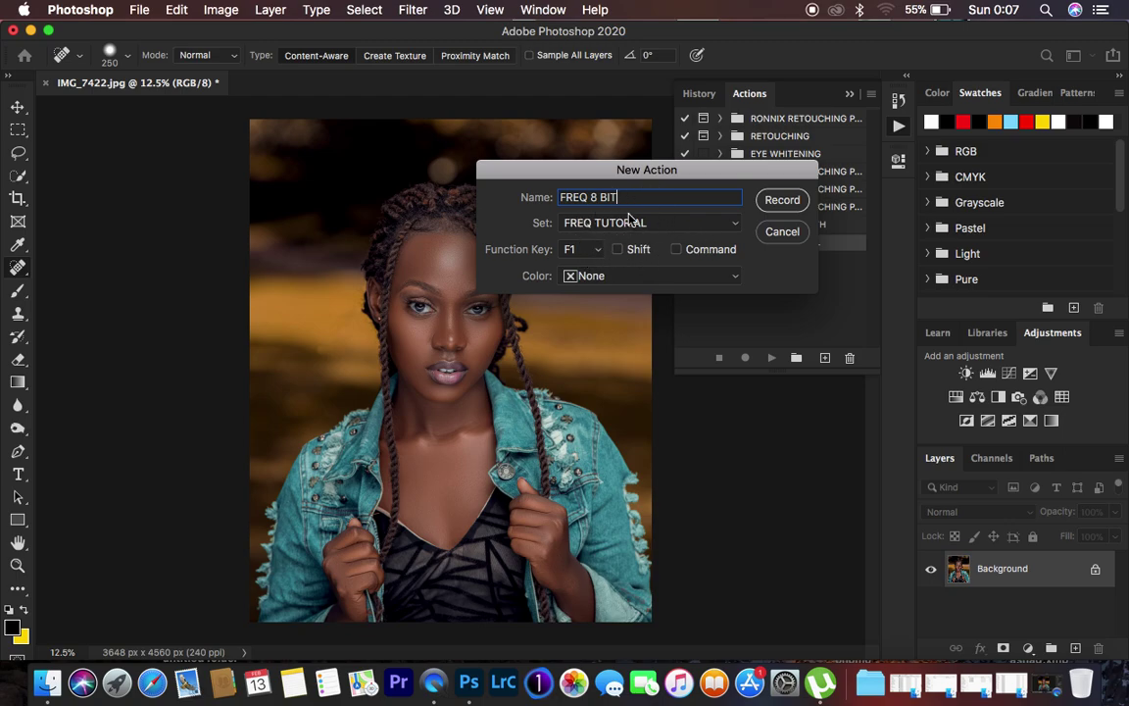
pyautogui.click(588, 253)
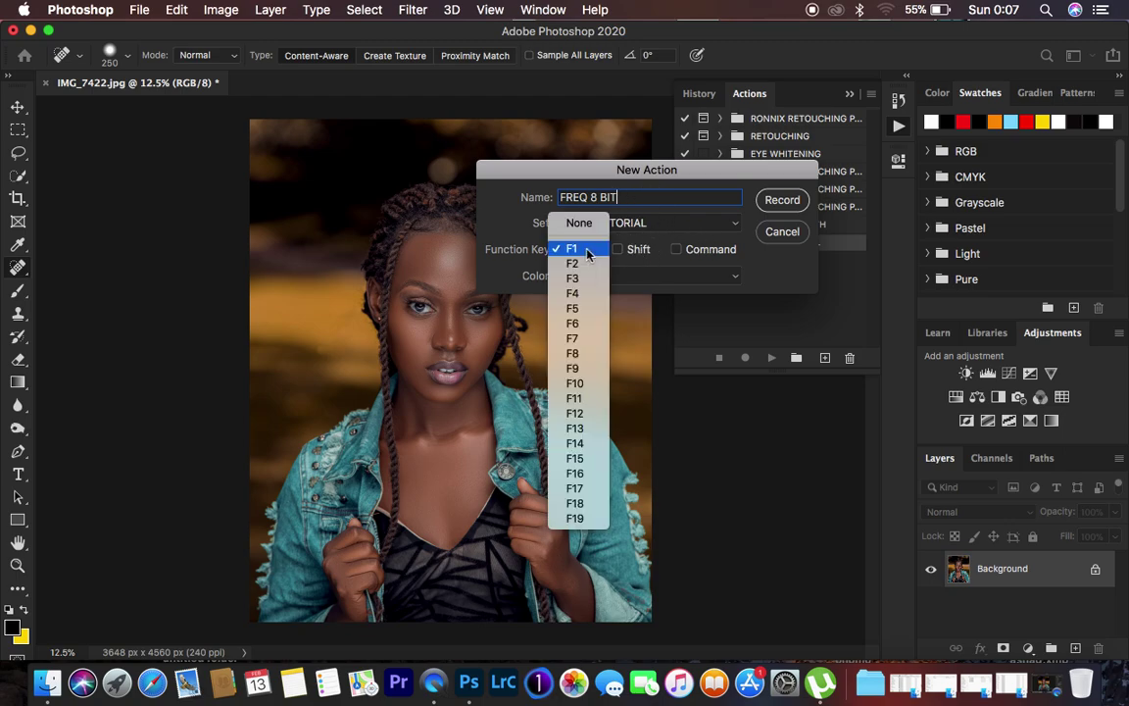
pyautogui.click(580, 224)
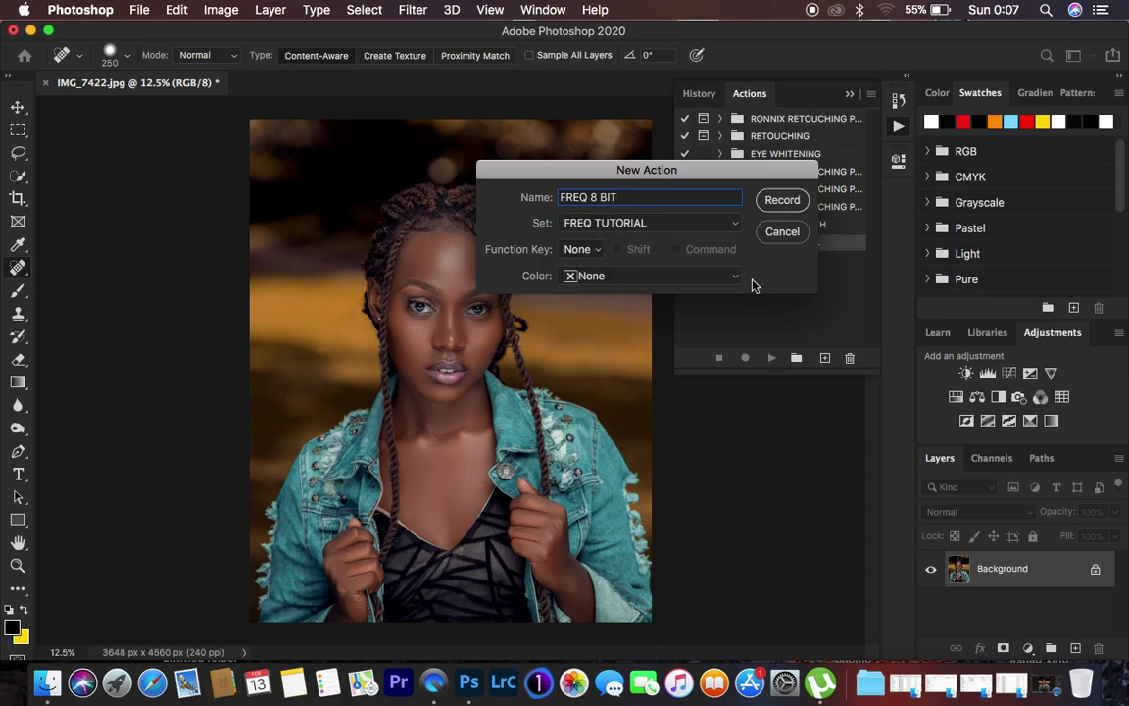
# Step: Give the new action the color Red and start recording it
pyautogui.click(701, 276)
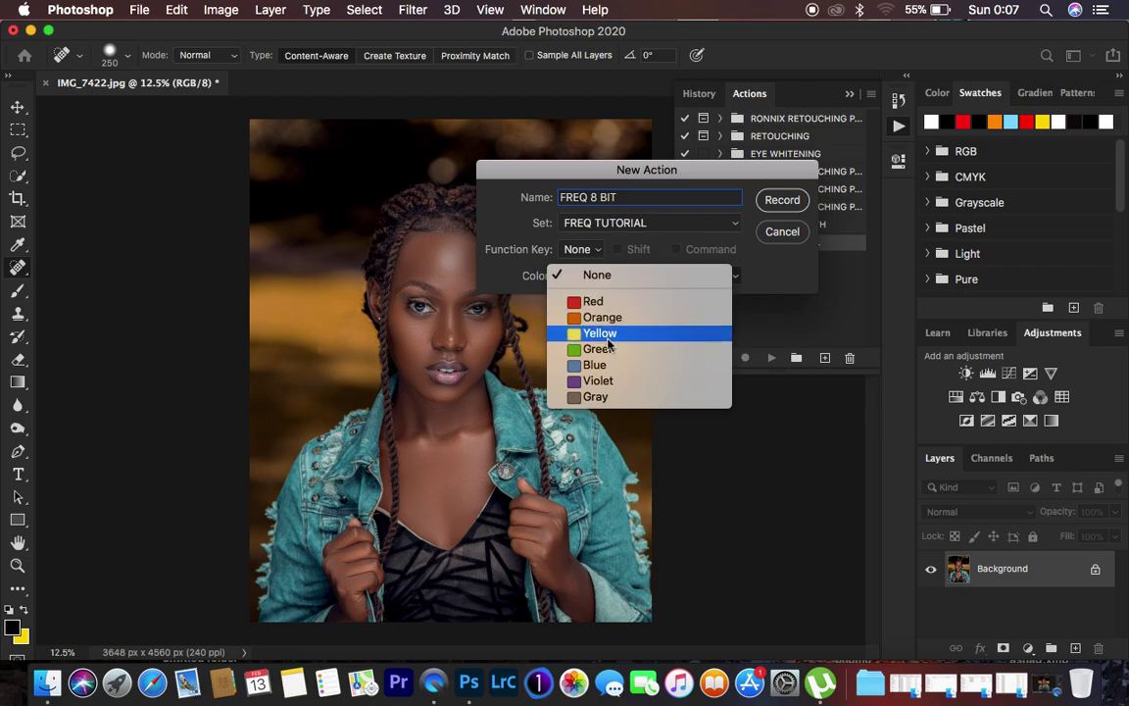
pyautogui.click(625, 305)
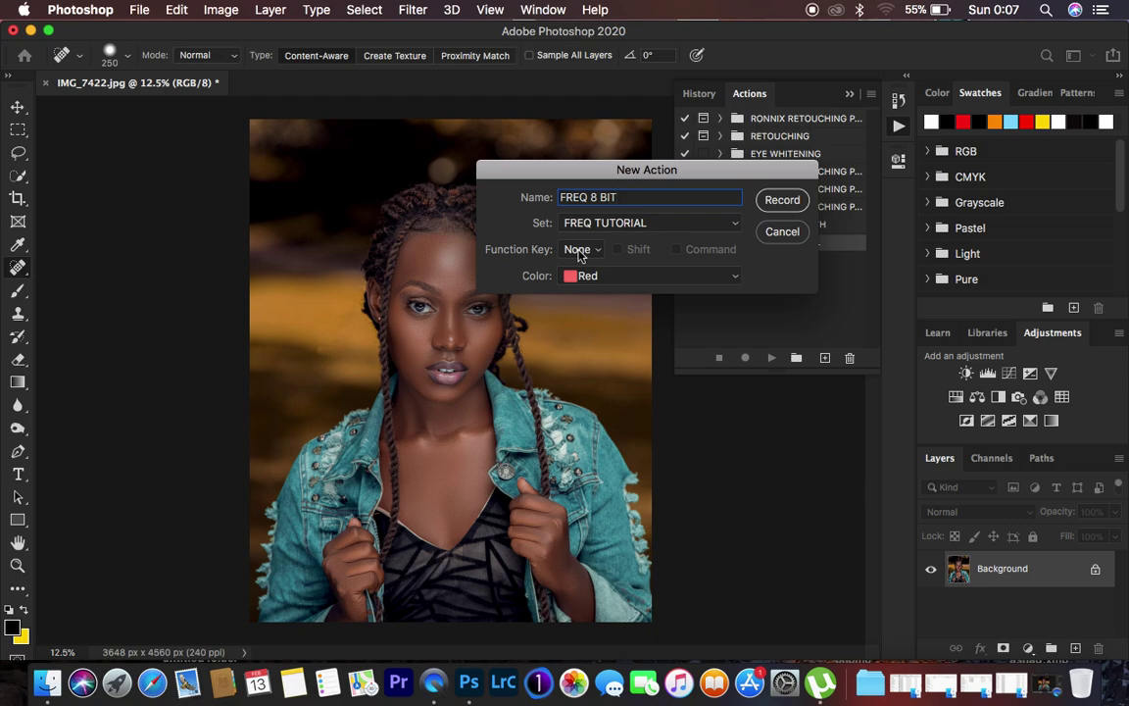
pyautogui.click(779, 202)
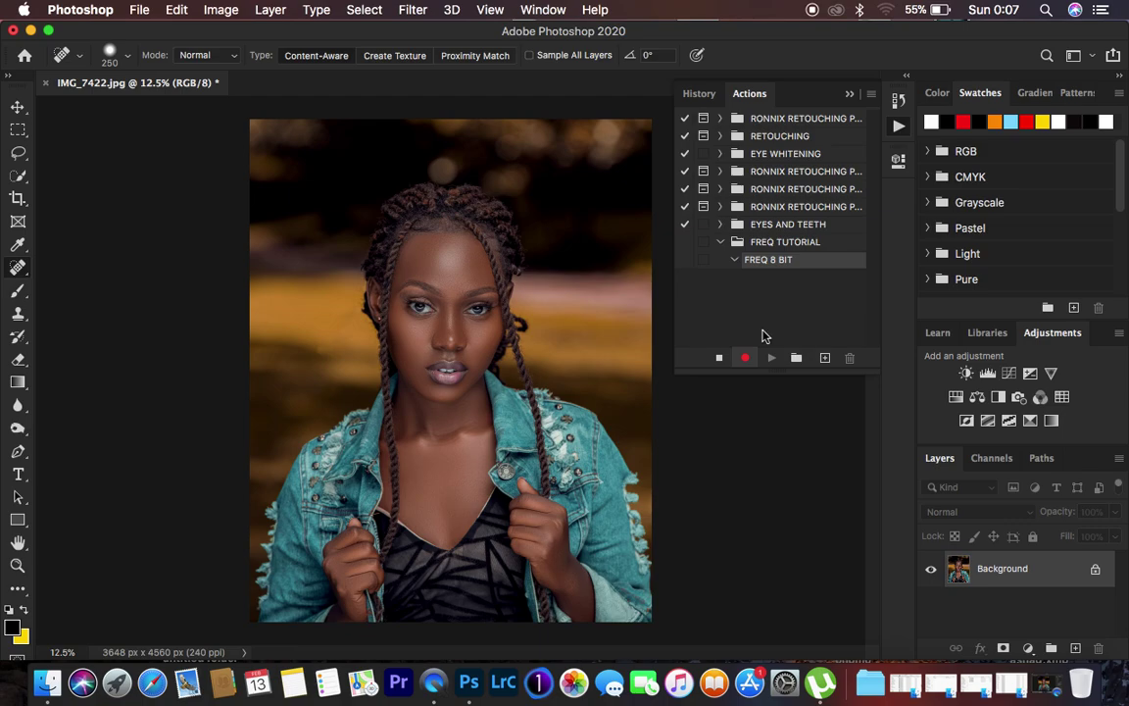
# Step: With recording on, duplicate the Background layer and duplicate the resulting copy once more
pyautogui.click(745, 358)
pyautogui.press('super+j')
pyautogui.press('super+j')
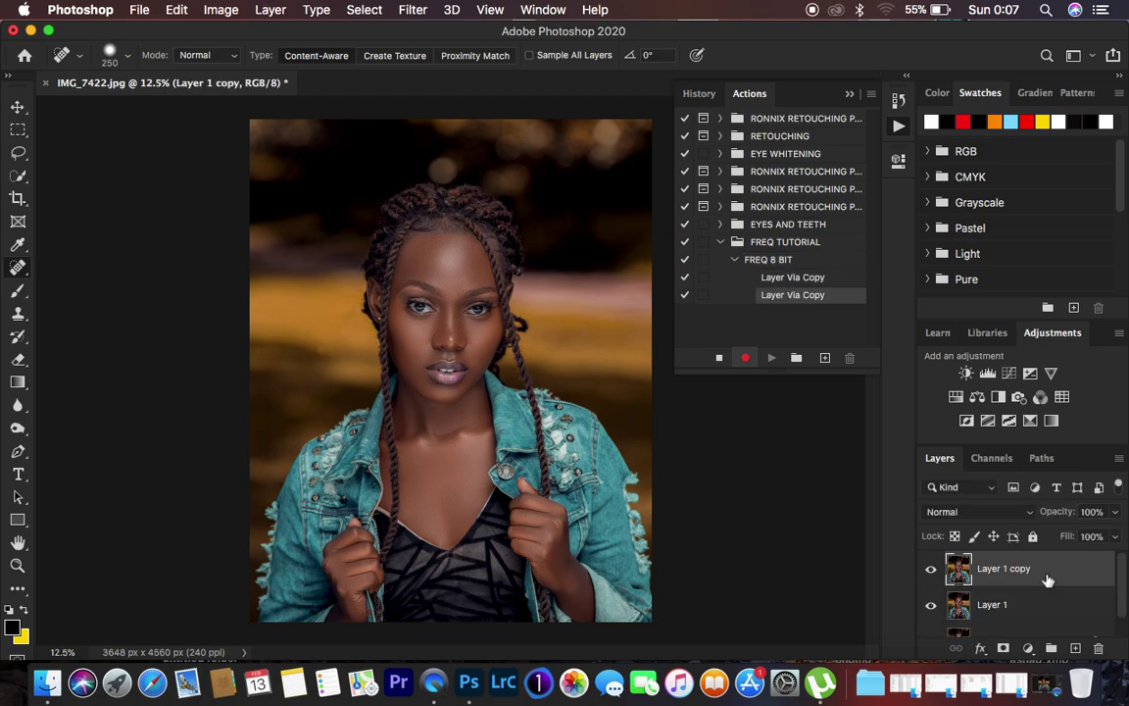
# Step: Rename the lower duplicate layer LOW FREQ and the upper one HIGH FREQ
pyautogui.doubleClick(992, 605)
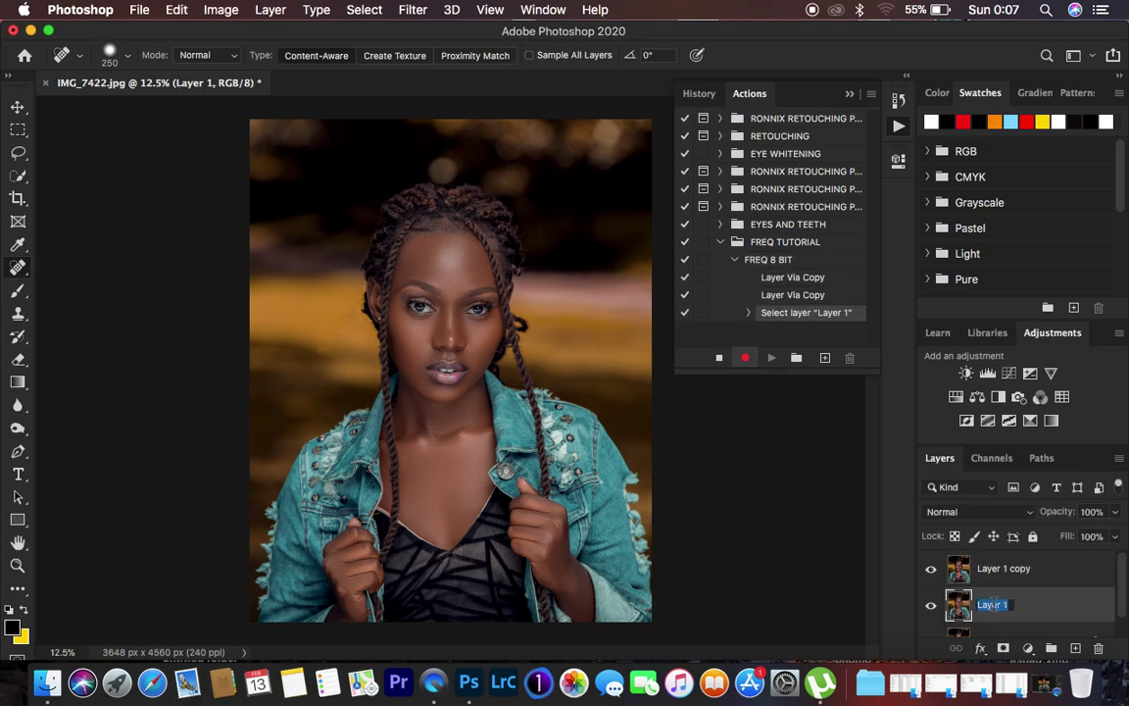
pyautogui.press('BackSpace')
pyautogui.write('LOW FREQ')
pyautogui.doubleClick(1004, 568)
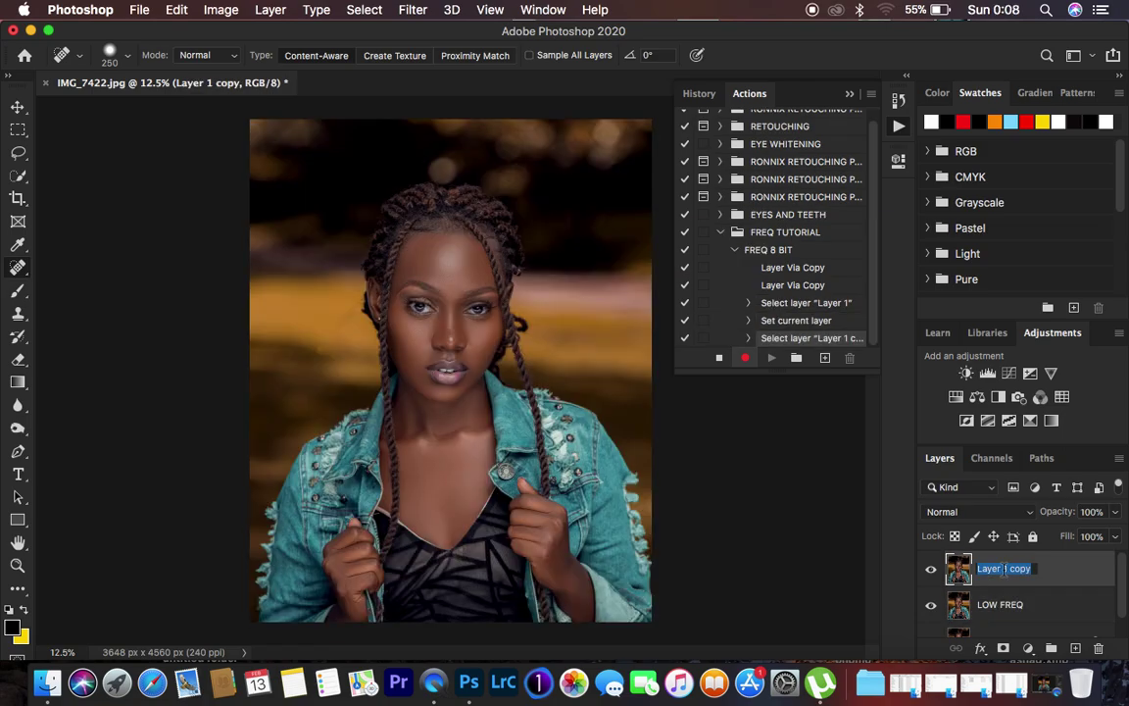
pyautogui.write('HIGH FREQ')
pyautogui.press('Return')
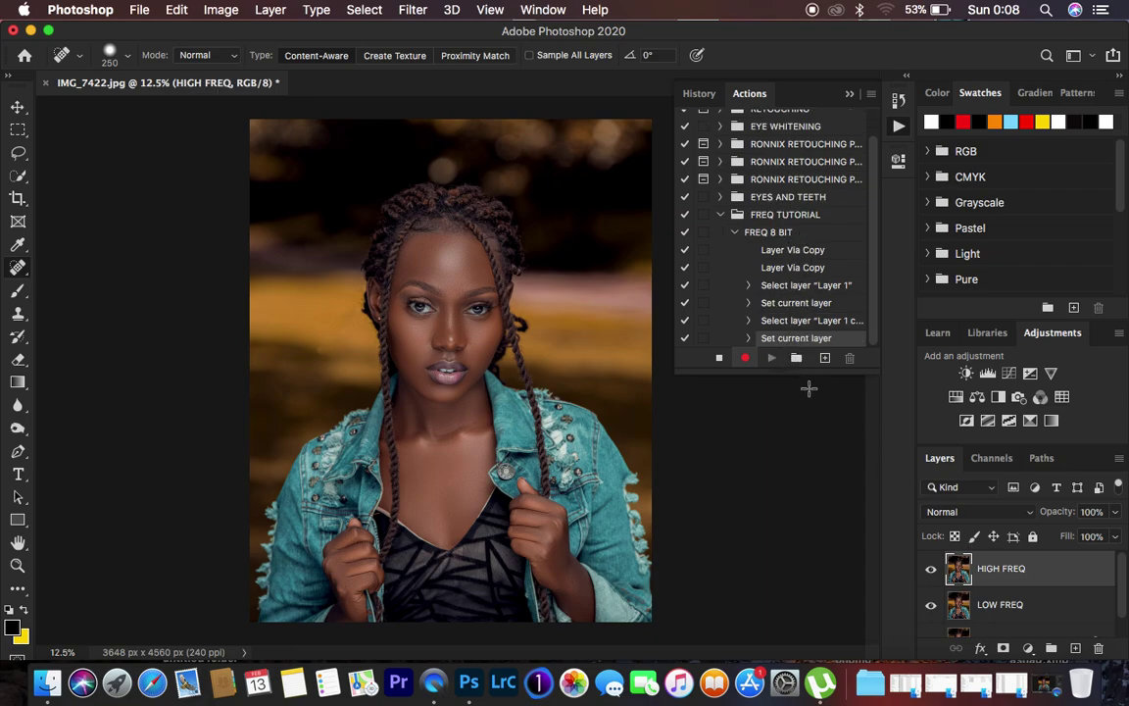
# Step: Hide the HIGH FREQ layer and apply a Gaussian Blur with a 6.6-pixel radius to the LOW FREQ layer
pyautogui.click(1017, 605)
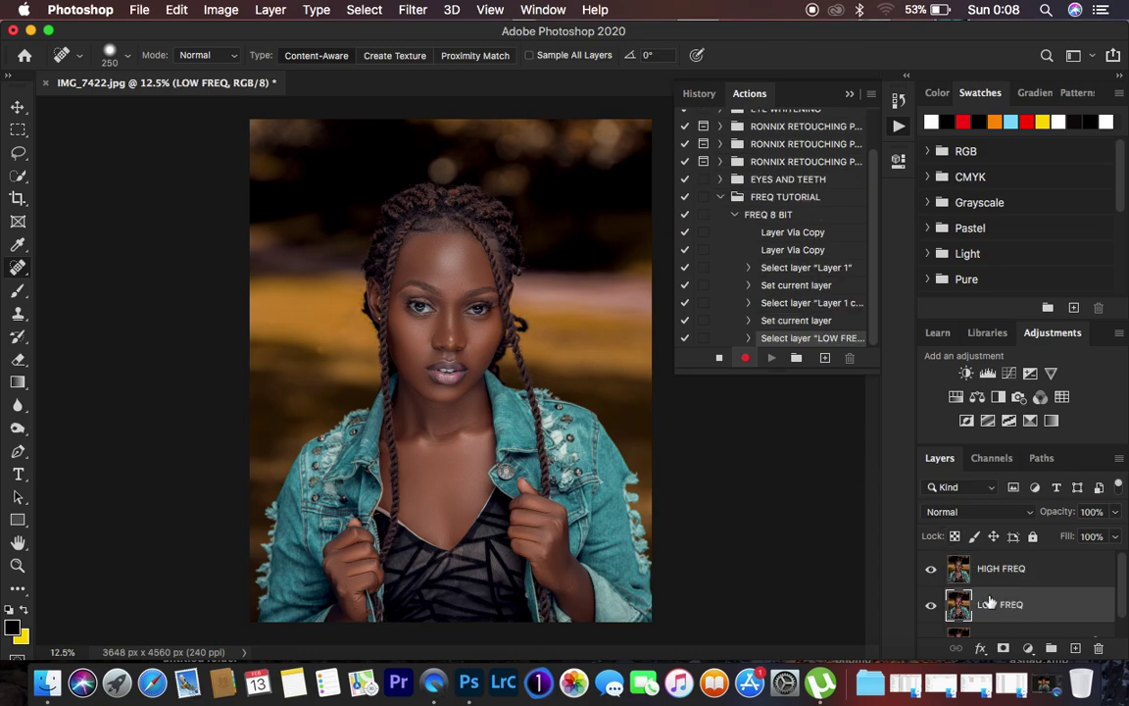
pyautogui.click(932, 571)
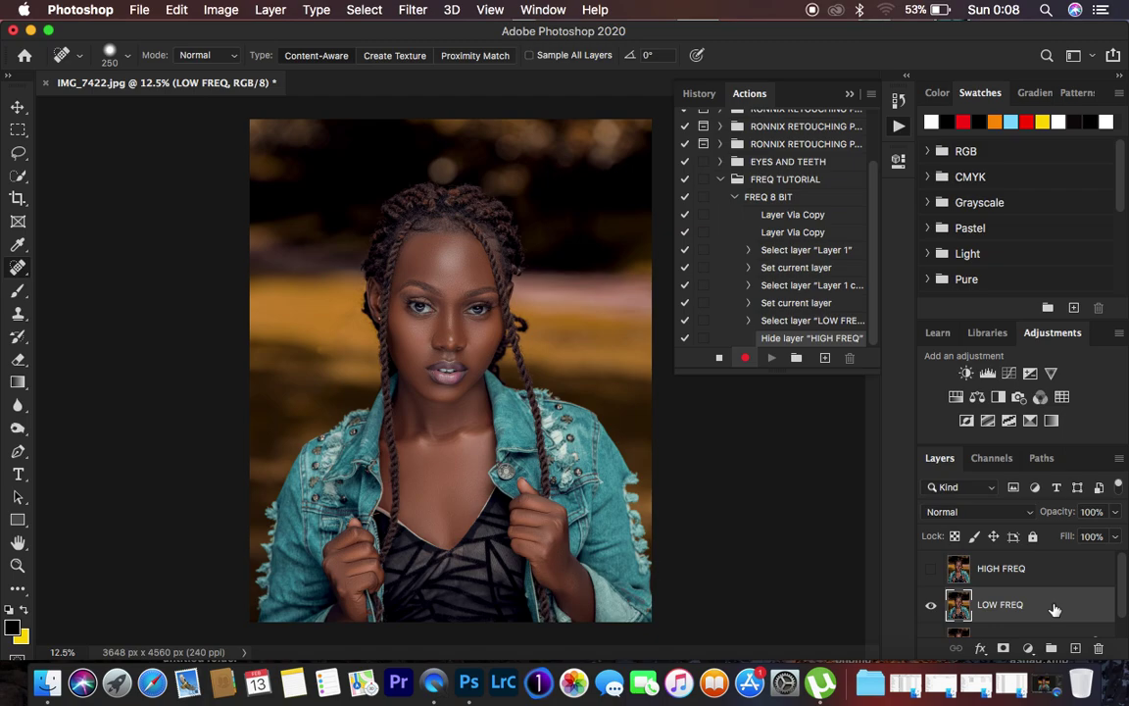
pyautogui.click(413, 10)
pyautogui.moveTo(480, 220)
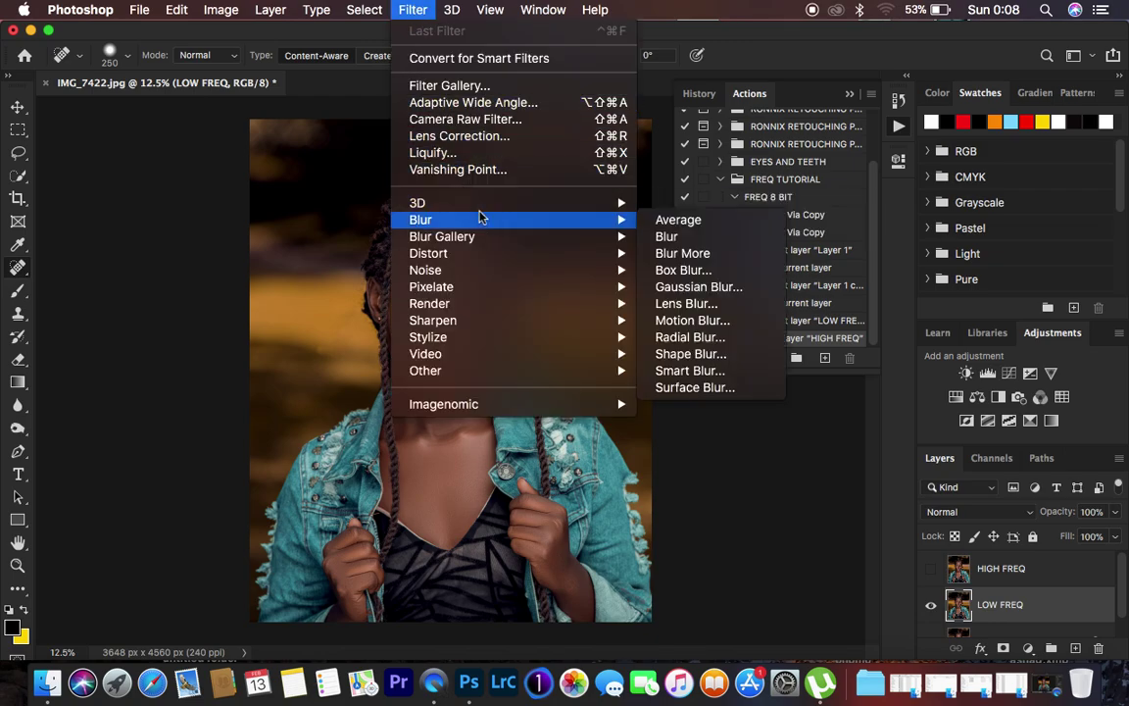
pyautogui.click(699, 287)
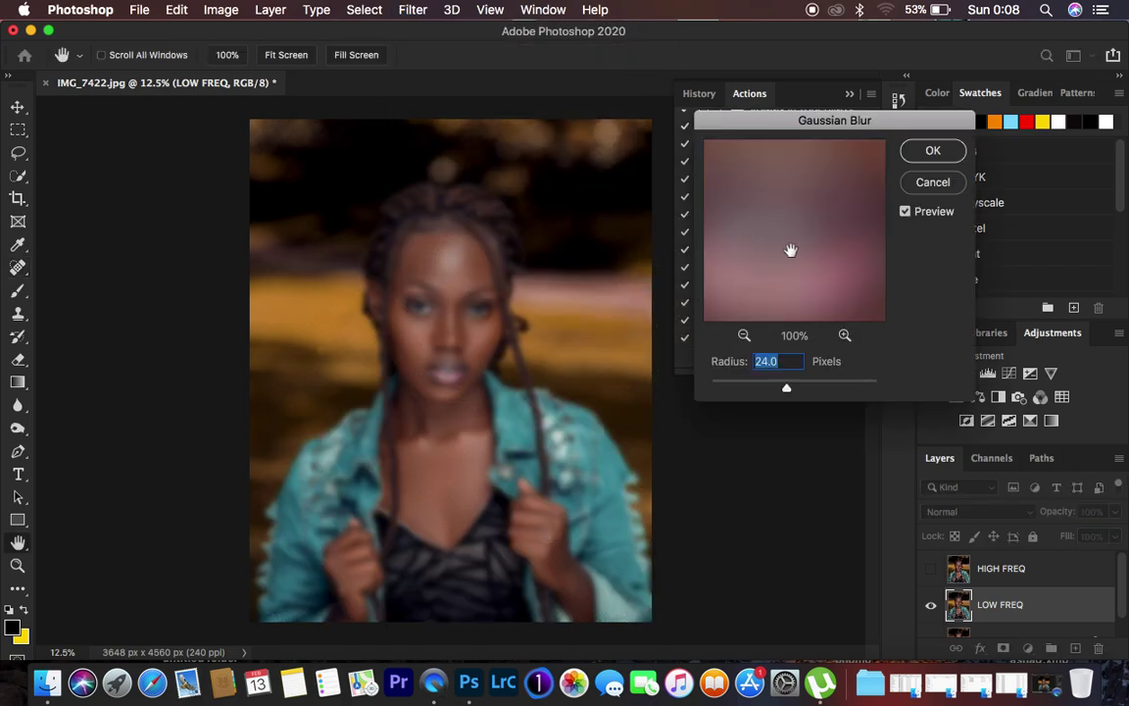
pyautogui.moveTo(789, 388); pyautogui.dragTo(738, 388)
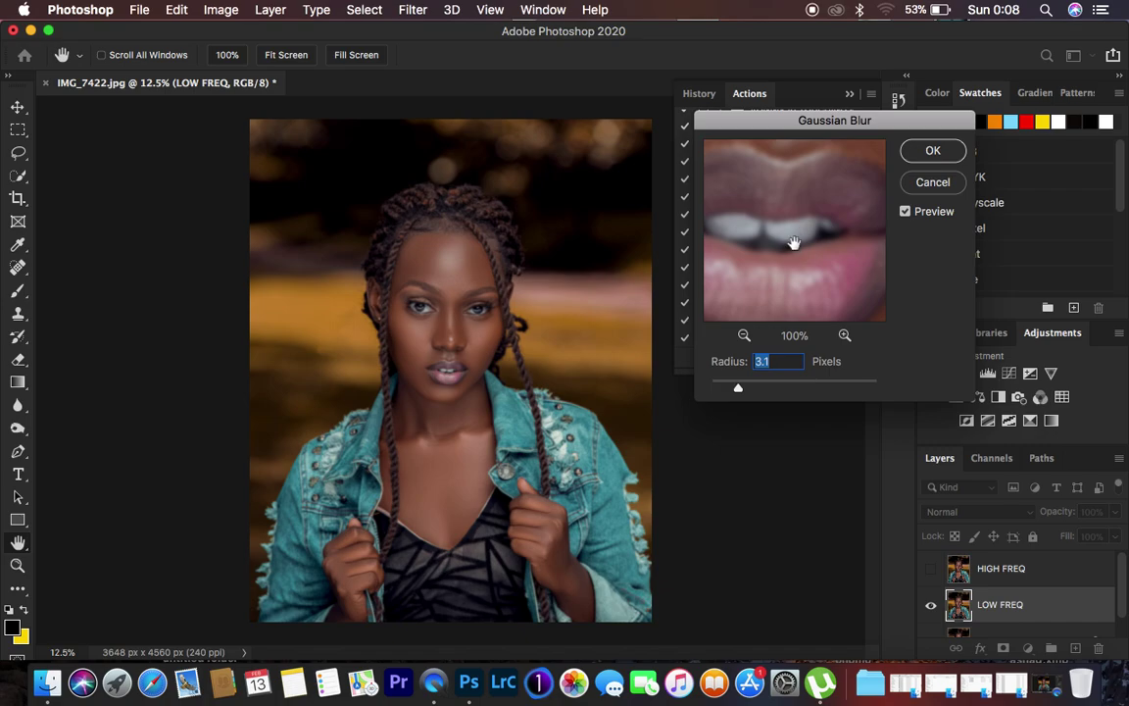
pyautogui.click(744, 335)
pyautogui.click(744, 336)
pyautogui.click(744, 335)
pyautogui.moveTo(807, 216); pyautogui.dragTo(820, 323)
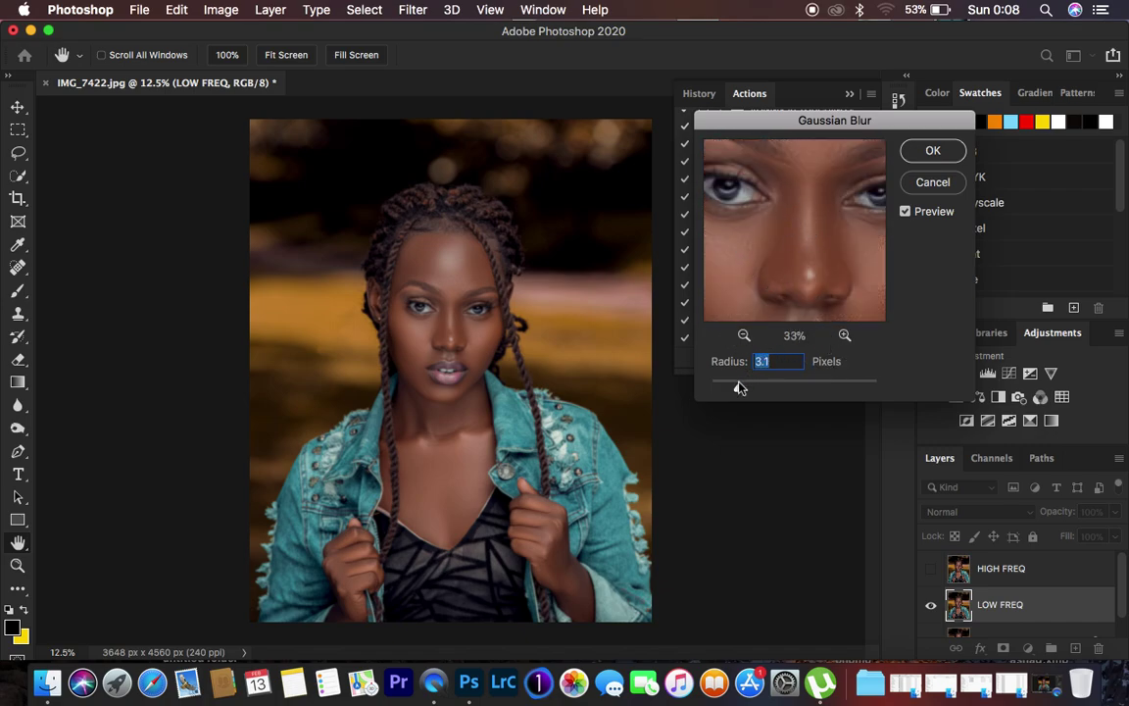
pyautogui.moveTo(739, 388); pyautogui.dragTo(750, 392)
pyautogui.moveTo(824, 122); pyautogui.dragTo(472, 88)
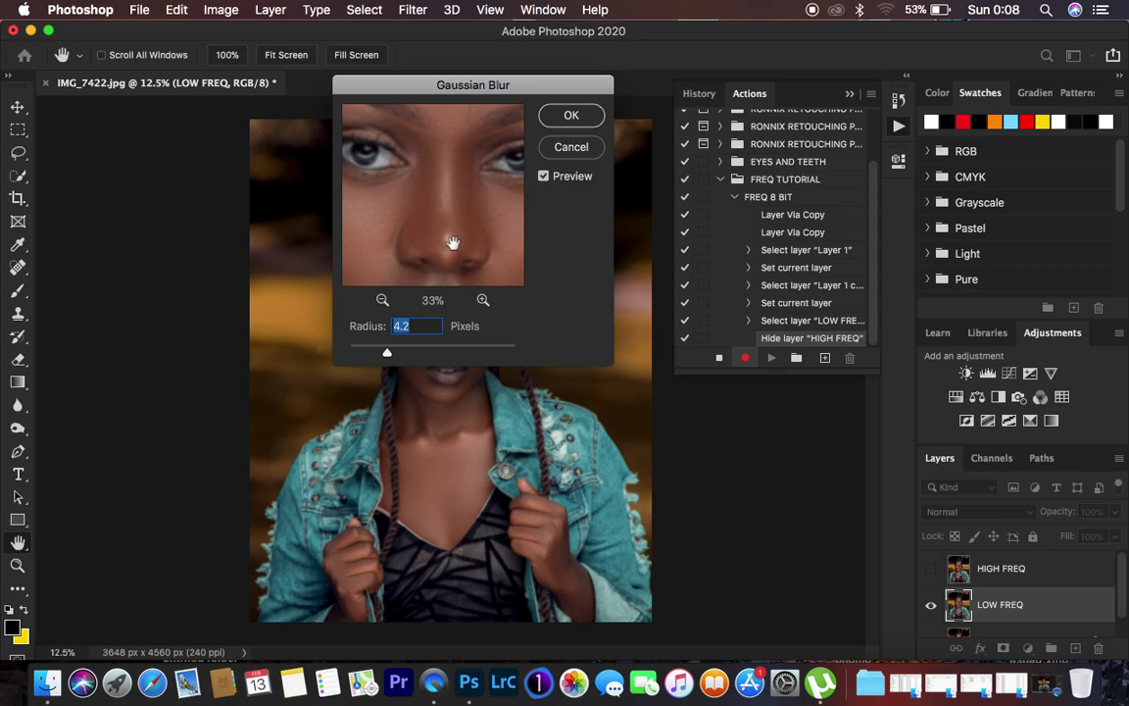
pyautogui.moveTo(388, 355); pyautogui.dragTo(402, 356)
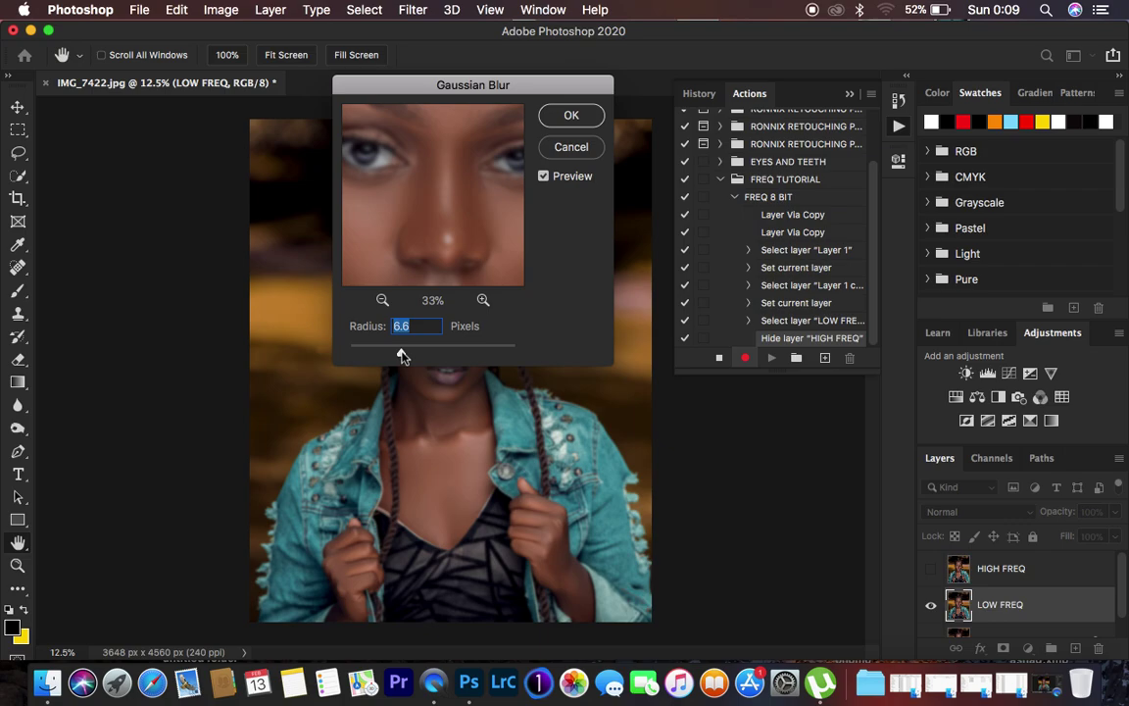
pyautogui.click(572, 115)
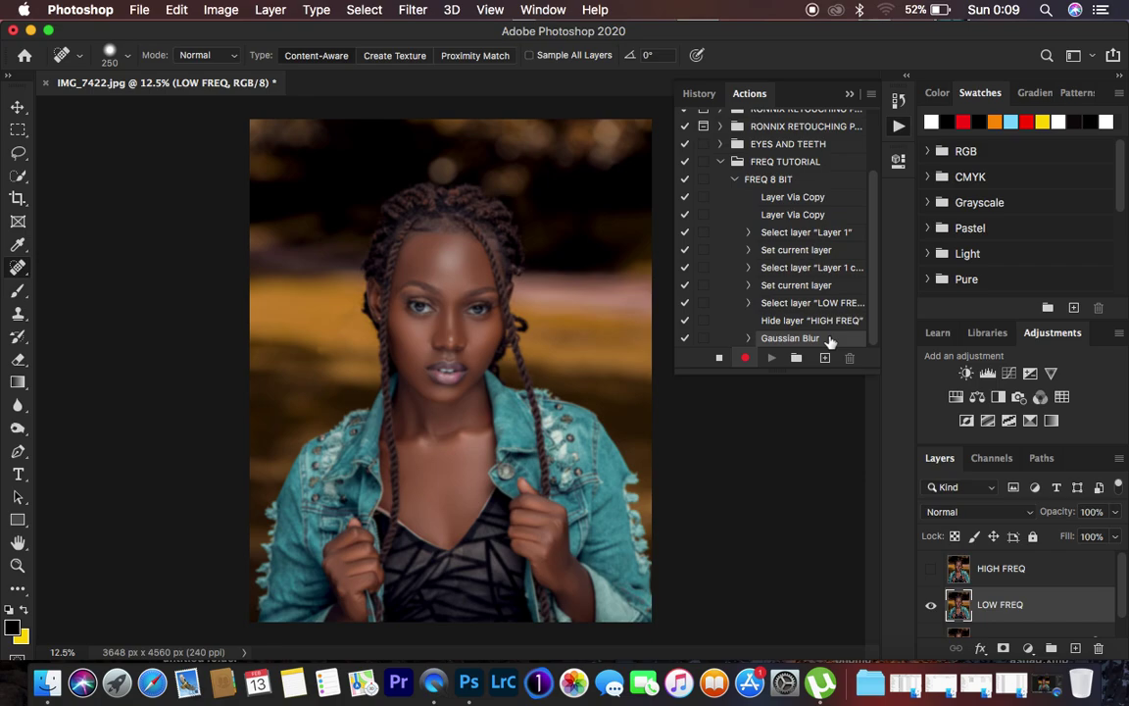
# Step: Make the recorded Gaussian Blur step open its dialog on playback, and make the HIGH FREQ layer active and visible
pyautogui.click(703, 339)
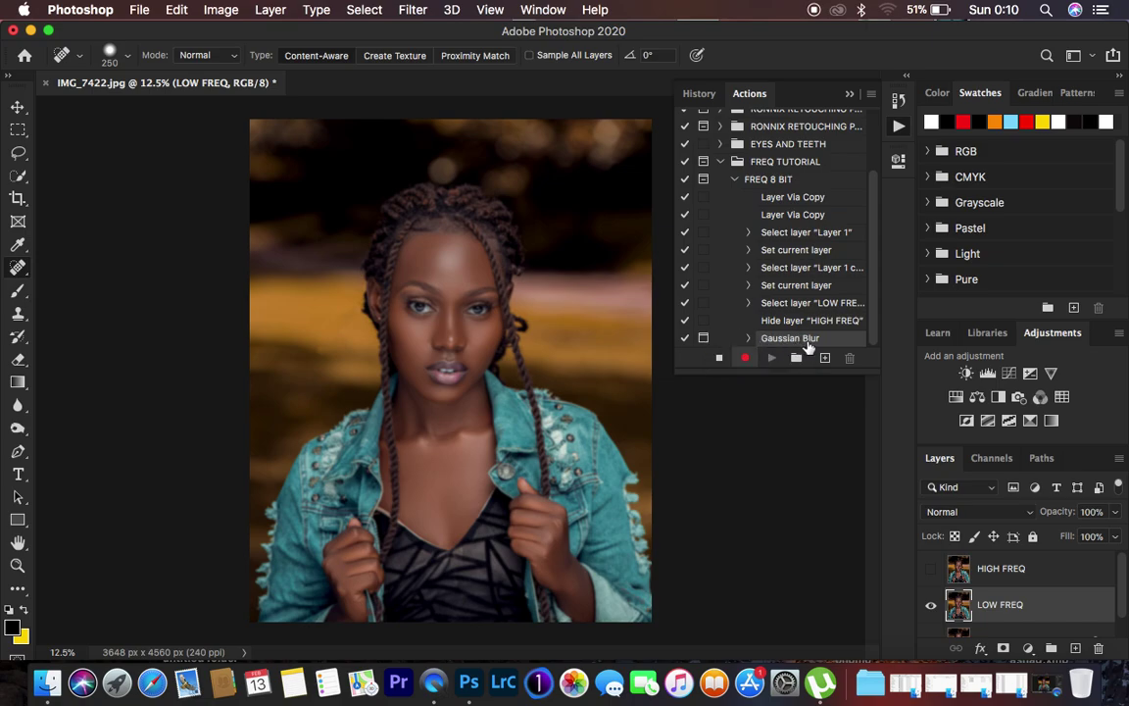
pyautogui.click(1031, 570)
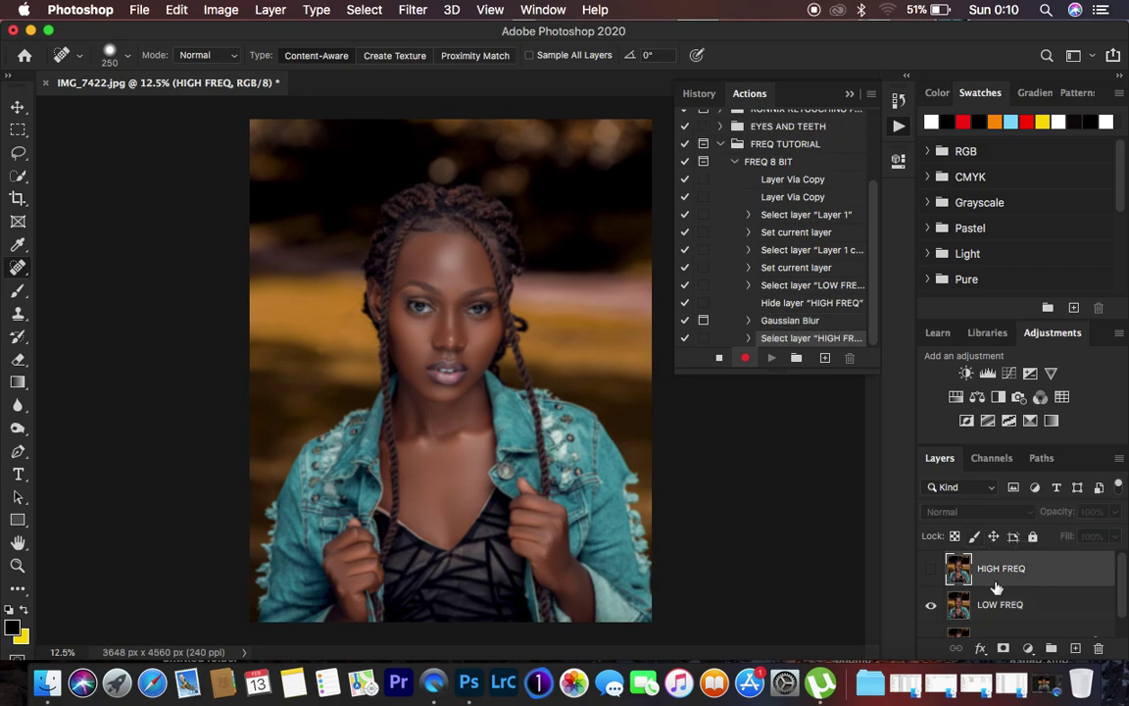
pyautogui.click(931, 571)
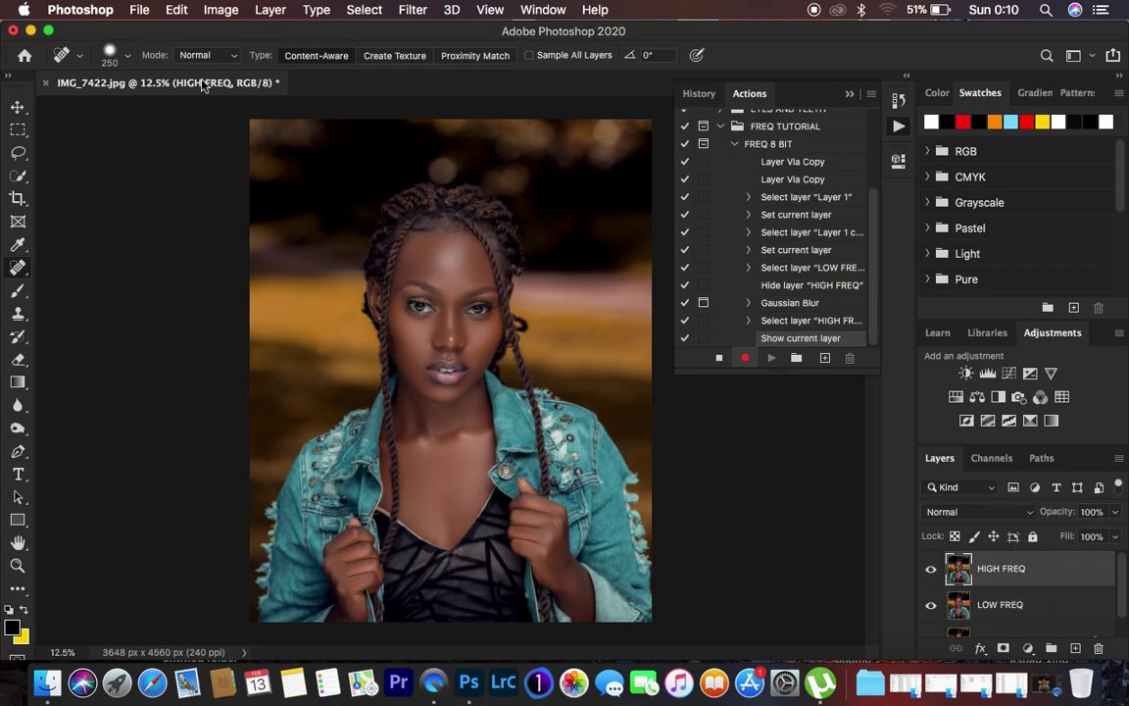
# Step: Set up Apply Image on the HIGH FREQ layer with LOW FREQ as the source layer and Subtract blending, scale 2, offset 128
pyautogui.click(210, 12)
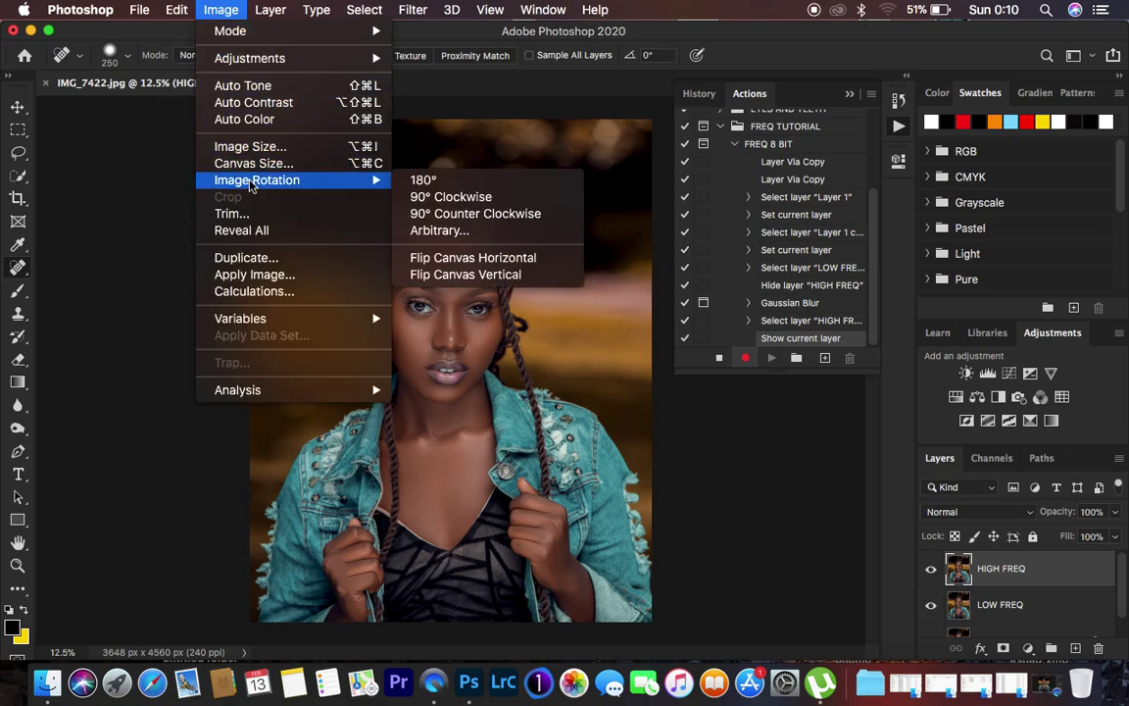
pyautogui.click(273, 275)
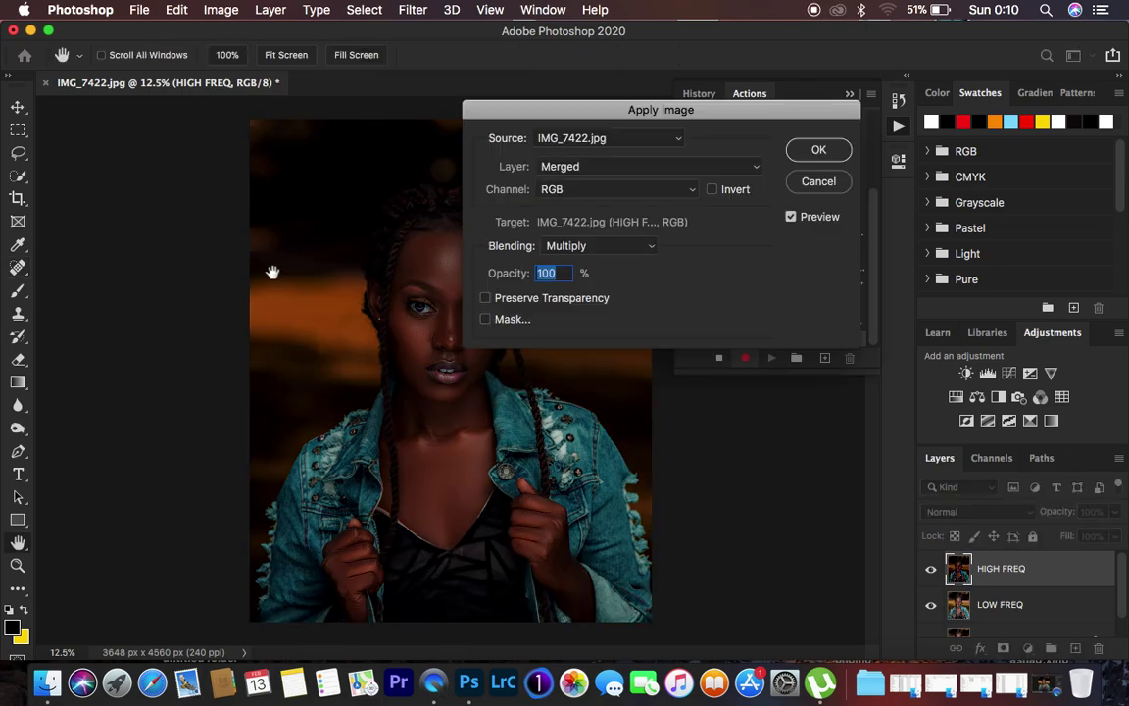
pyautogui.moveTo(671, 111); pyautogui.dragTo(797, 112)
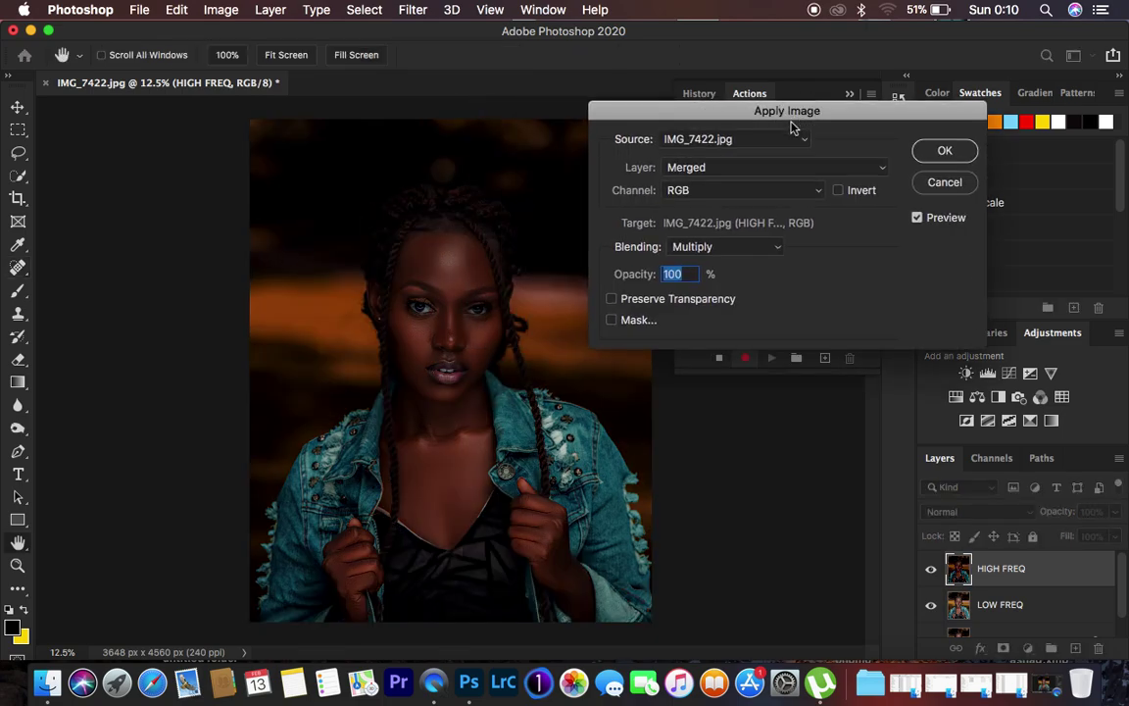
pyautogui.click(721, 169)
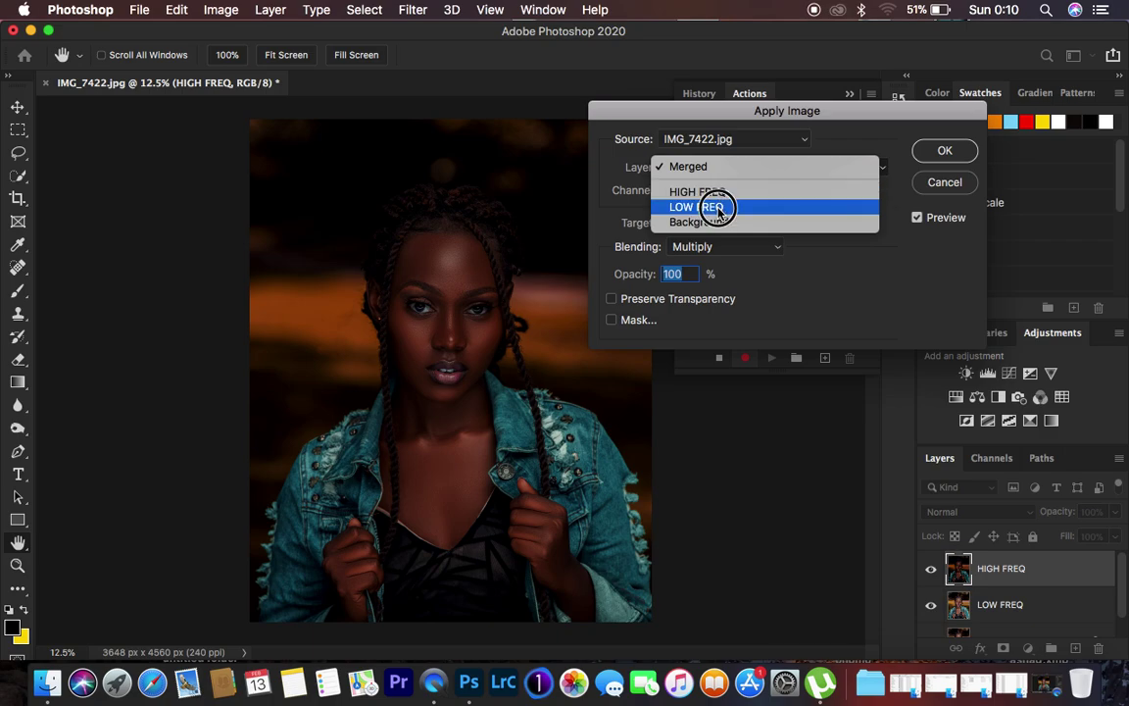
pyautogui.click(720, 208)
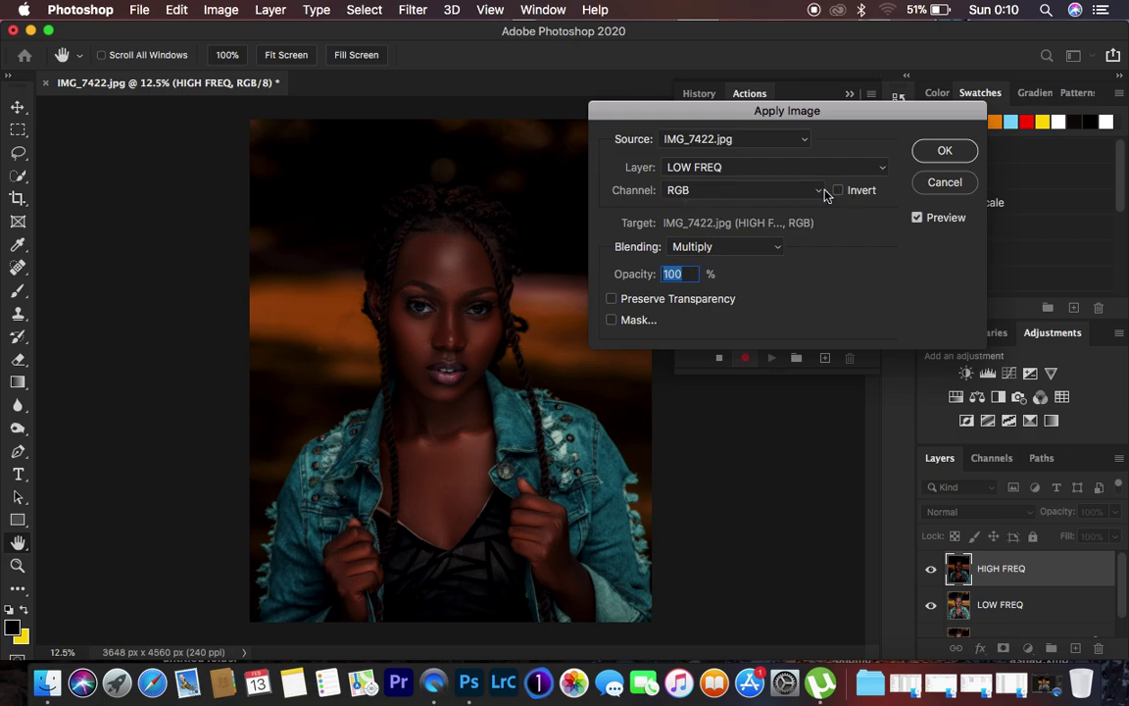
pyautogui.click(716, 246)
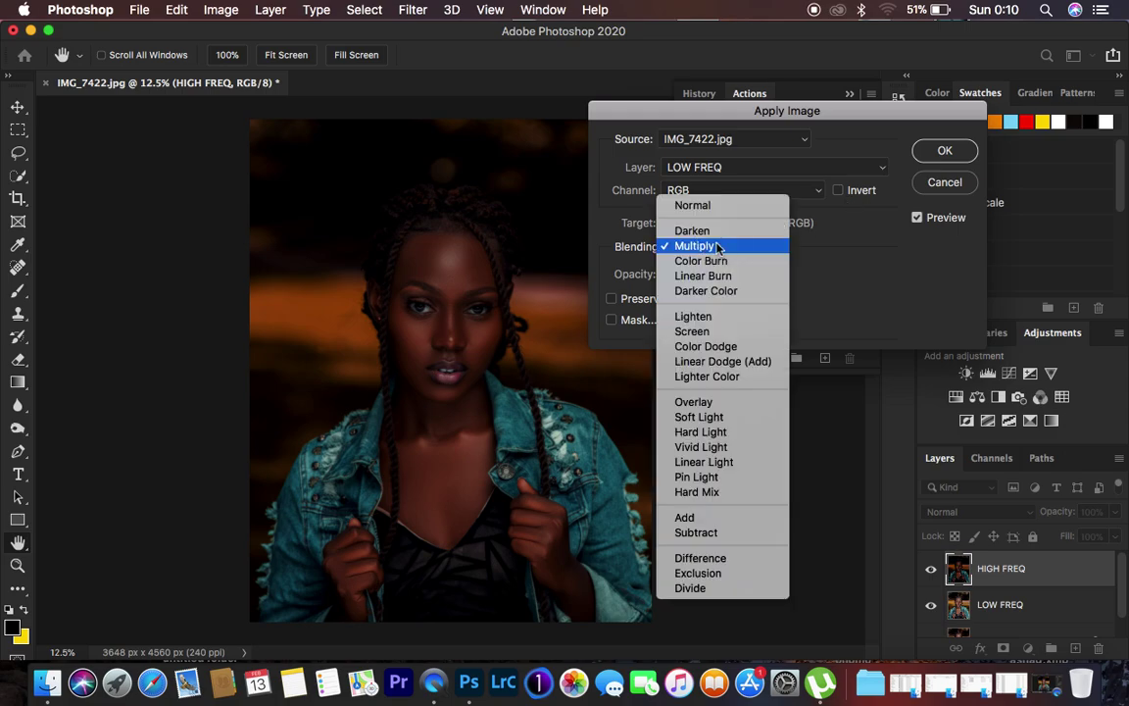
pyautogui.click(701, 534)
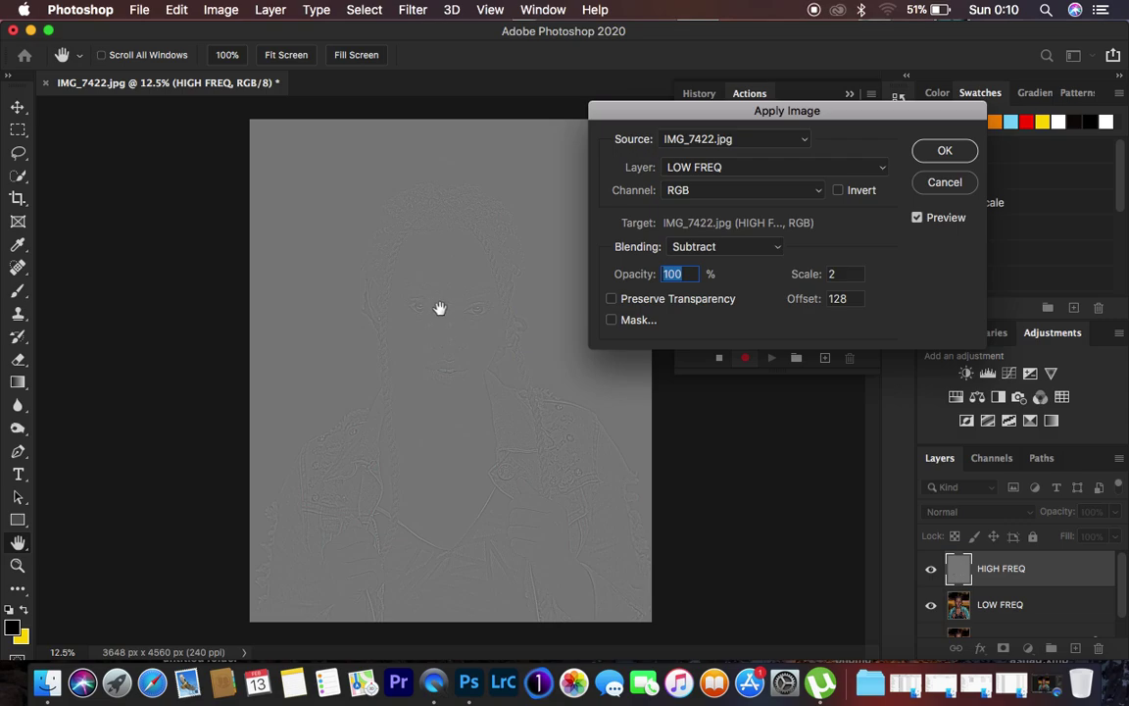
pyautogui.scroll(2, 439, 309)
pyautogui.scroll(-1, 439, 309)
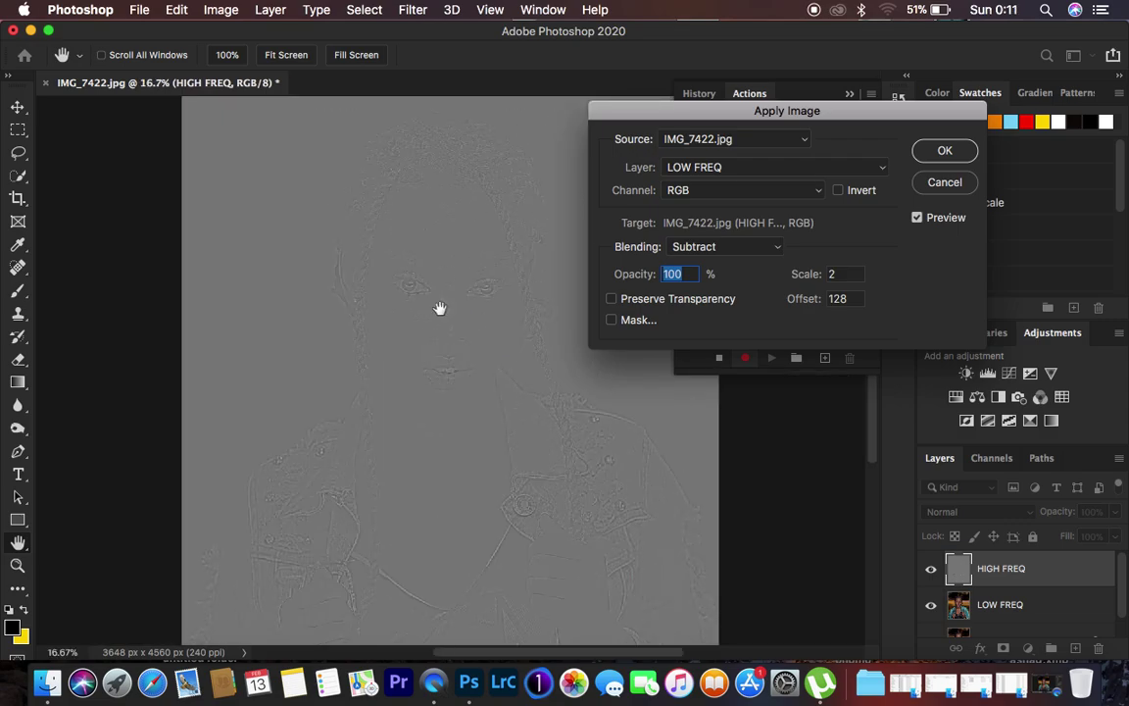
# Step: Try Add blending in Apply Image at scale 2 and offset 0, previewing it with Invert switched on and off again
pyautogui.click(726, 247)
pyautogui.click(687, 230)
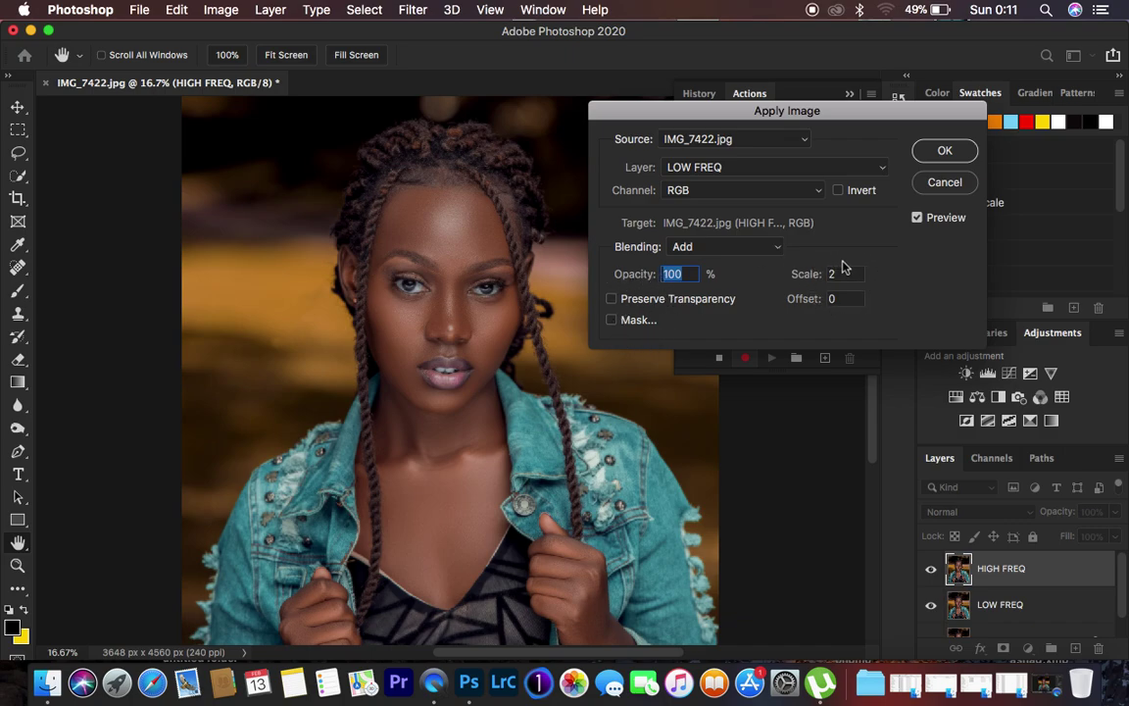
pyautogui.click(838, 190)
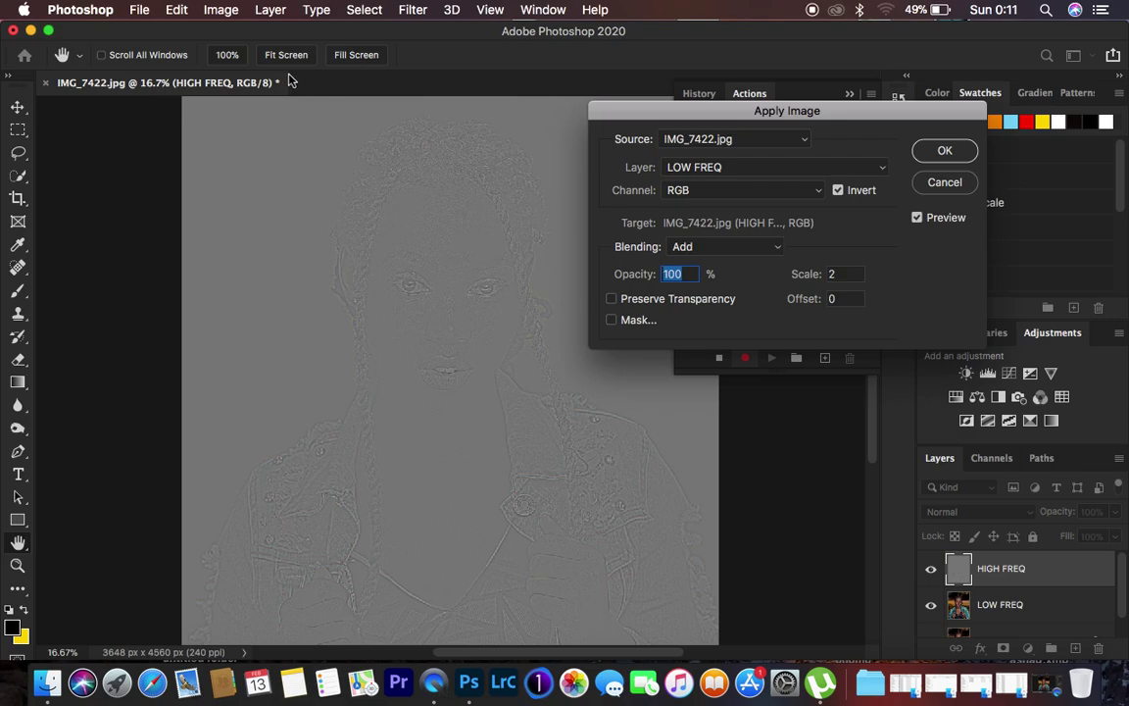
pyautogui.click(840, 191)
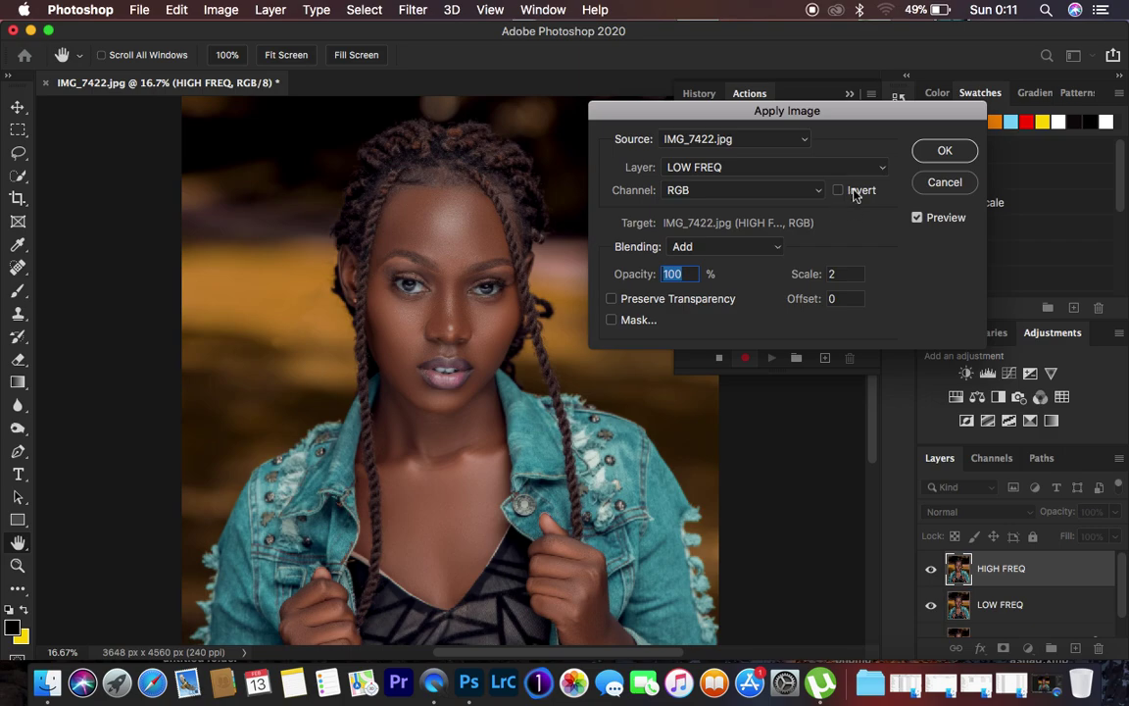
# Step: Apply the LOW FREQ image with Subtract blending and set the HIGH FREQ layer's blend mode to Linear Light
pyautogui.click(748, 250)
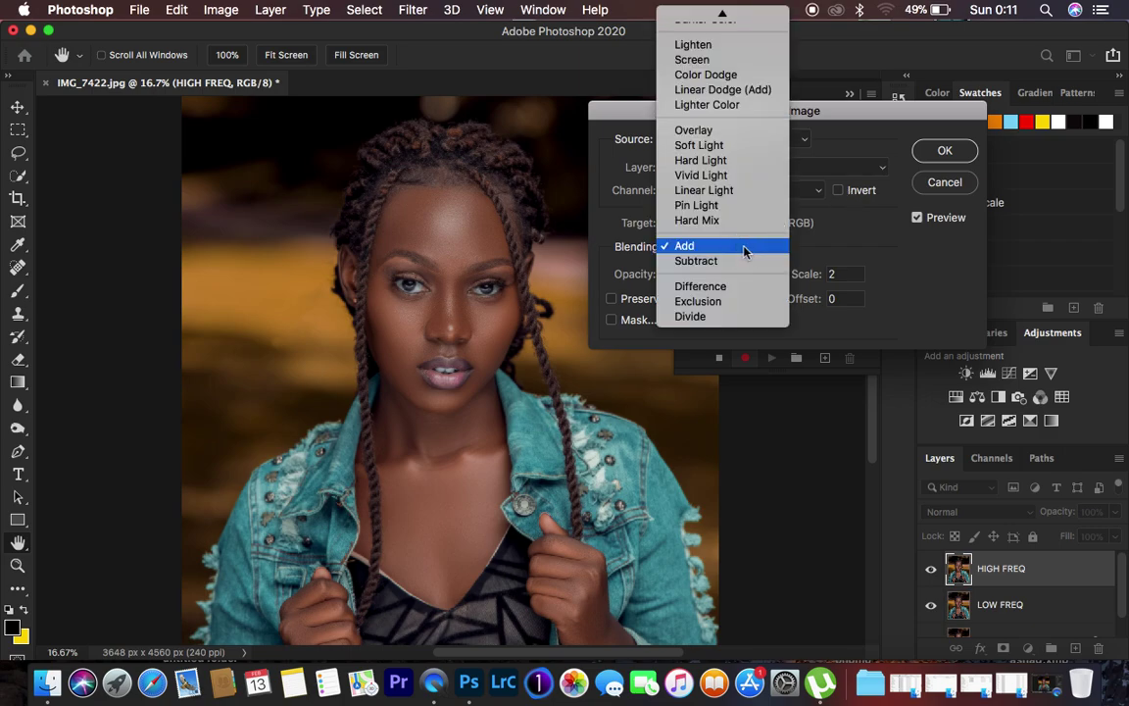
pyautogui.click(727, 259)
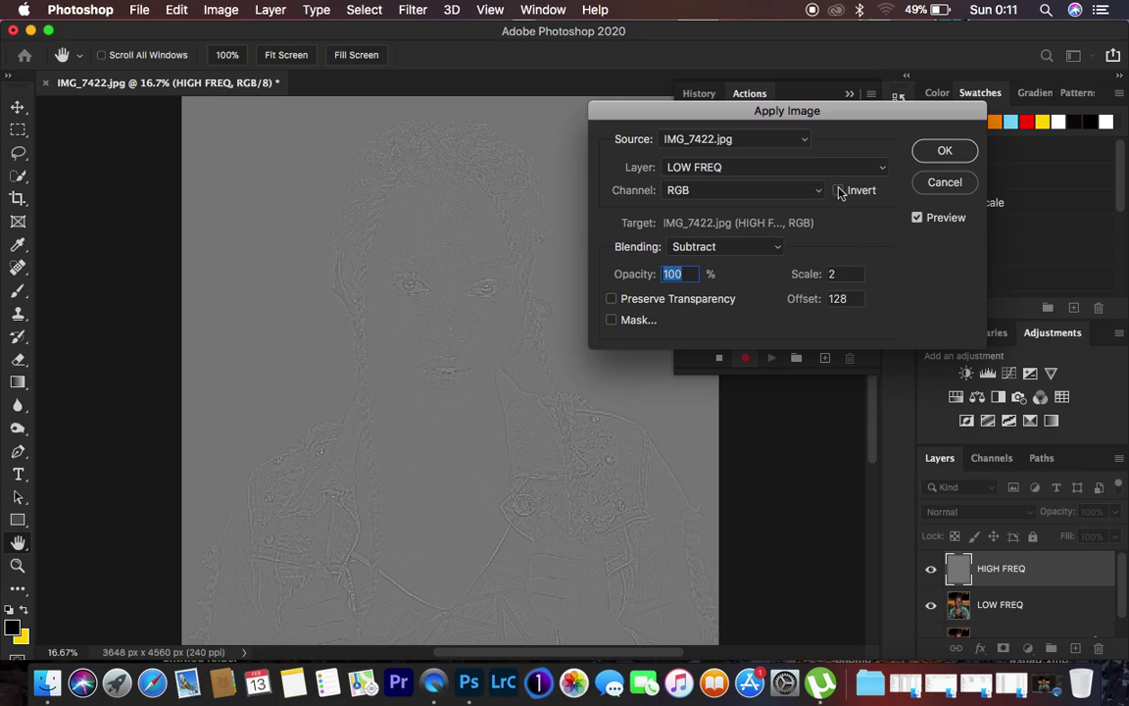
pyautogui.click(944, 152)
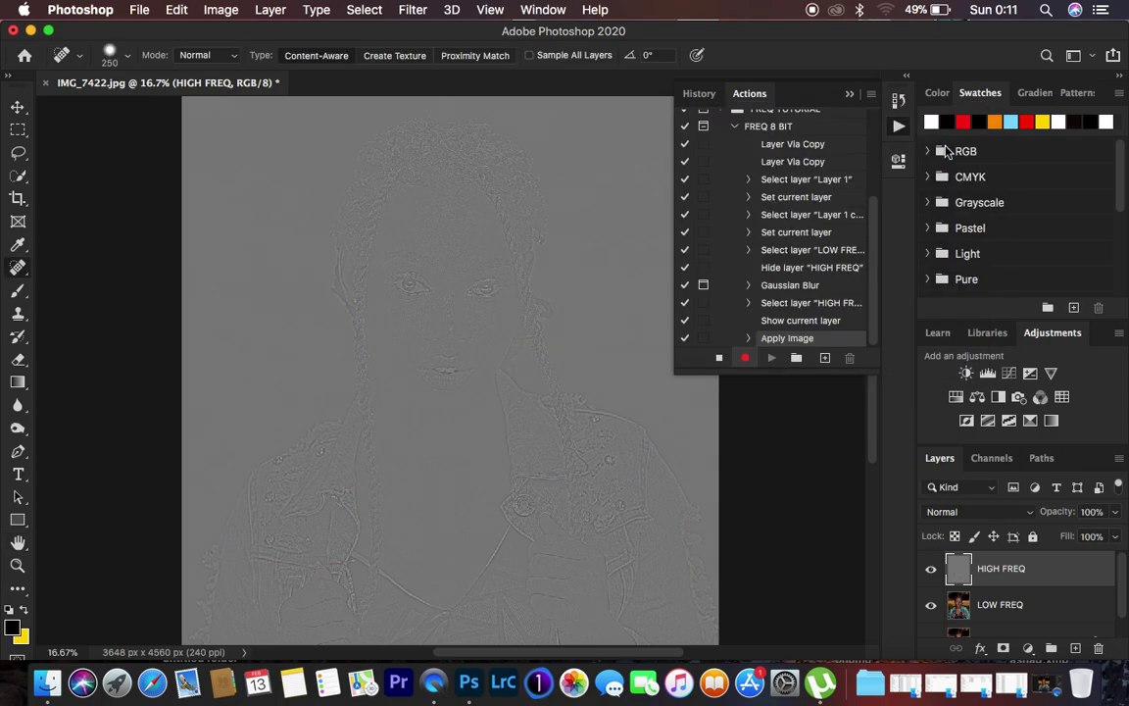
pyautogui.click(976, 512)
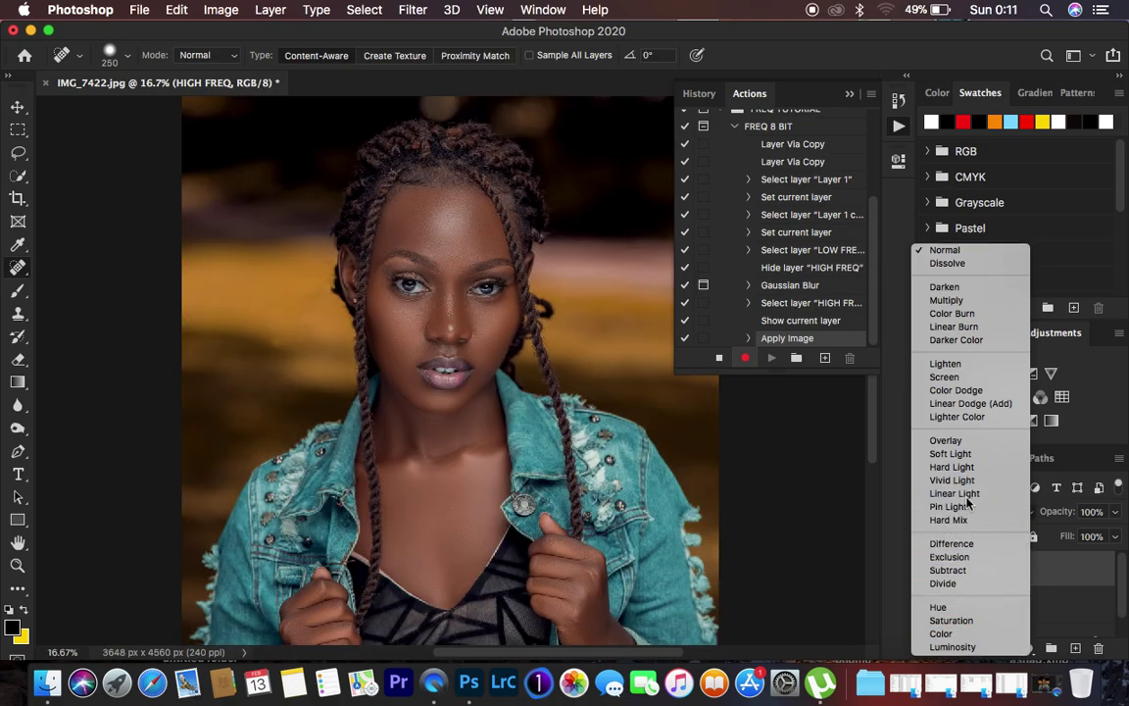
pyautogui.click(966, 497)
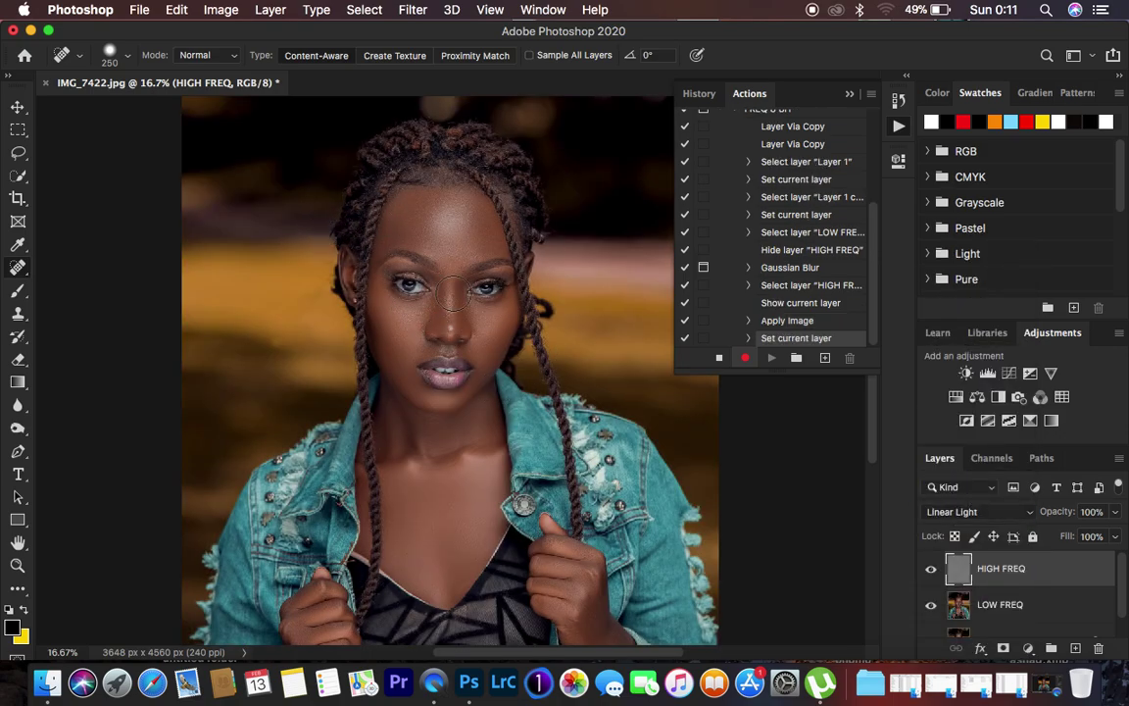
# Step: Add a Black & White adjustment layer above HIGH FREQ with Reds at -15 and Yellows at 77
pyautogui.click(1029, 648)
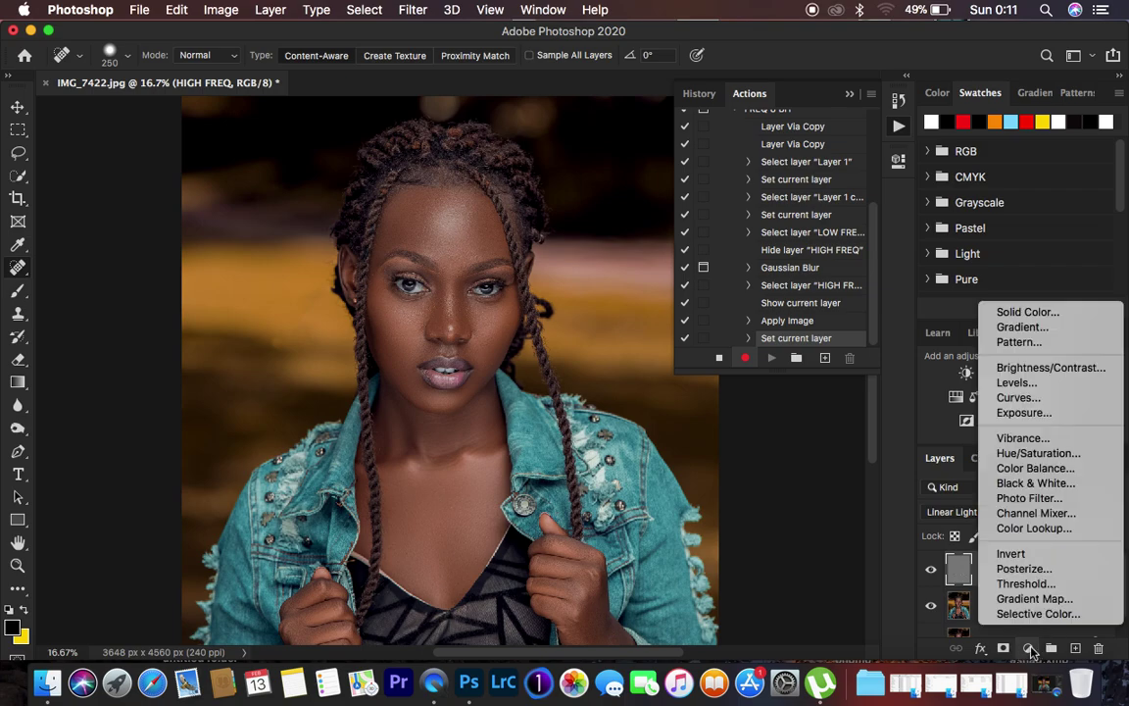
pyautogui.click(1034, 484)
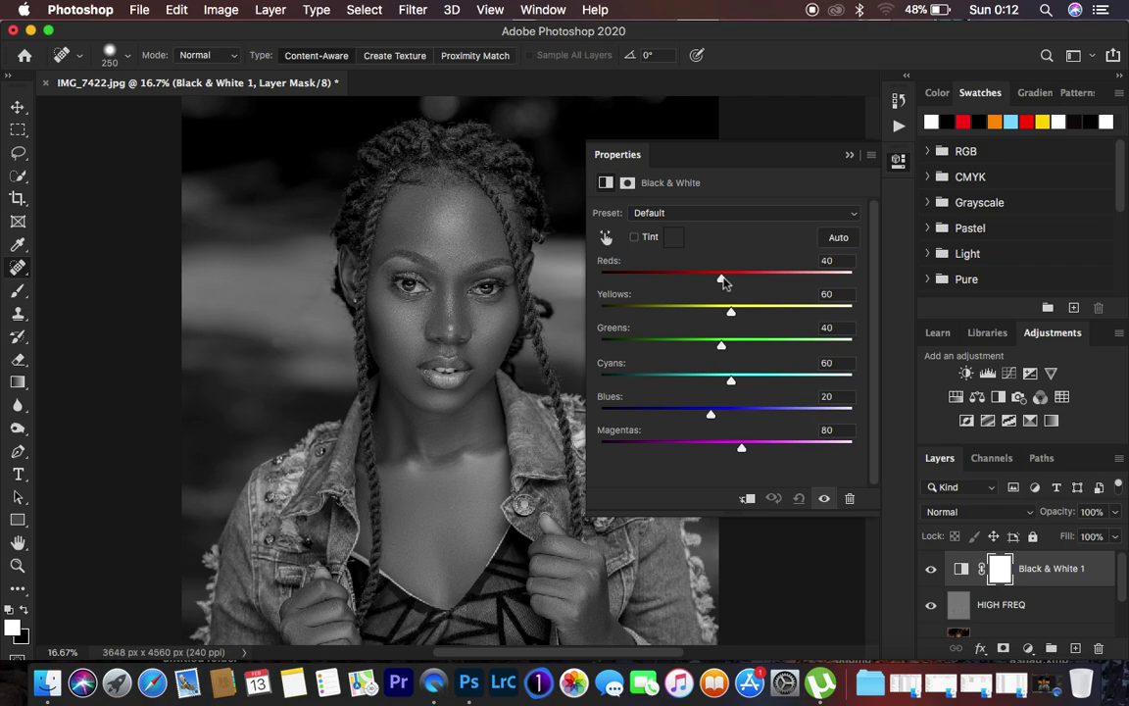
pyautogui.moveTo(721, 281); pyautogui.dragTo(693, 283)
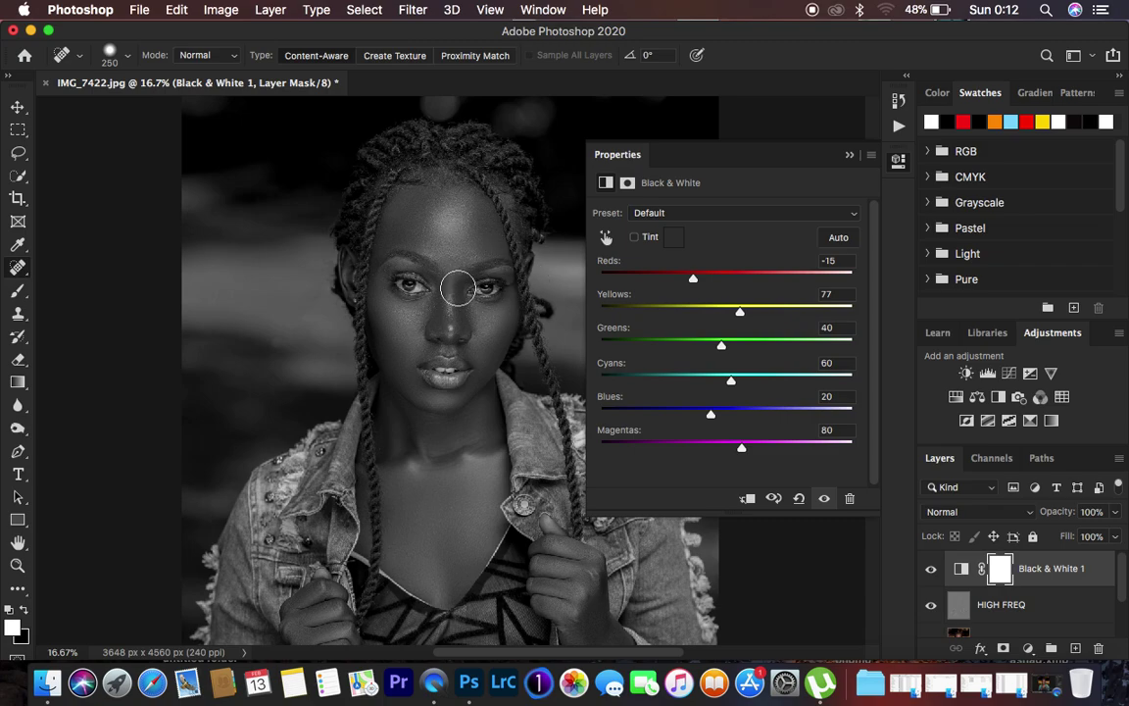
pyautogui.click(849, 158)
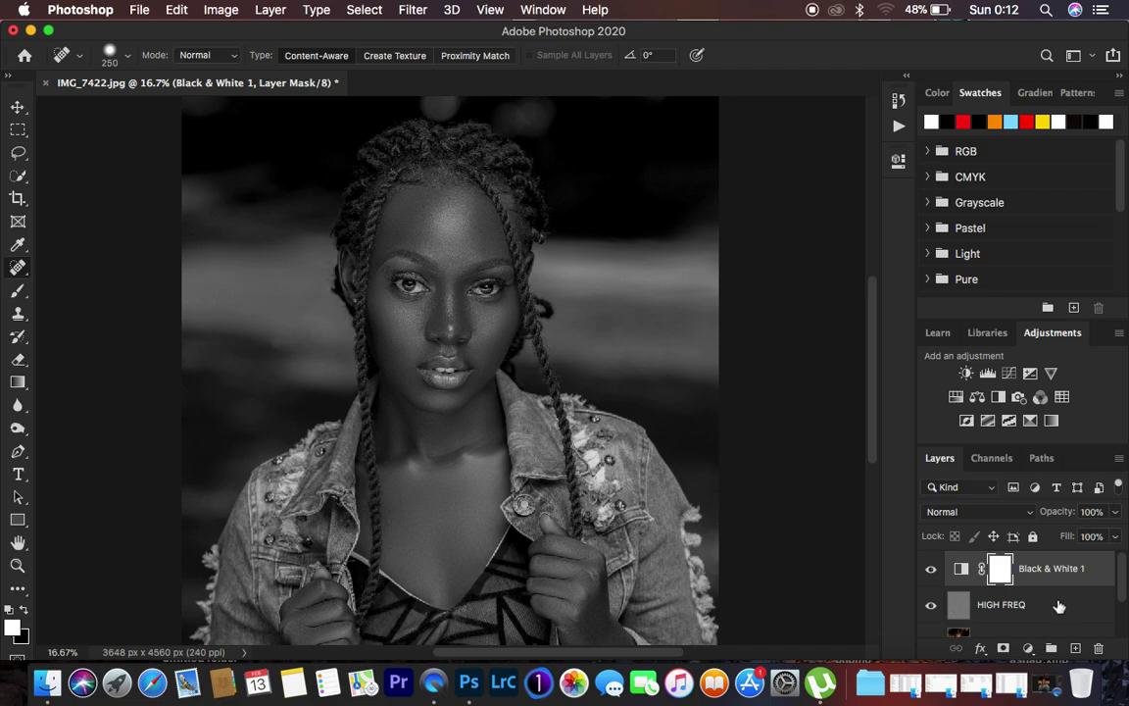
# Step: Group the Black & White, HIGH FREQ and LOW FREQ layers and name the group freq 8 bit
pyautogui.scroll(-3, 1059, 606)
pyautogui.scroll(3, 1058, 603)
pyautogui.scroll(-3, 1068, 592)
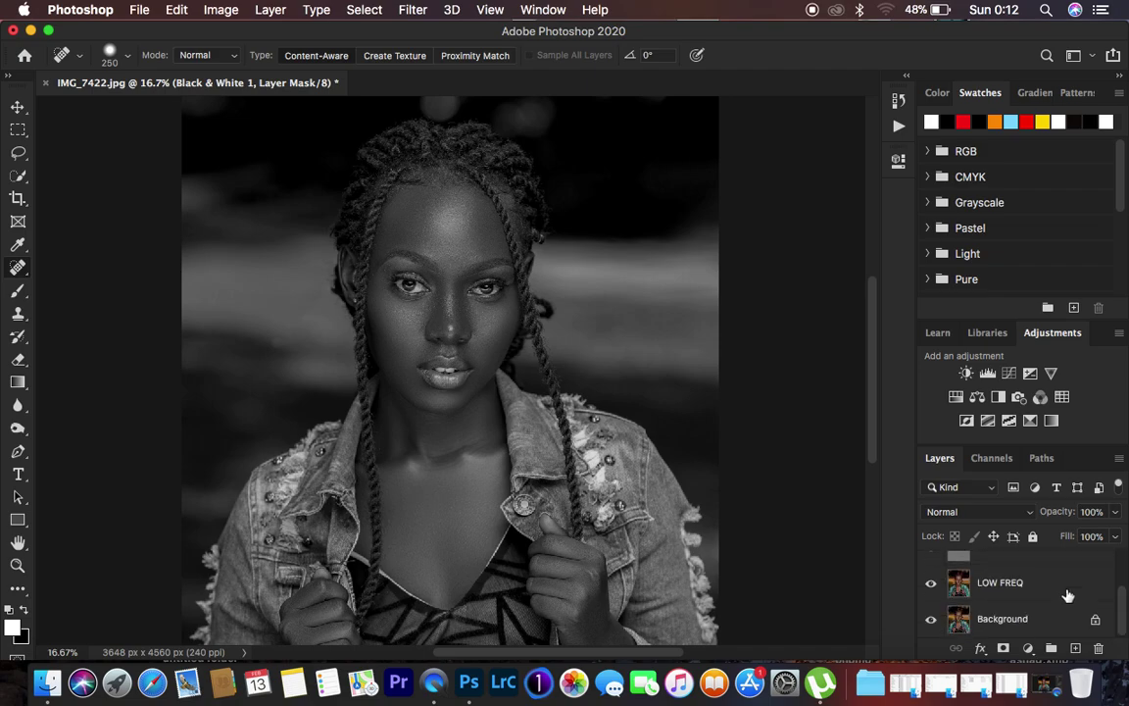
pyautogui.click(1076, 592)
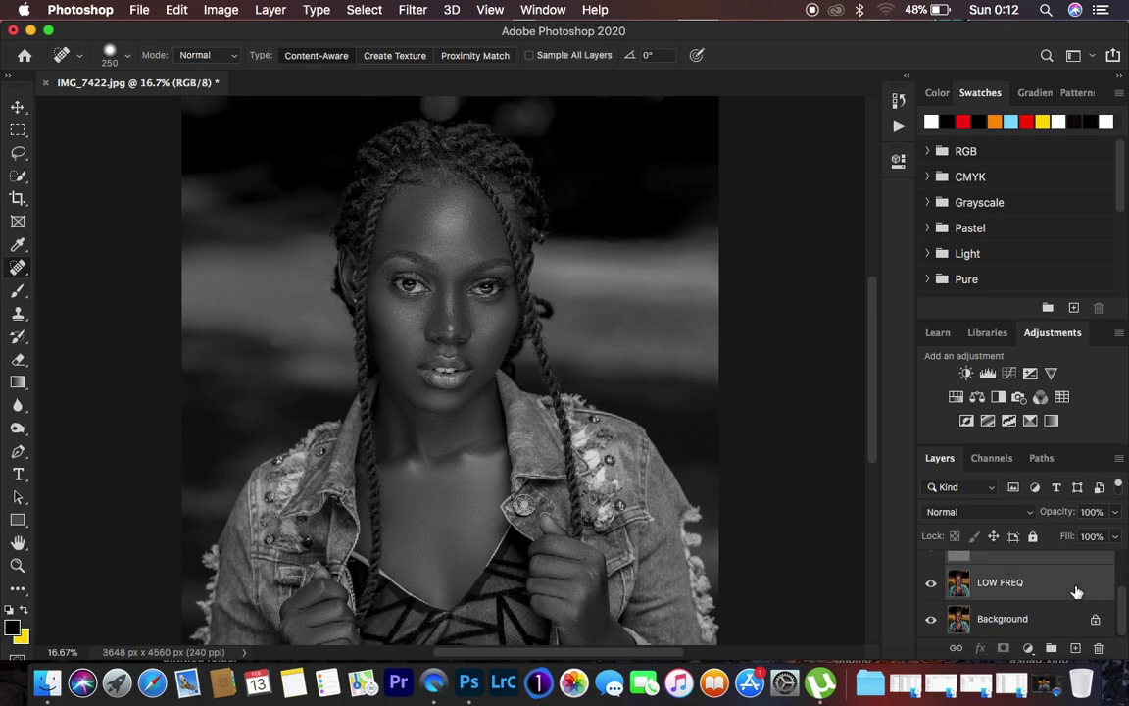
pyautogui.moveTo(1081, 573); pyautogui.dragTo(1053, 652)
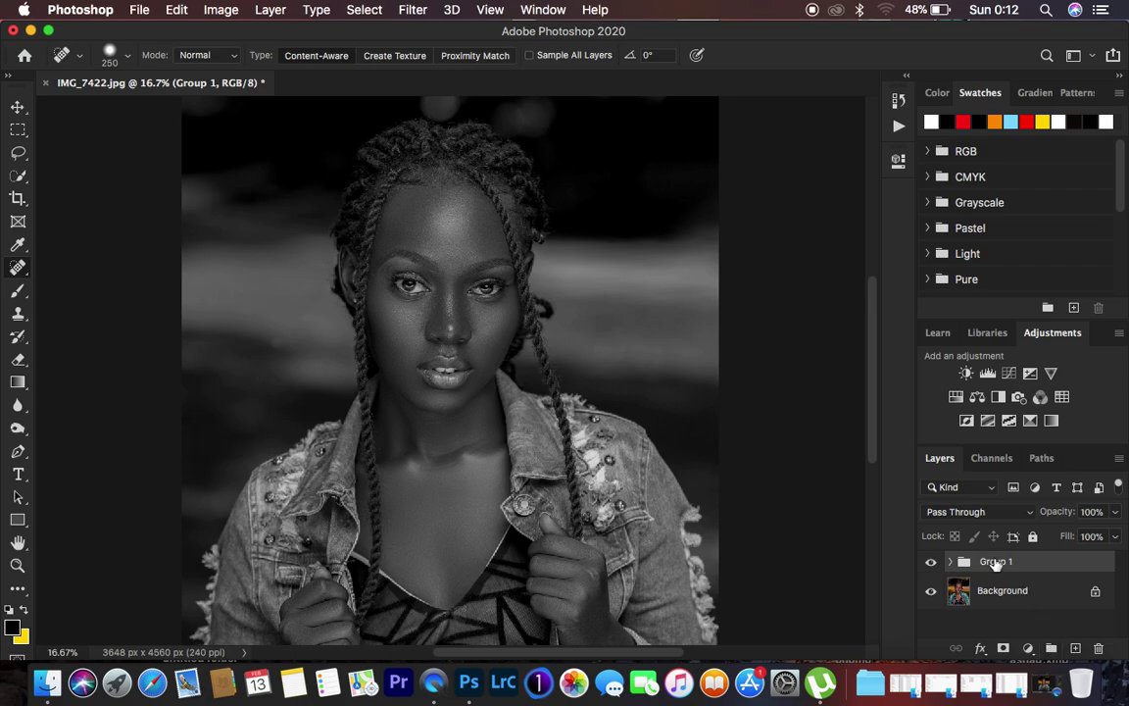
pyautogui.doubleClick(994, 562)
pyautogui.write('freq 8 bit')
pyautogui.press('Return')
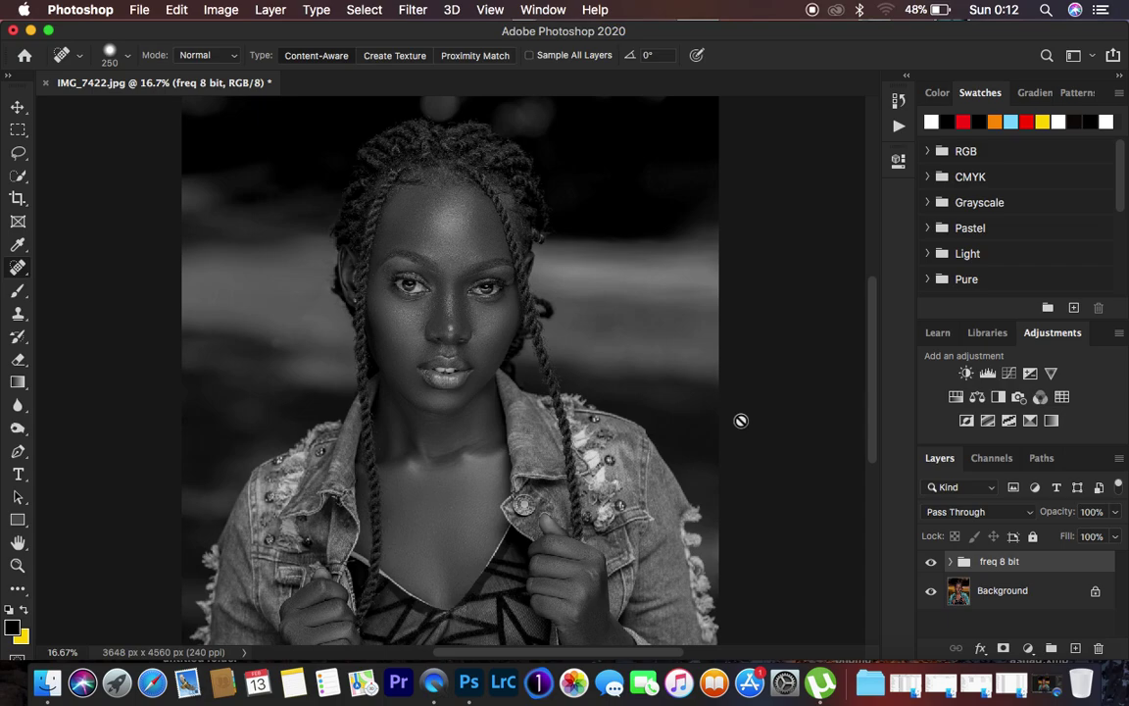
# Step: Make the LOW FREQ layer inside the freq 8 bit group active and stop recording the action
pyautogui.click(950, 562)
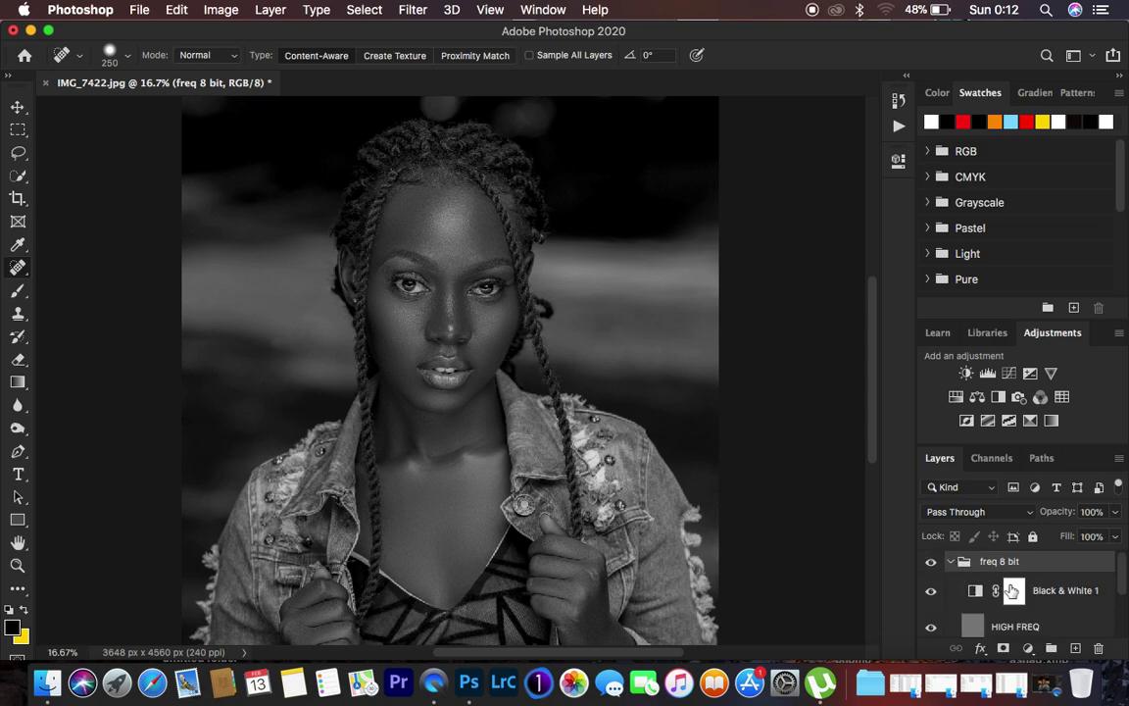
pyautogui.scroll(-3, 981, 578)
pyautogui.click(1004, 585)
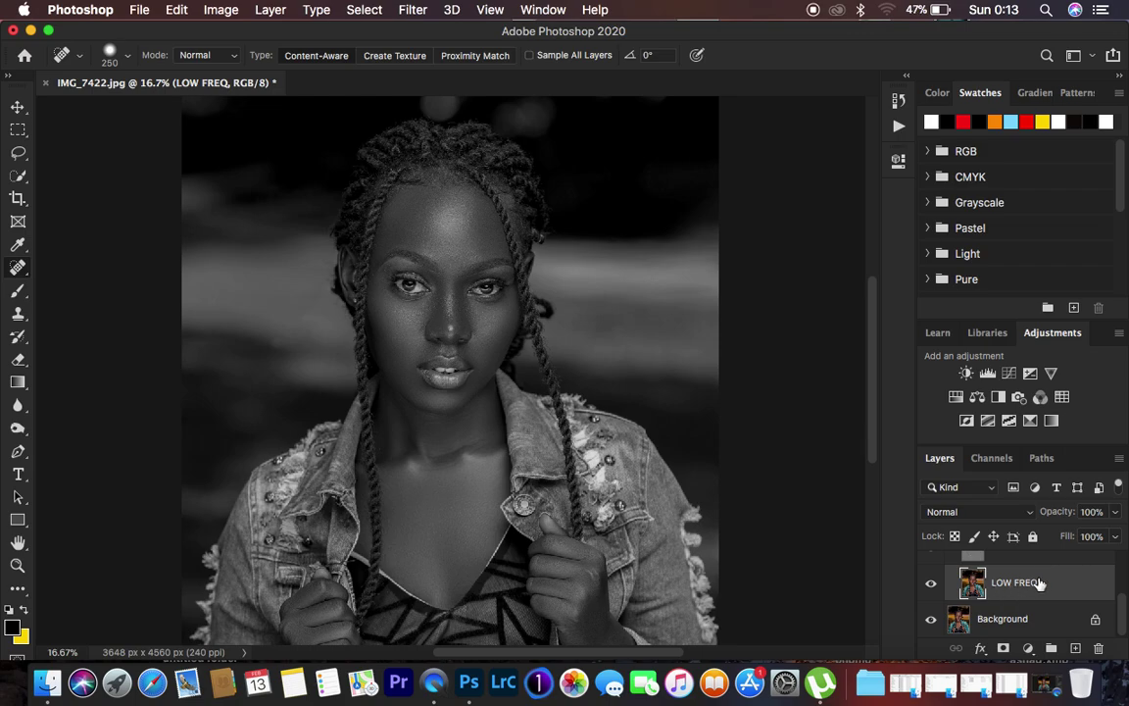
pyautogui.scroll(3, 1039, 583)
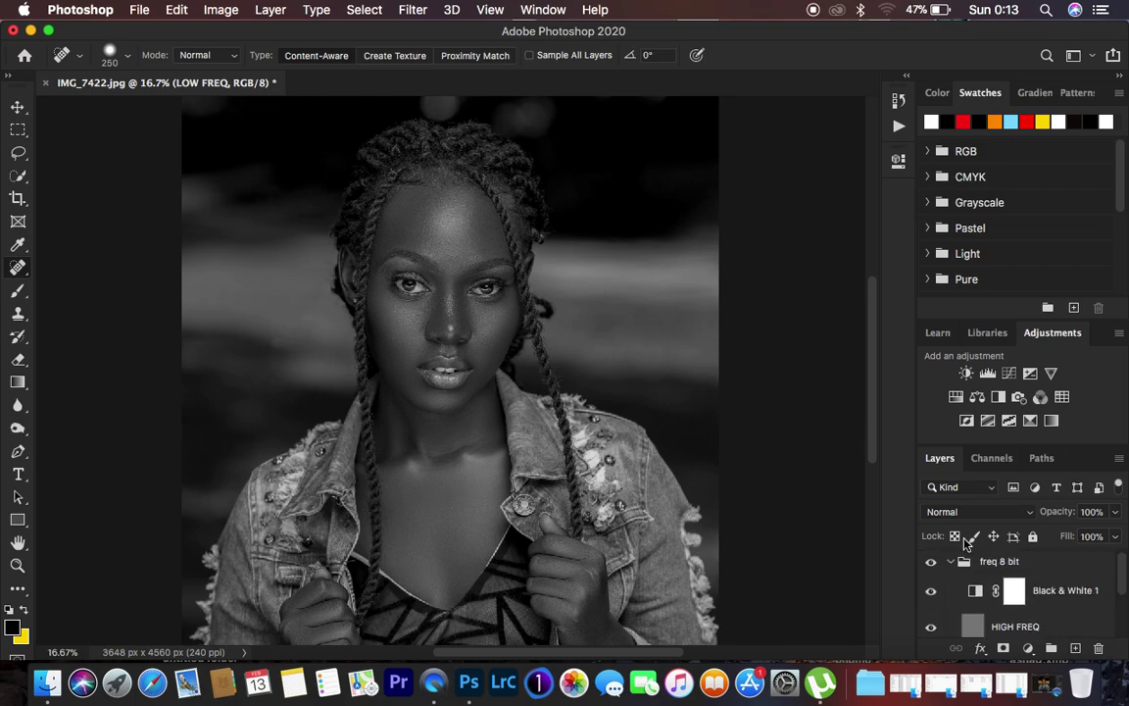
pyautogui.click(896, 158)
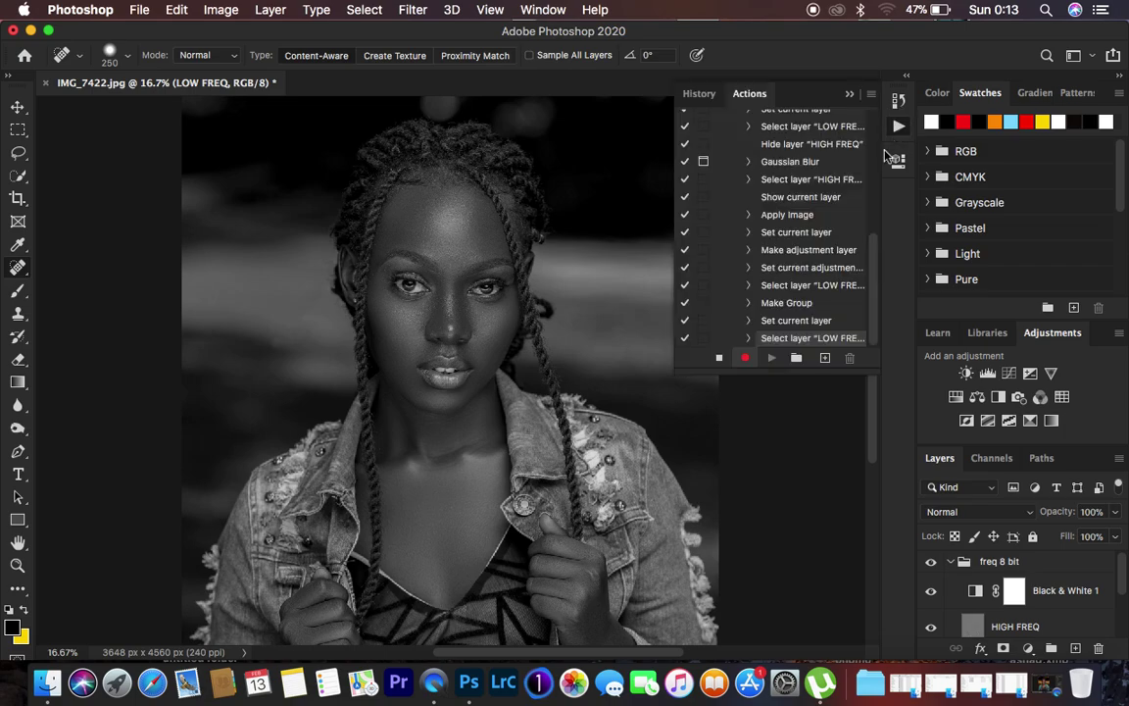
pyautogui.click(719, 358)
# Step: Review the recorded steps of the FREQ 8 BIT action and collapse its step list
pyautogui.scroll(1, 829, 278)
pyautogui.scroll(5, 829, 277)
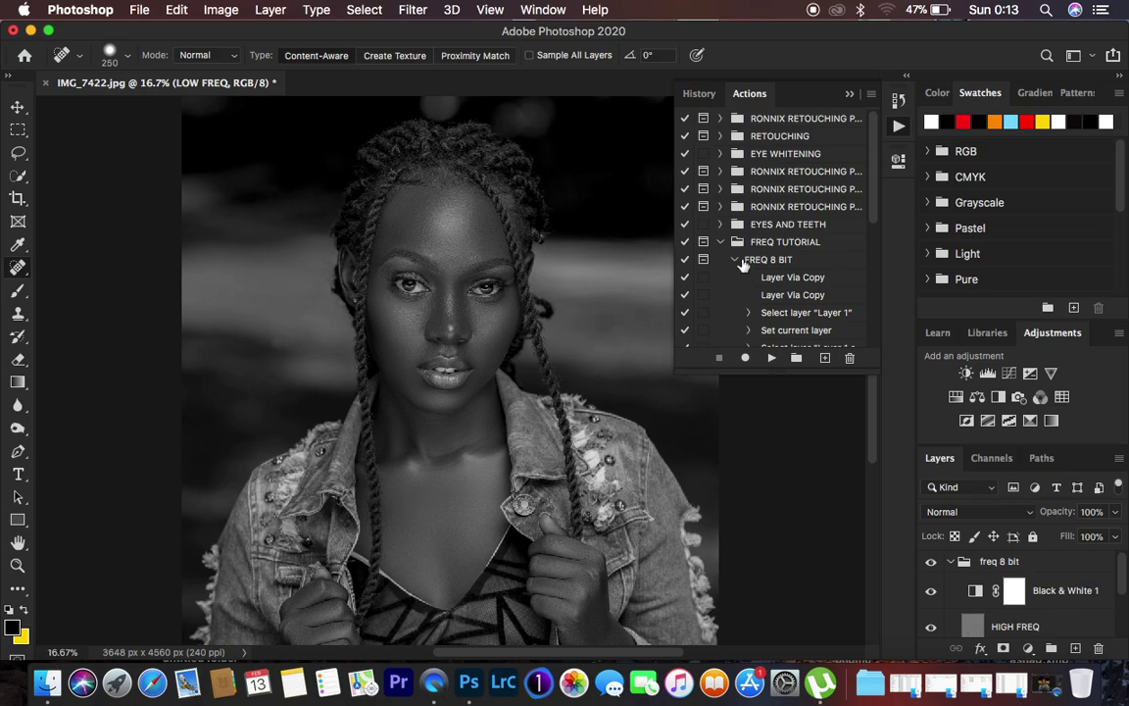
pyautogui.scroll(-5, 779, 281)
pyautogui.scroll(5, 779, 282)
pyautogui.scroll(-5, 779, 282)
pyautogui.scroll(5, 780, 281)
pyautogui.scroll(-5, 780, 282)
pyautogui.scroll(5, 775, 280)
pyautogui.click(735, 260)
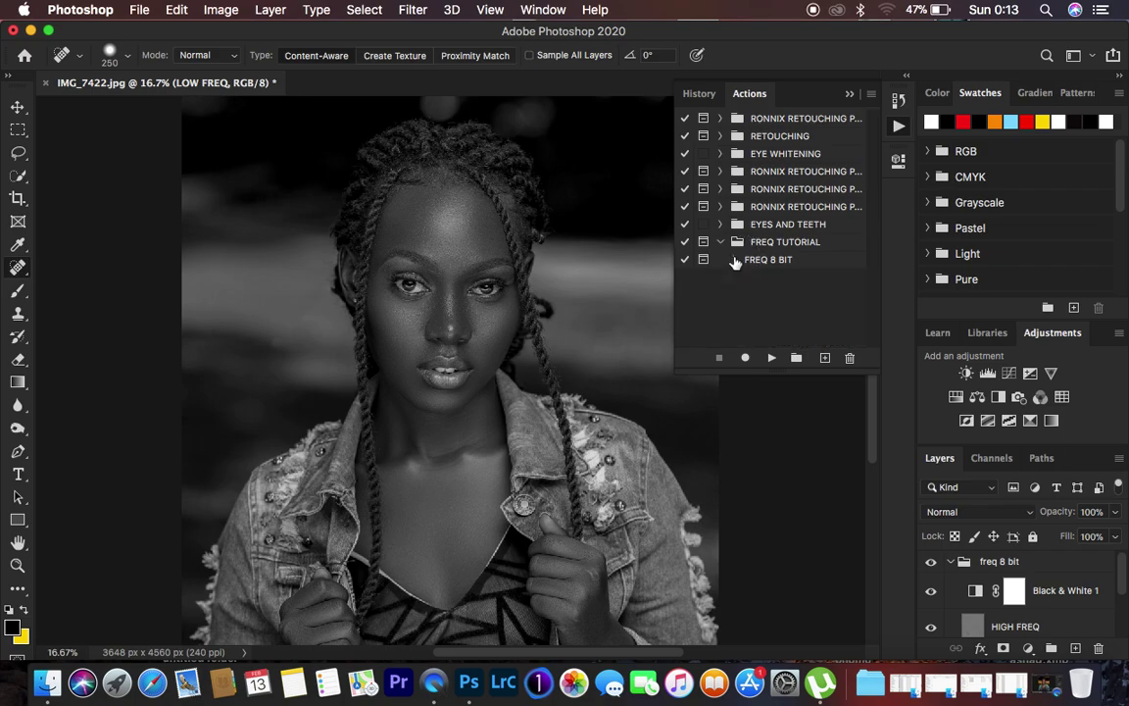
pyautogui.click(734, 260)
pyautogui.click(734, 261)
pyautogui.click(735, 260)
pyautogui.click(734, 261)
# Step: Delete the freq 8 bit layer group and play the FREQ 8 BIT action on the remaining Background layer
pyautogui.moveTo(1052, 565); pyautogui.dragTo(1098, 648)
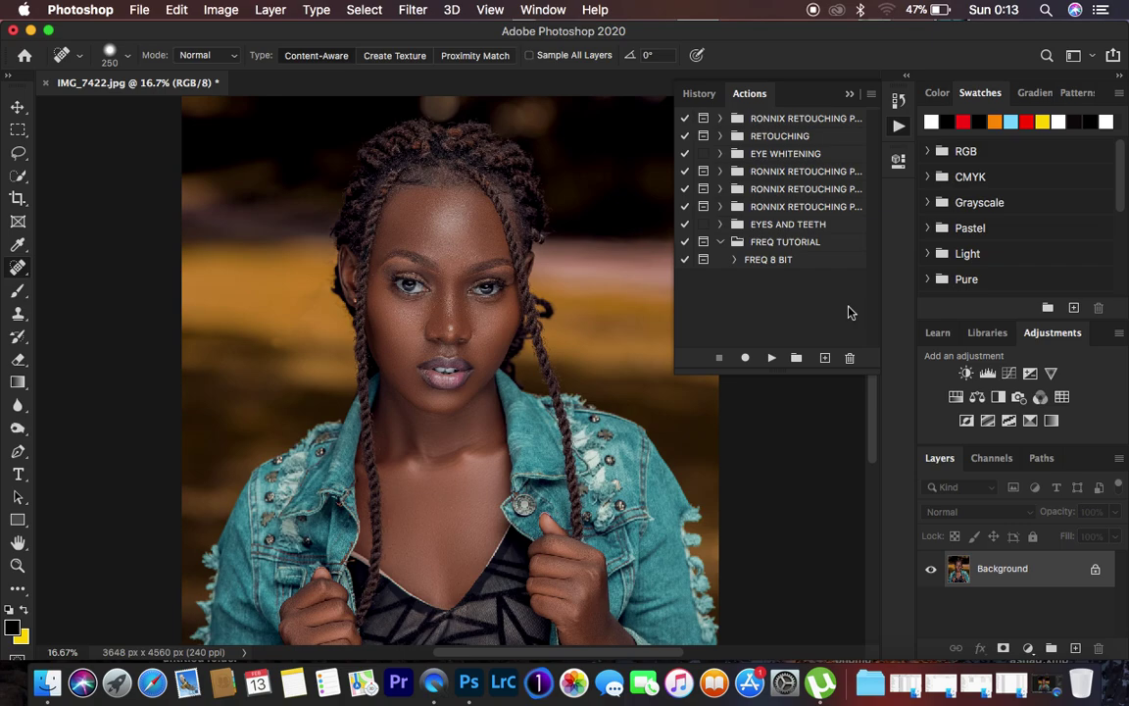
pyautogui.click(763, 266)
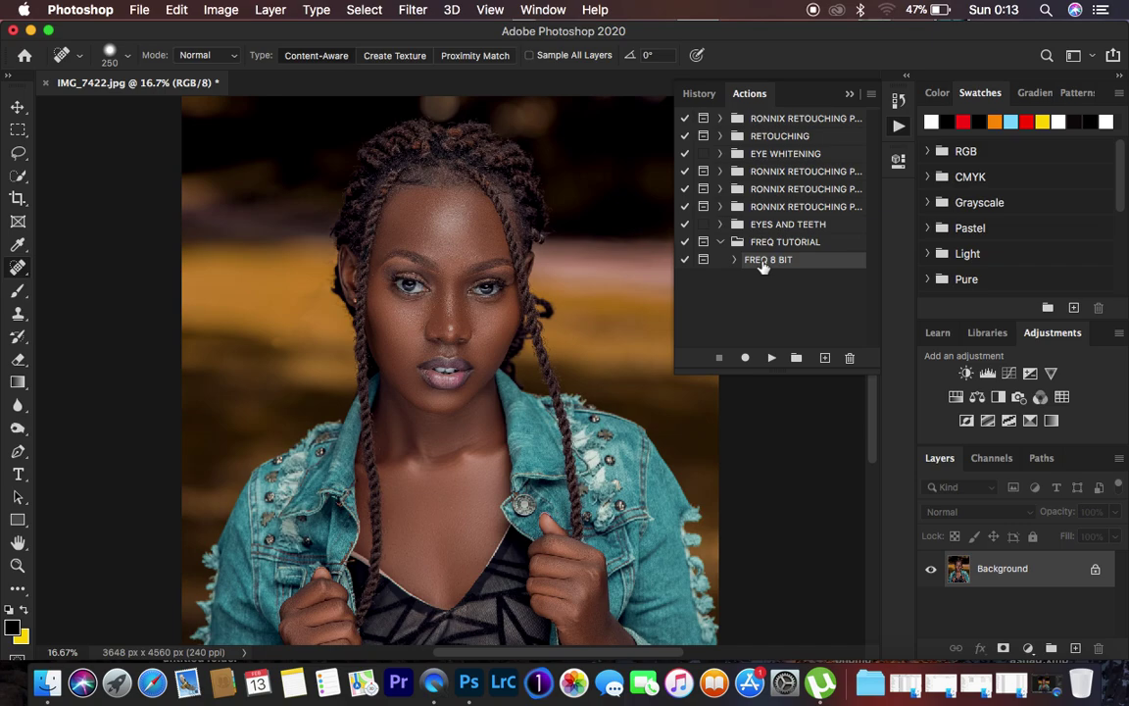
pyautogui.click(771, 363)
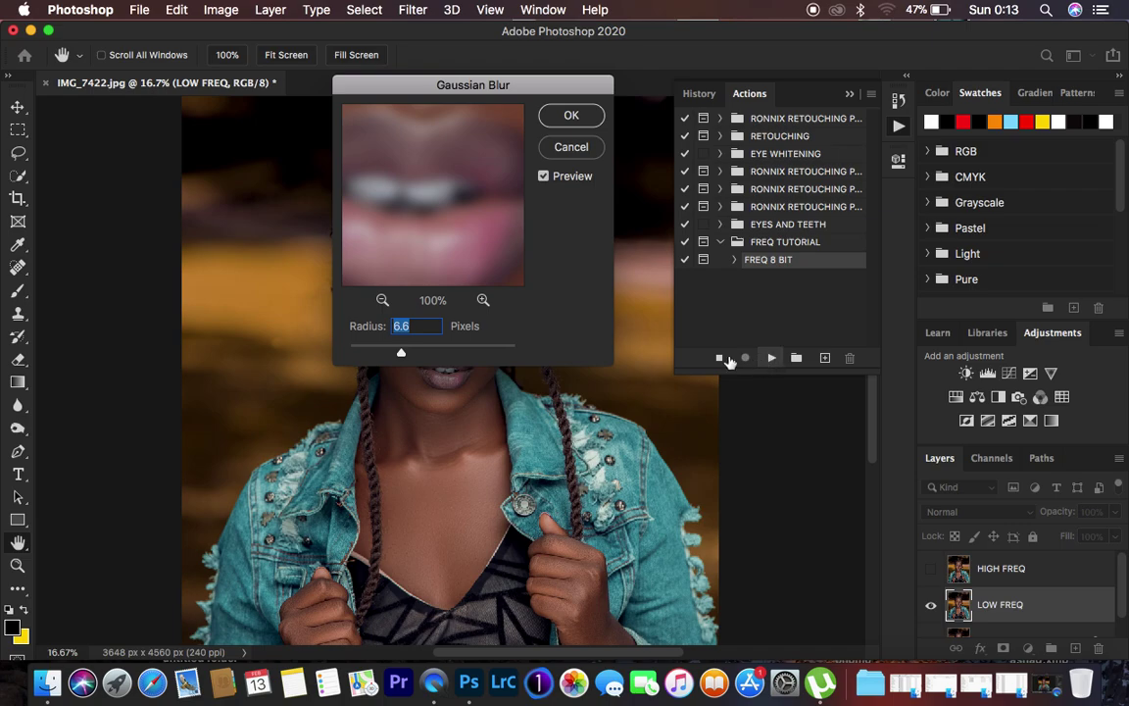
# Step: Set the LOW FREQ layer's Gaussian Blur radius to 2.5 pixels and let the FREQ 8 BIT action finish playing
pyautogui.moveTo(490, 85); pyautogui.dragTo(854, 71)
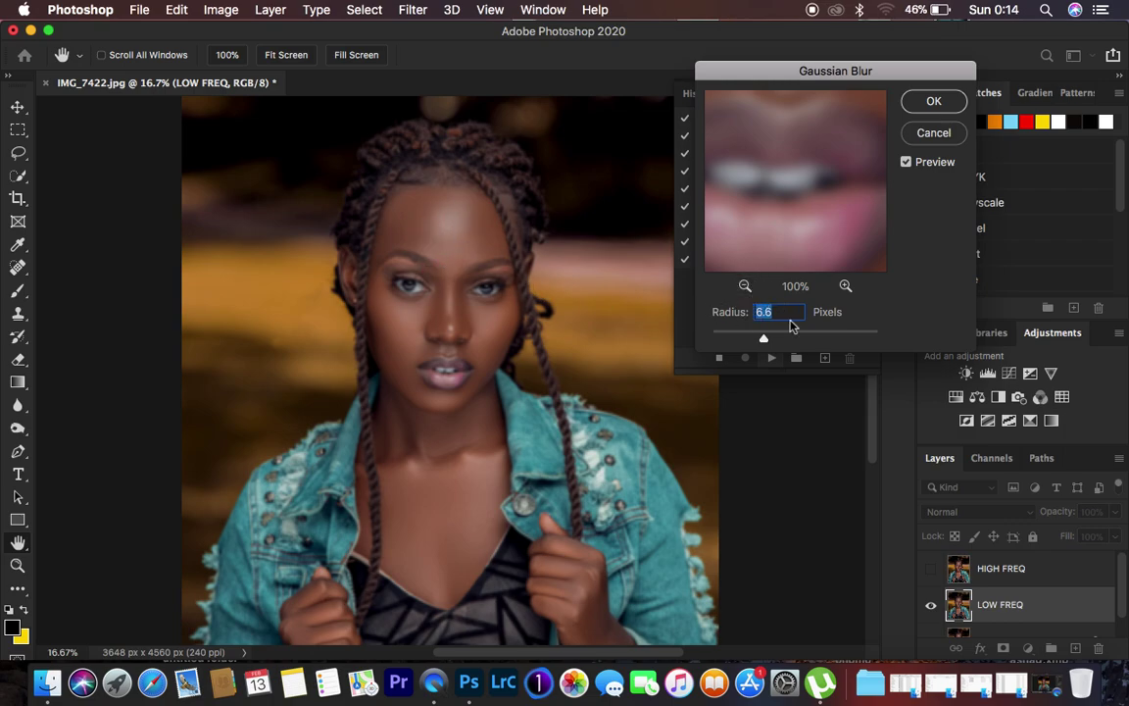
pyautogui.click(745, 342)
pyautogui.moveTo(735, 358); pyautogui.dragTo(733, 359)
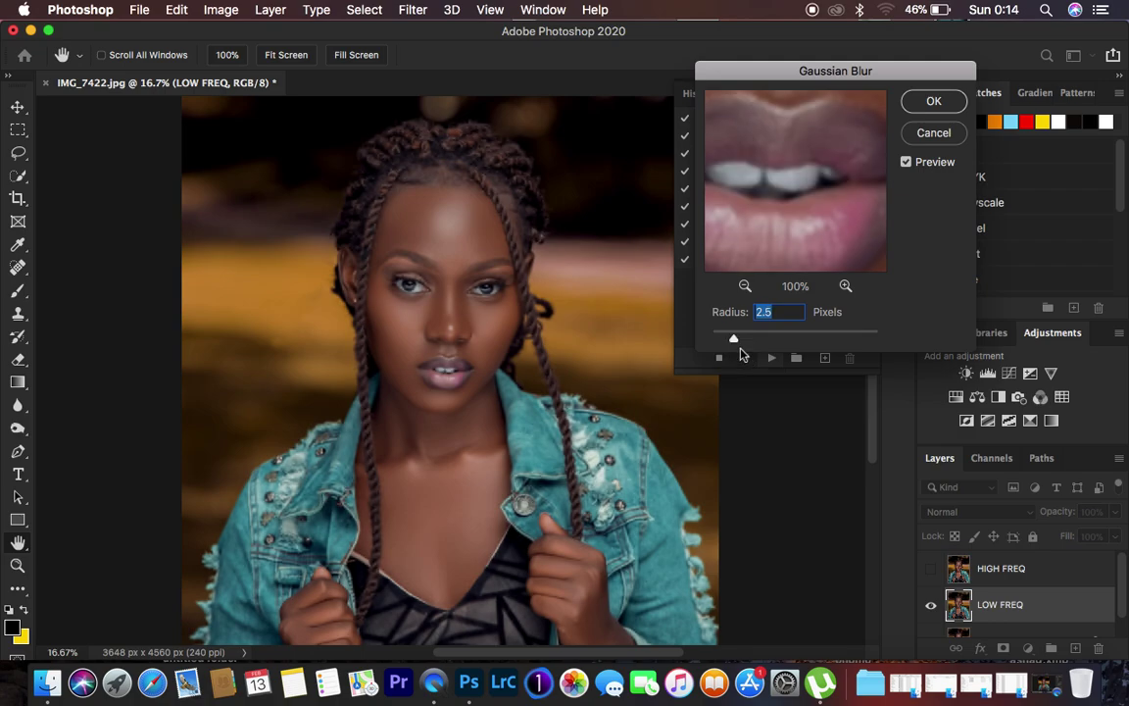
pyautogui.click(933, 100)
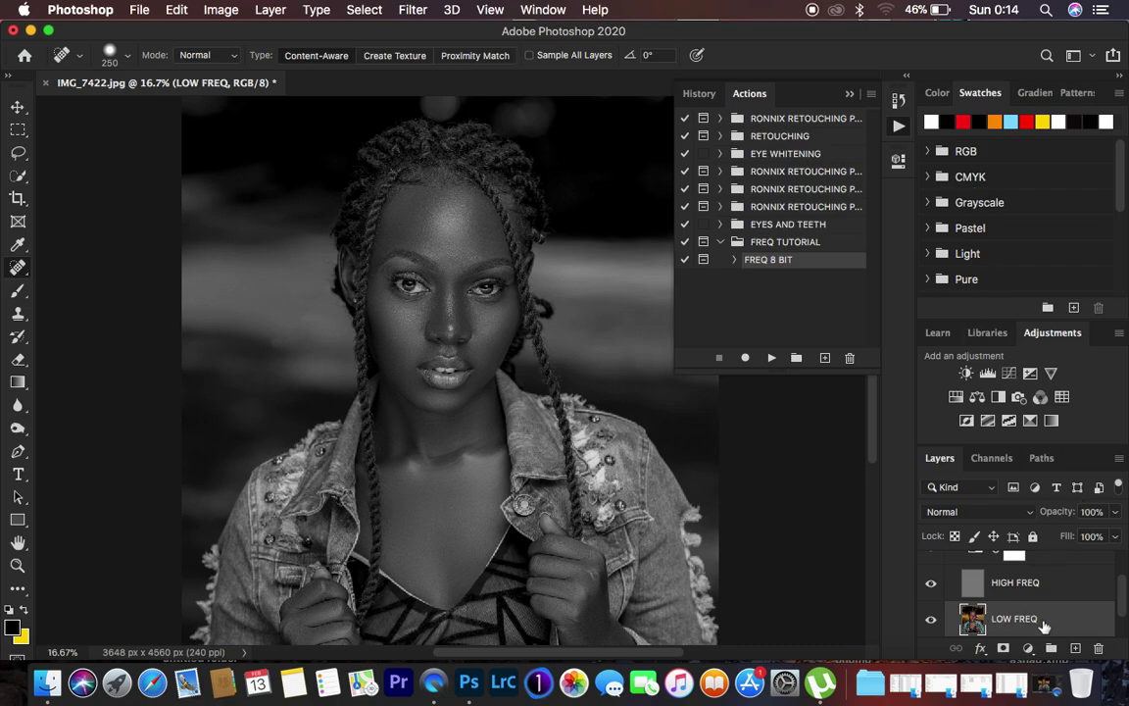
# Step: Switch to the Mixer Brush Tool for working on the LOW FREQ layer
pyautogui.click(18, 292)
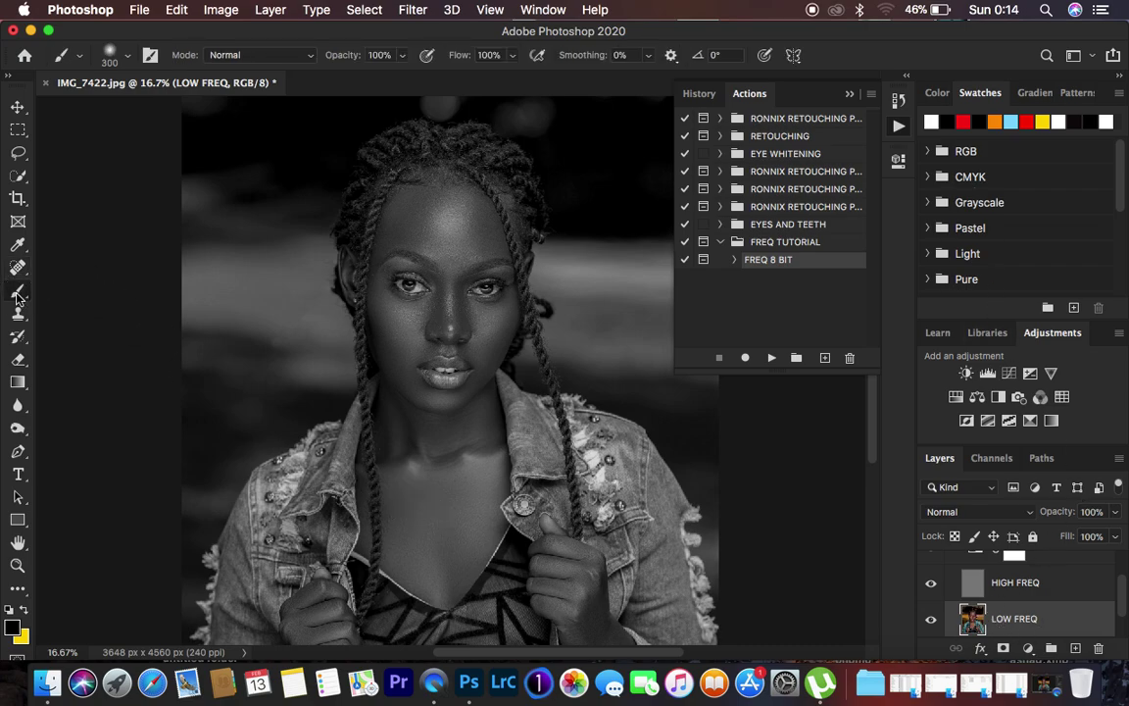
pyautogui.rightClick(18, 292)
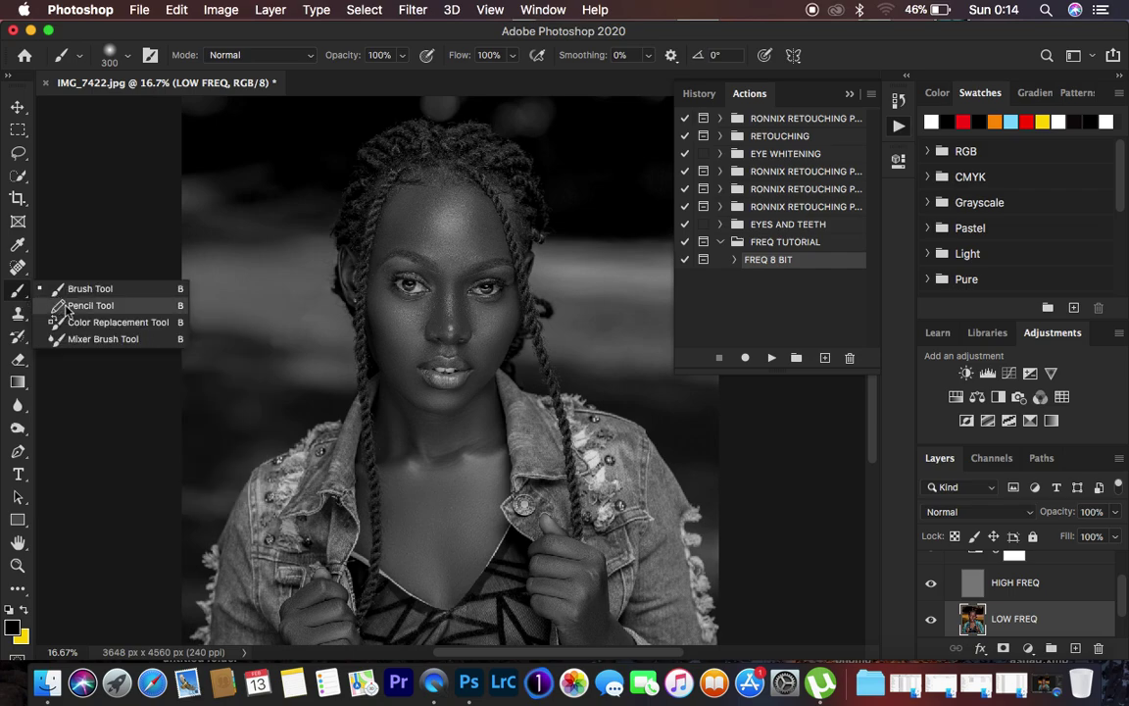
pyautogui.click(79, 339)
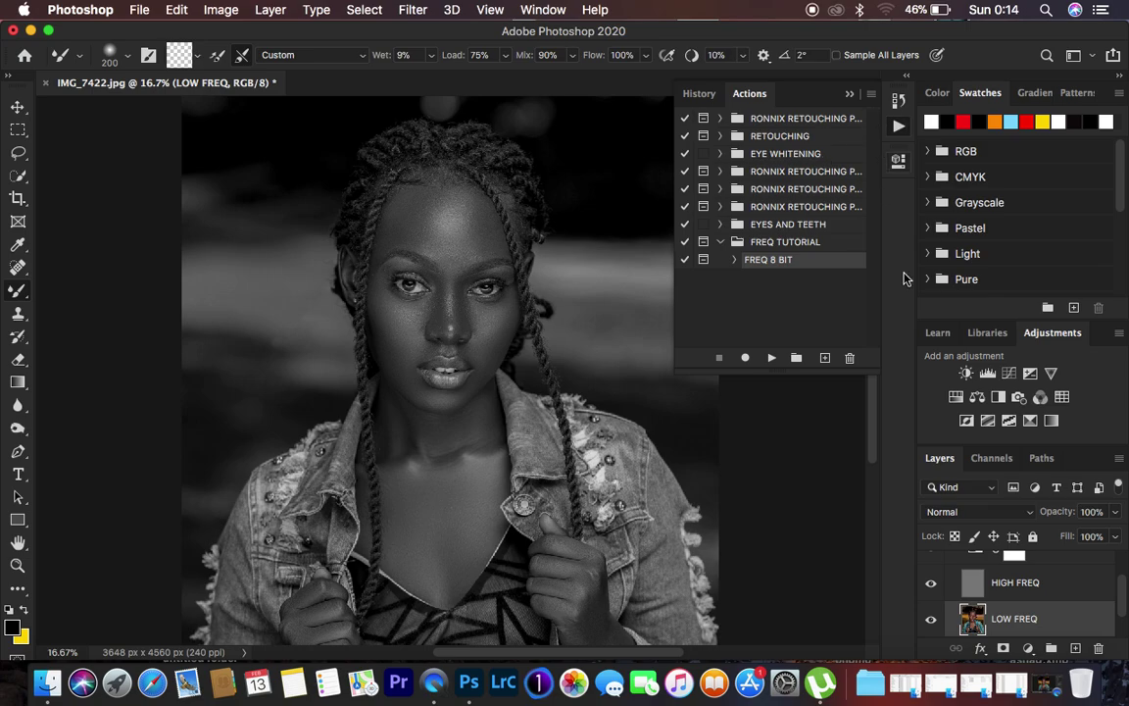
# Step: Delete the freq 8 bit layer group, keeping only the Background layer
pyautogui.scroll(2, 1063, 603)
pyautogui.click(1047, 564)
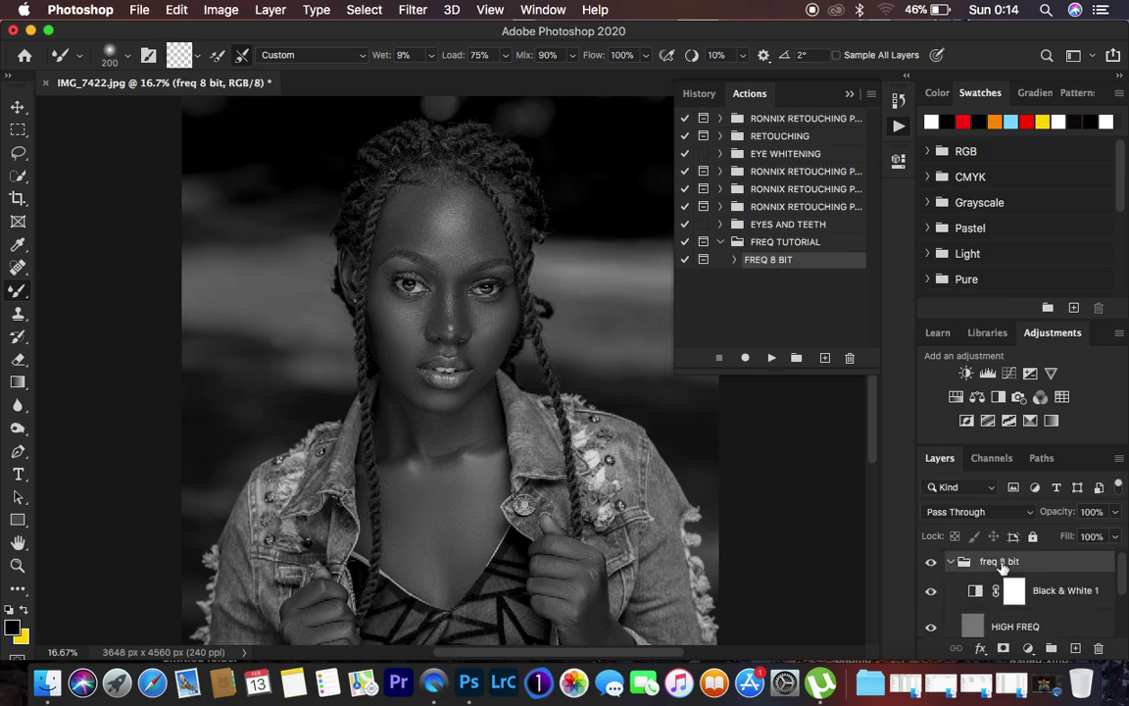
pyautogui.moveTo(1047, 566); pyautogui.dragTo(1098, 648)
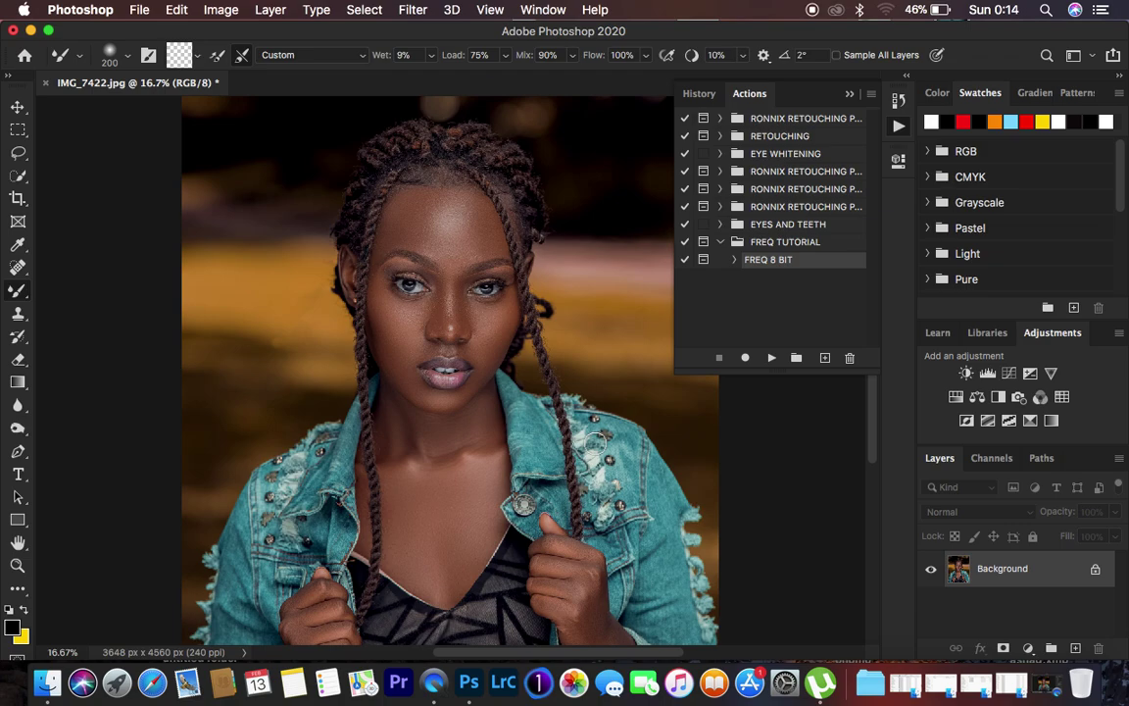
# Step: Create an action named MICRO DB in the FREQ TUTORIAL set with the Yellow colour and start recording it
pyautogui.click(826, 358)
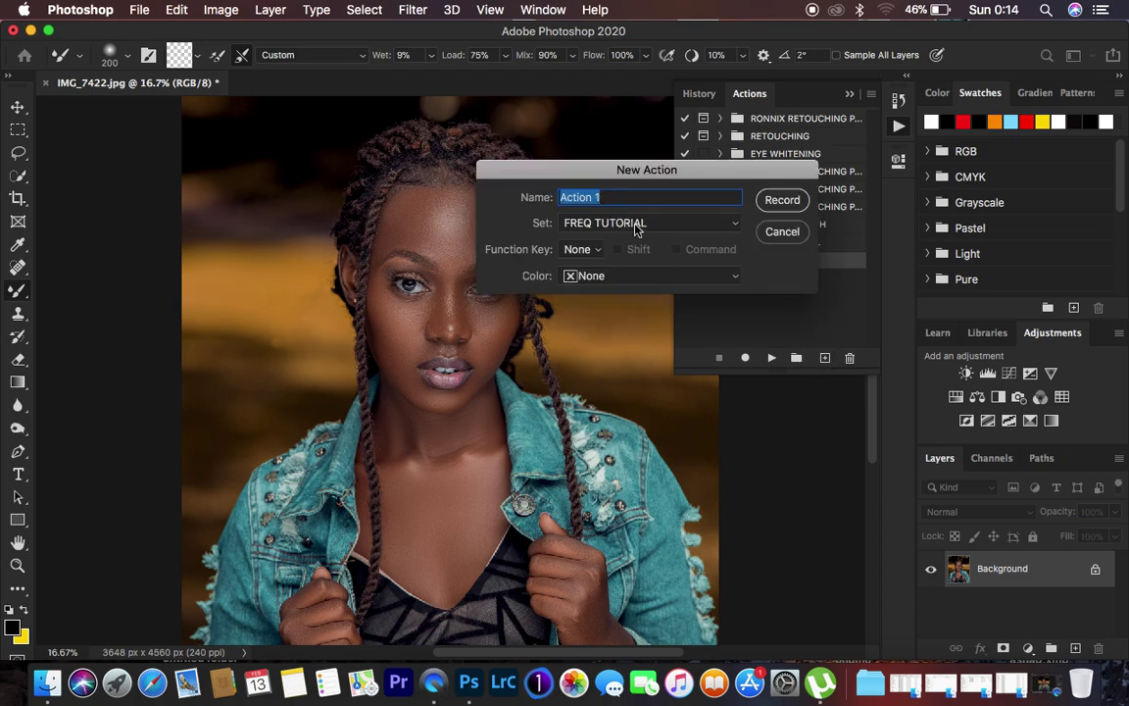
pyautogui.click(635, 227)
pyautogui.click(625, 226)
pyautogui.write('MICR')
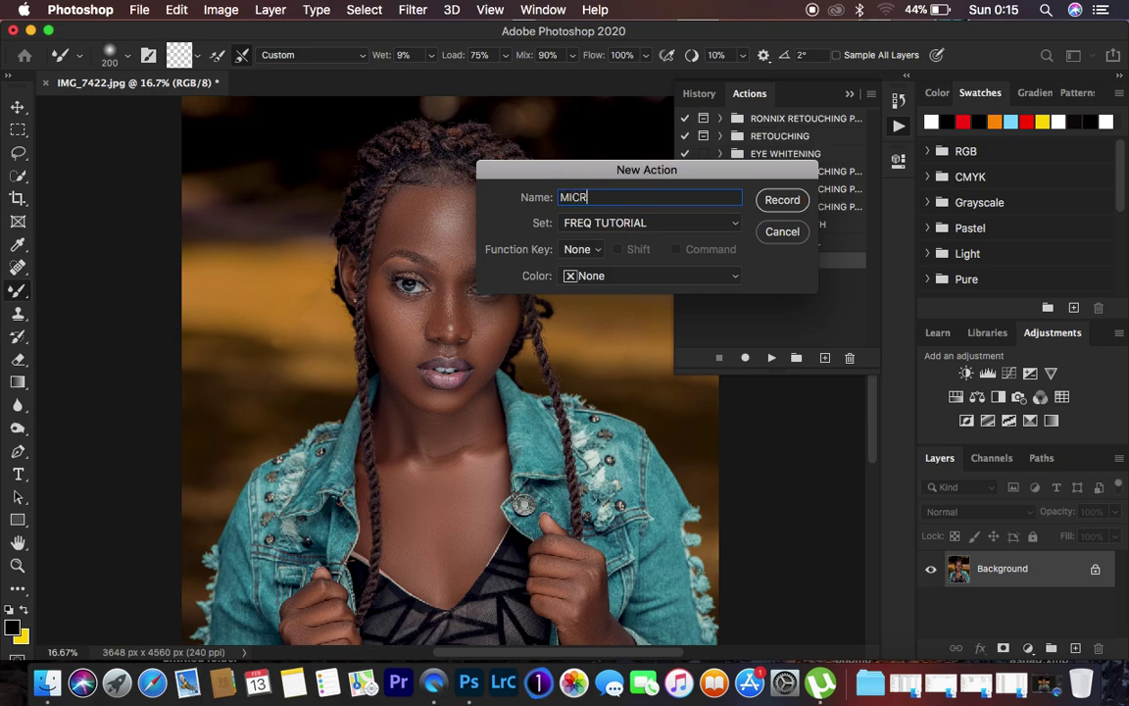
pyautogui.write('O DB')
pyautogui.click(600, 275)
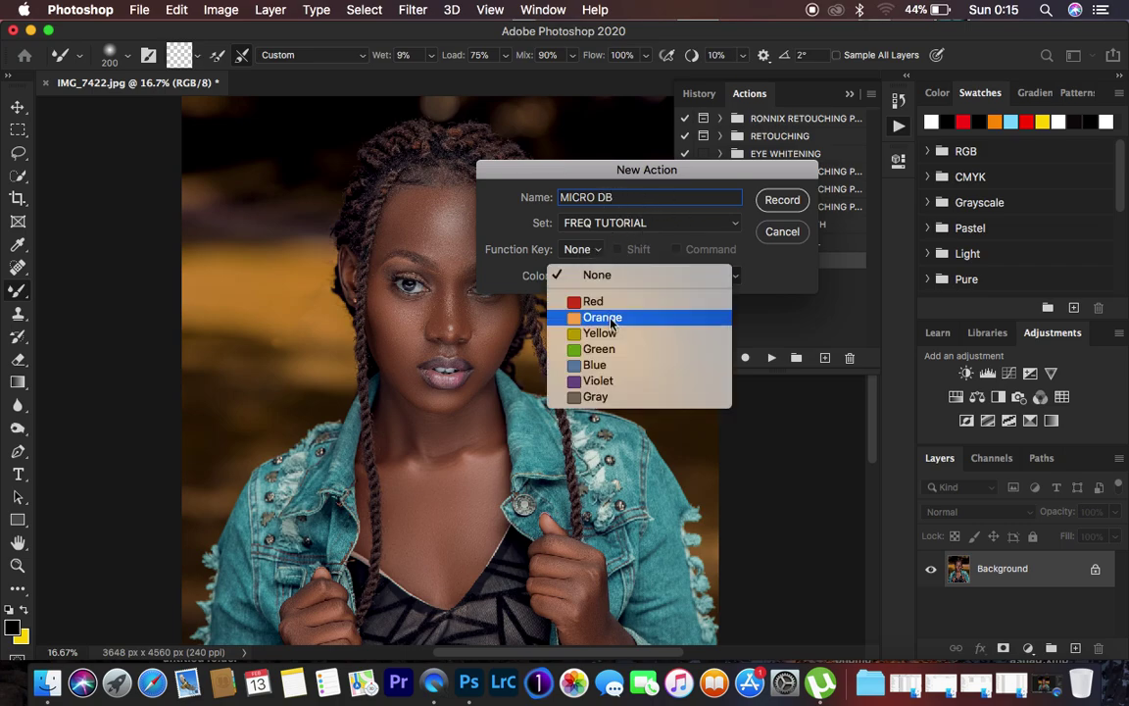
pyautogui.click(590, 330)
pyautogui.click(782, 199)
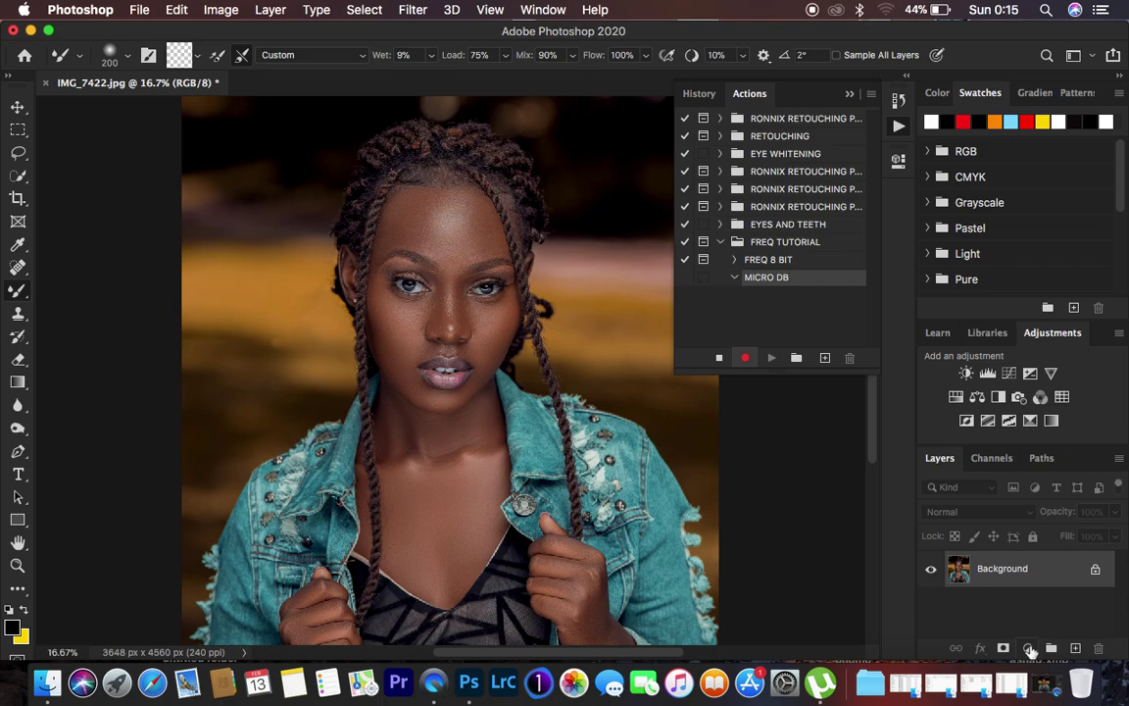
# Step: Add a Curves adjustment layer above the Background and raise the midpoint slightly to brighten the midtones
pyautogui.click(1029, 650)
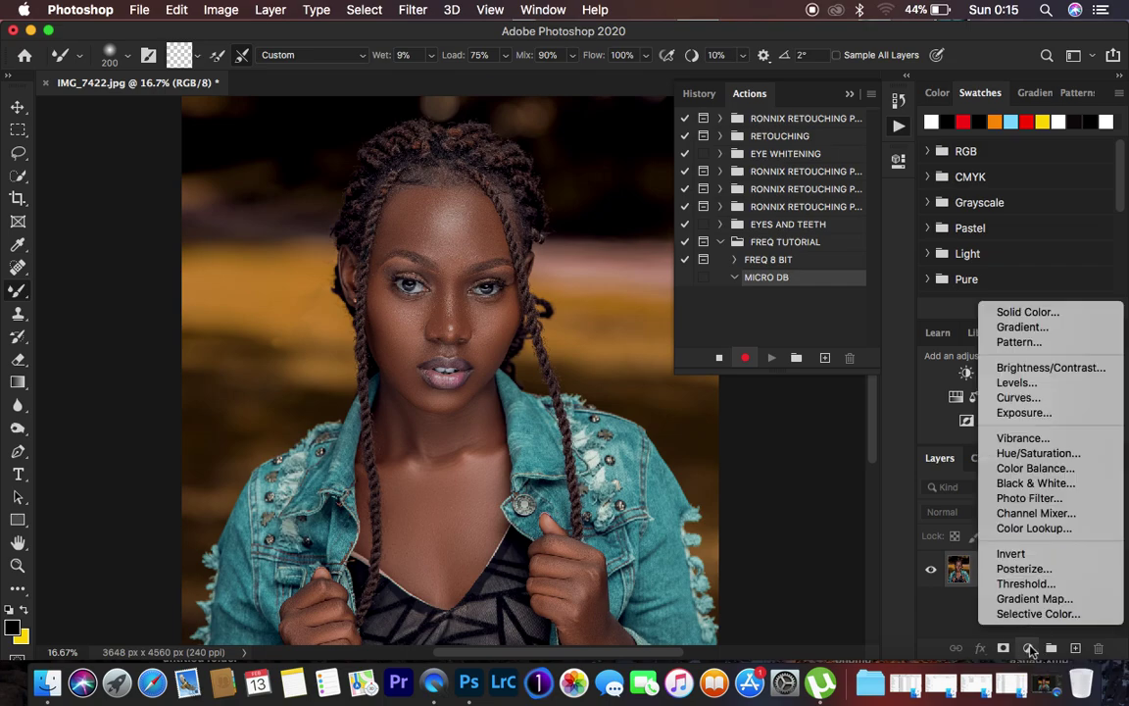
pyautogui.click(1020, 399)
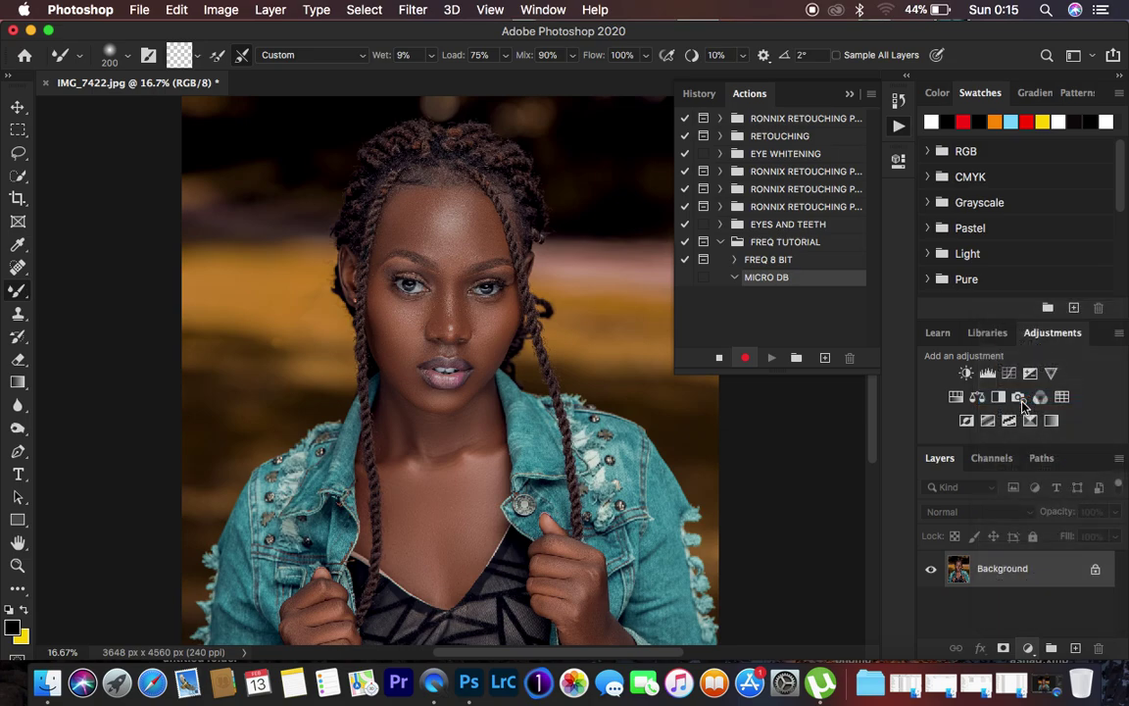
pyautogui.click(741, 360)
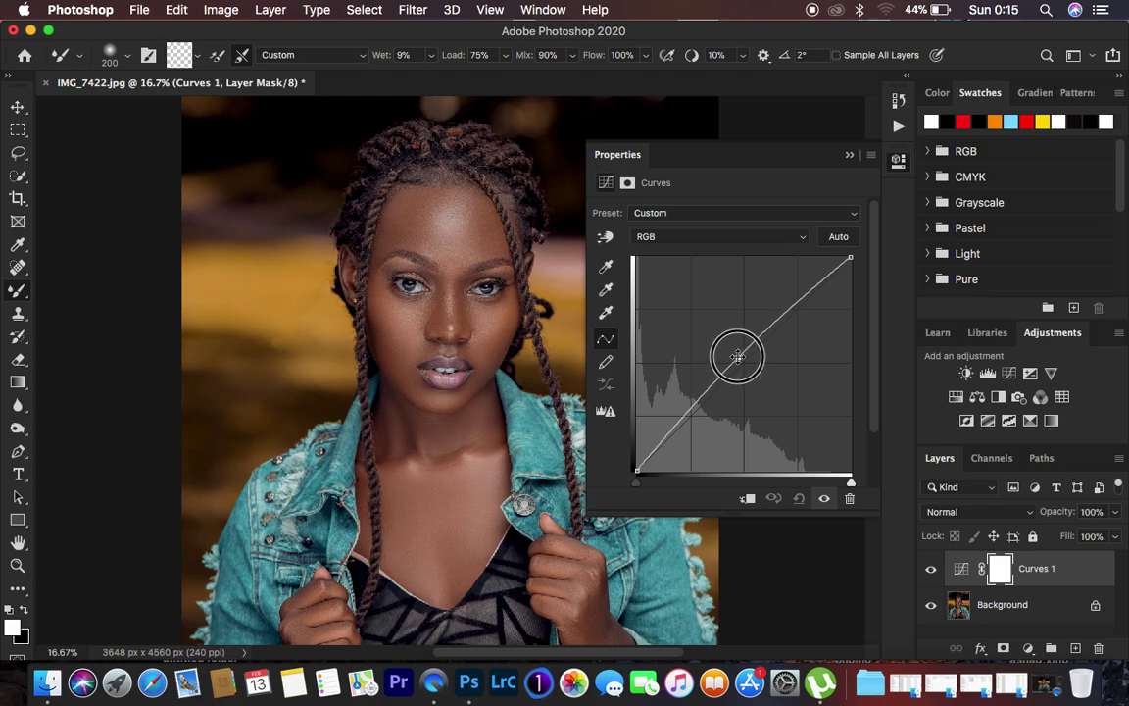
pyautogui.click(738, 359)
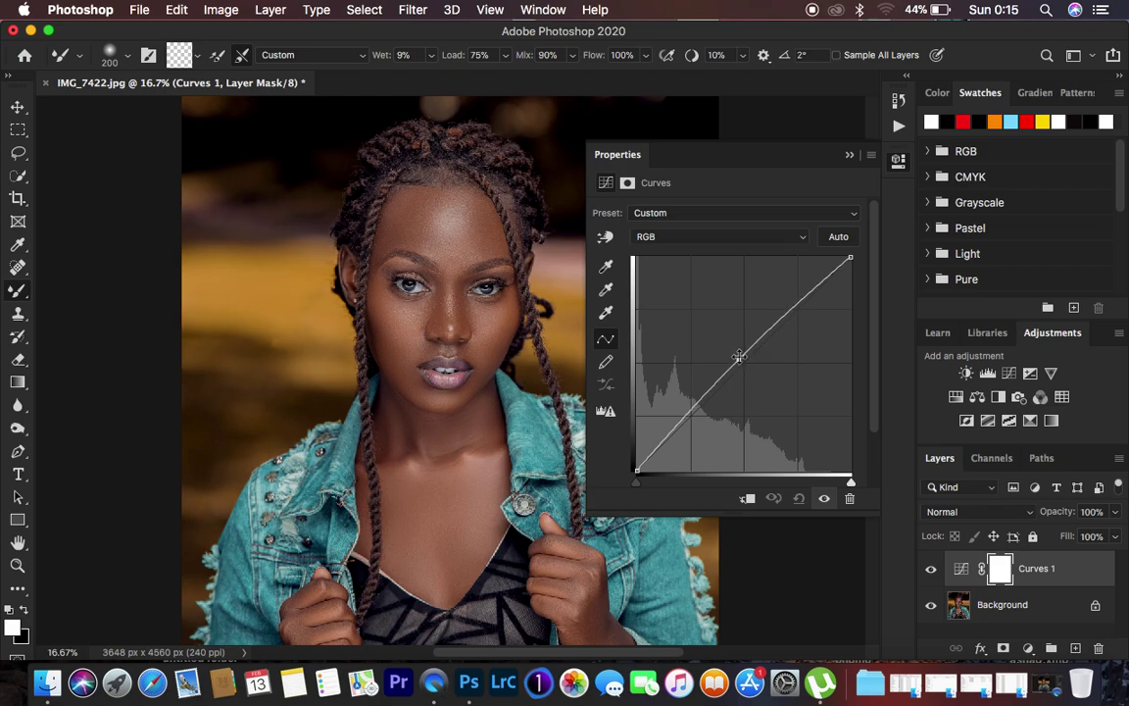
pyautogui.click(849, 155)
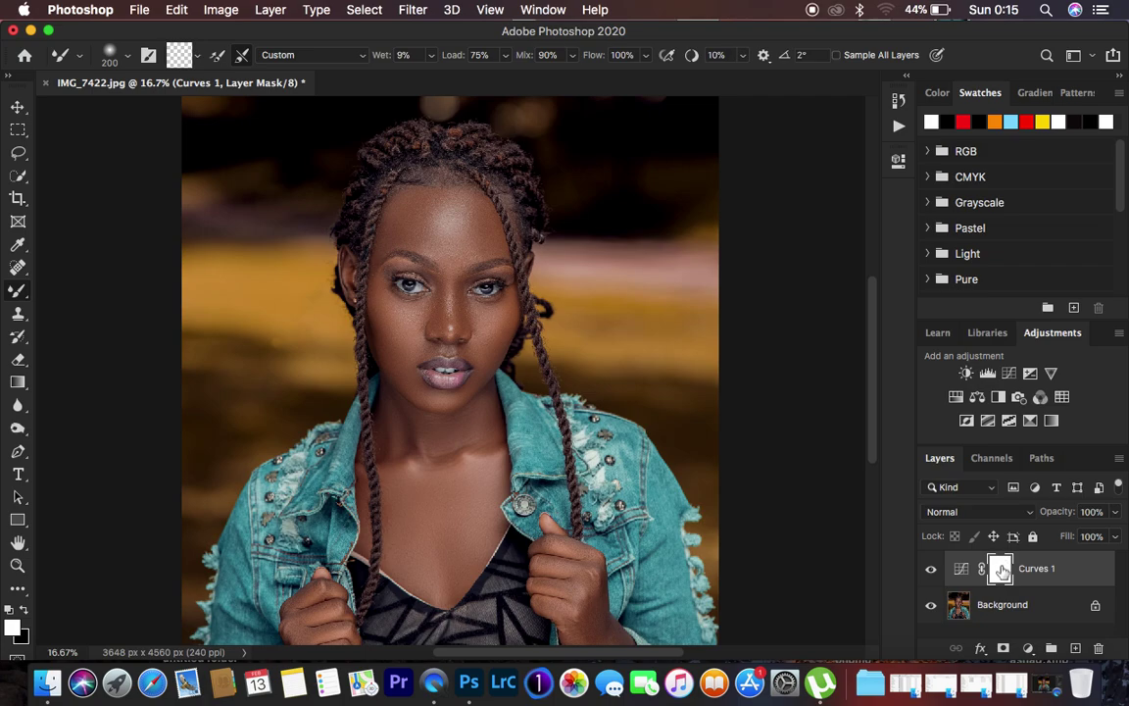
# Step: Invert the brightening Curves layer's mask to black and rename the layer DODGE
pyautogui.press('super+i')
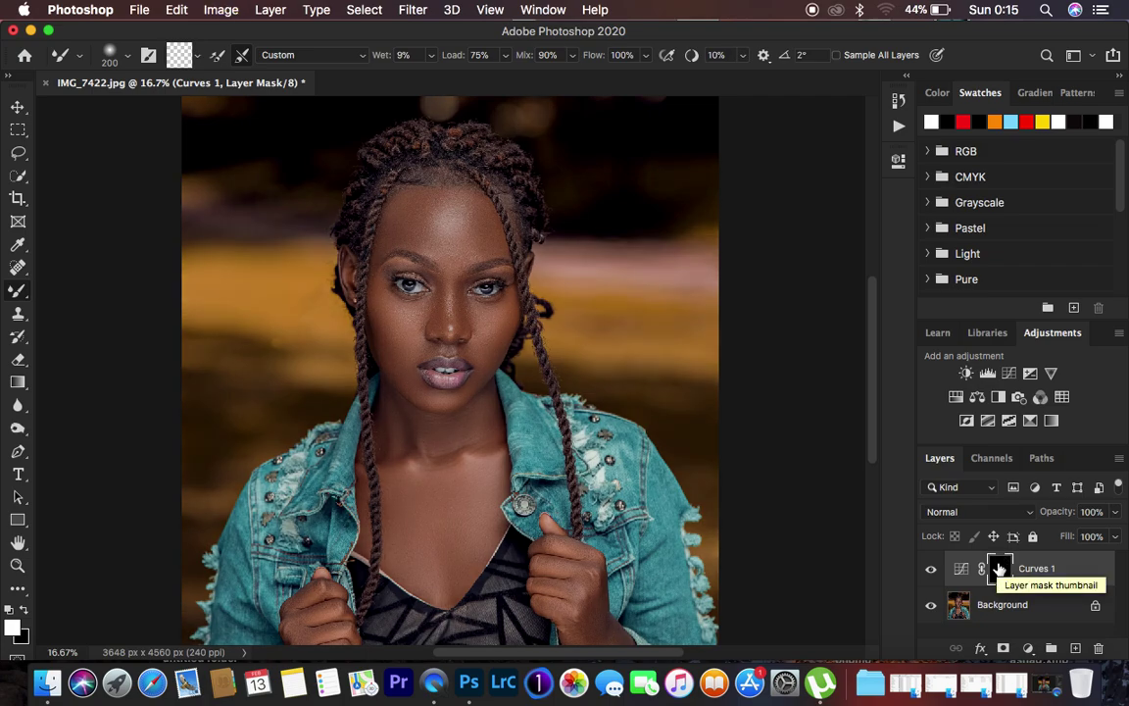
pyautogui.doubleClick(1036, 568)
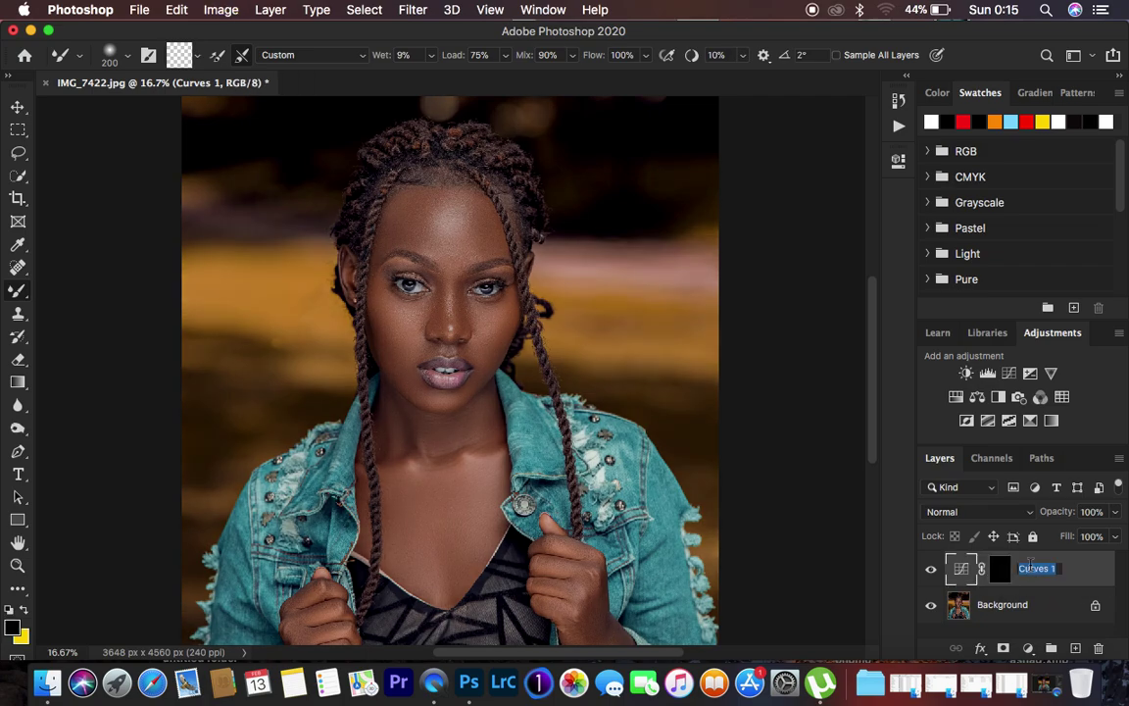
pyautogui.write('DODGE')
pyautogui.press('Return')
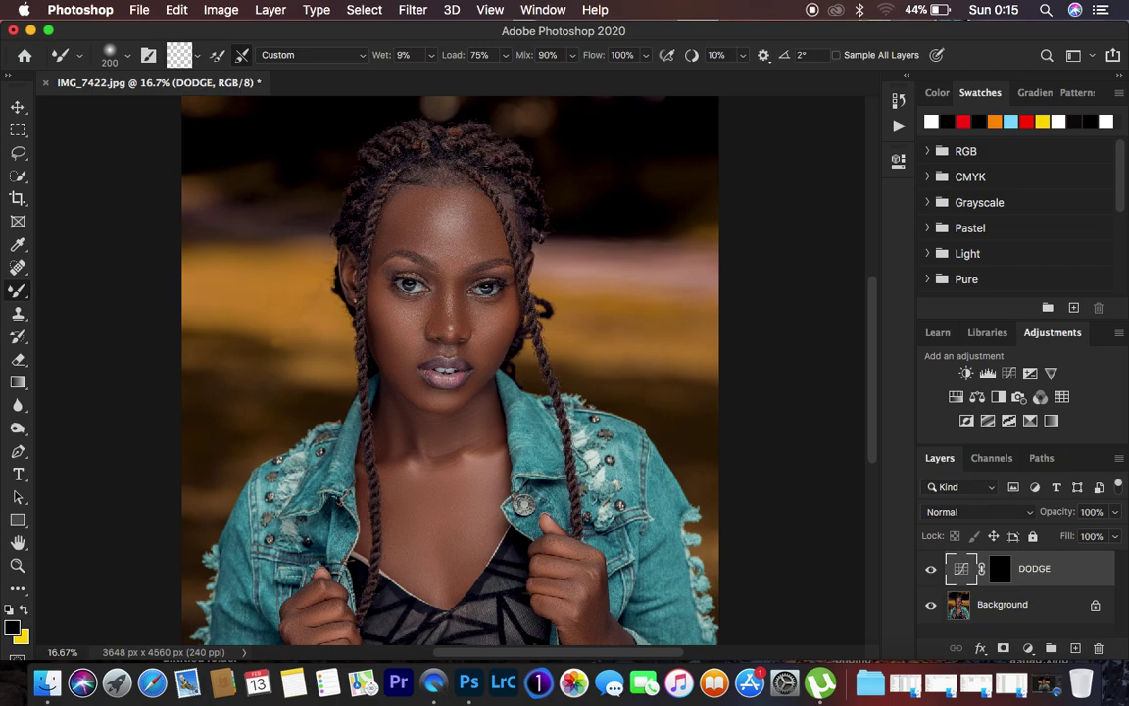
# Step: Add another Curves adjustment layer above DODGE and lower the midpoint slightly to darken the midtones
pyautogui.click(1029, 648)
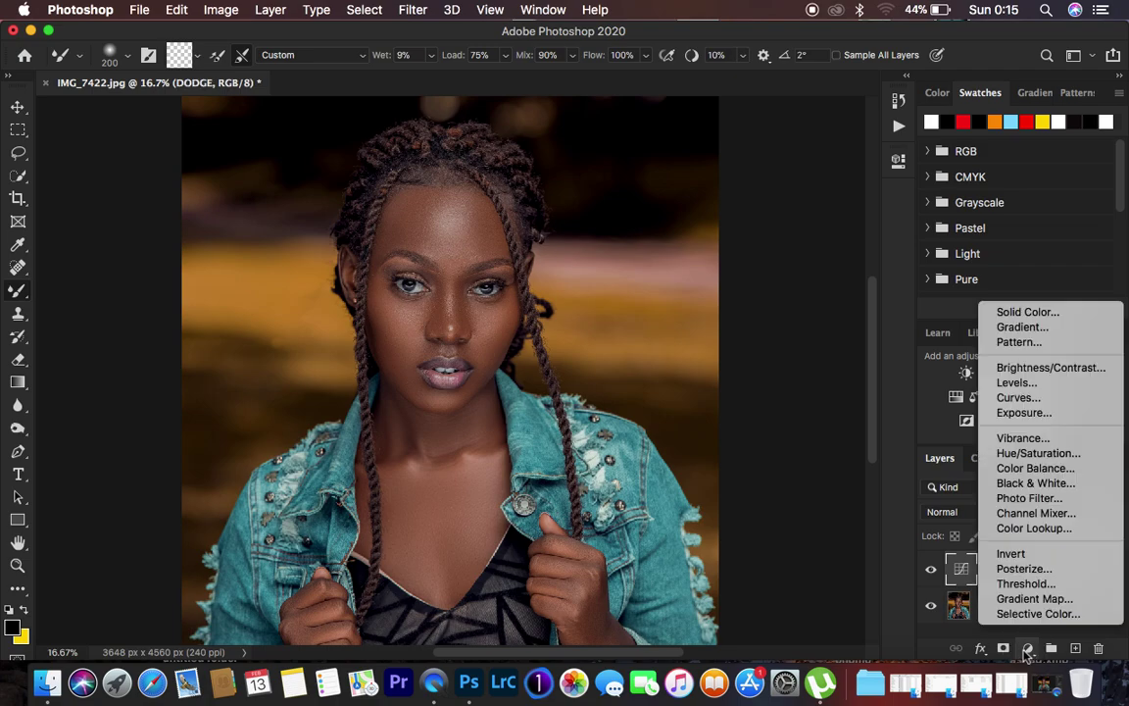
pyautogui.click(1015, 397)
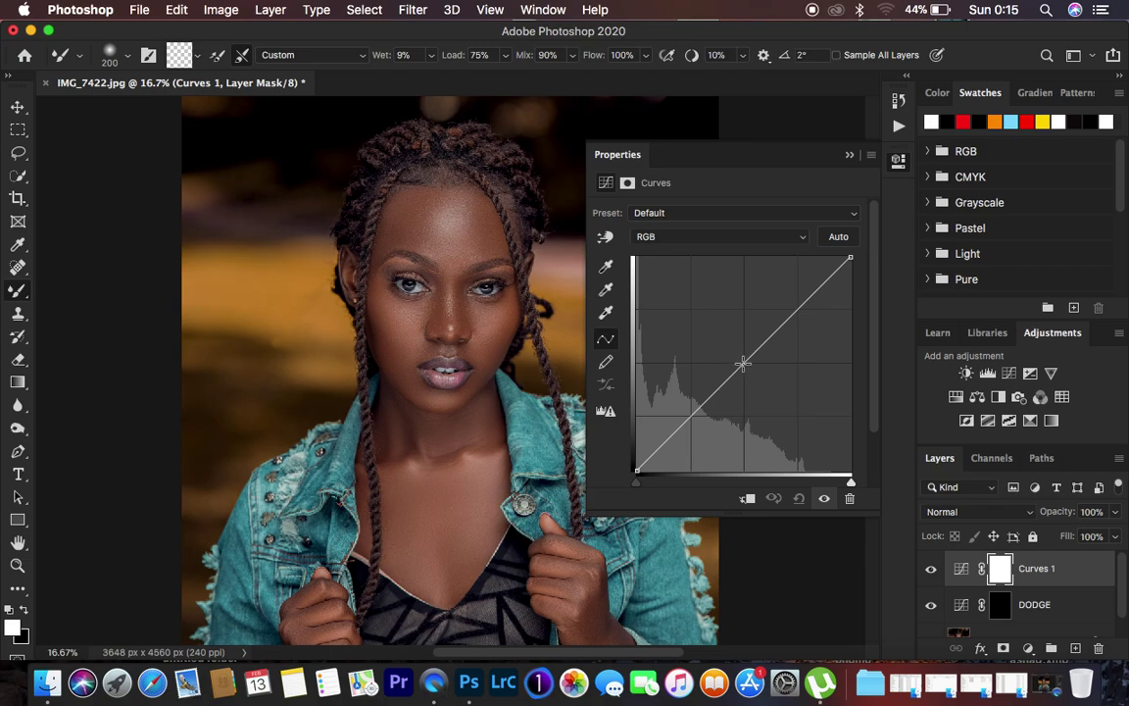
pyautogui.click(746, 364)
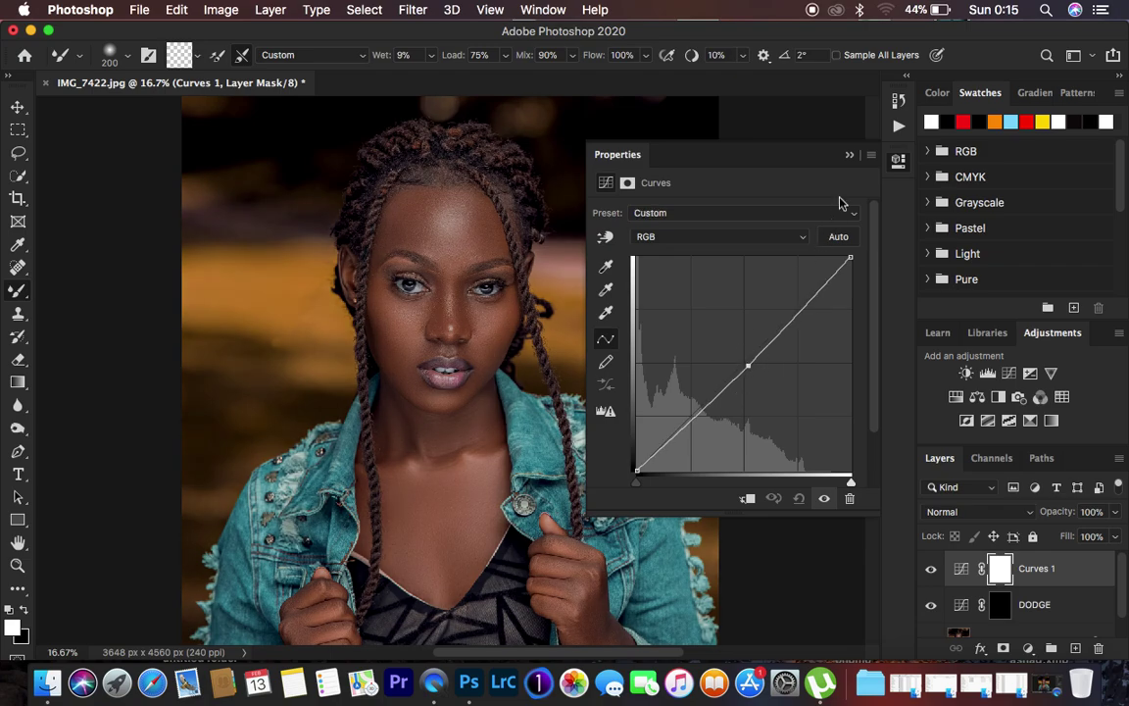
pyautogui.click(851, 156)
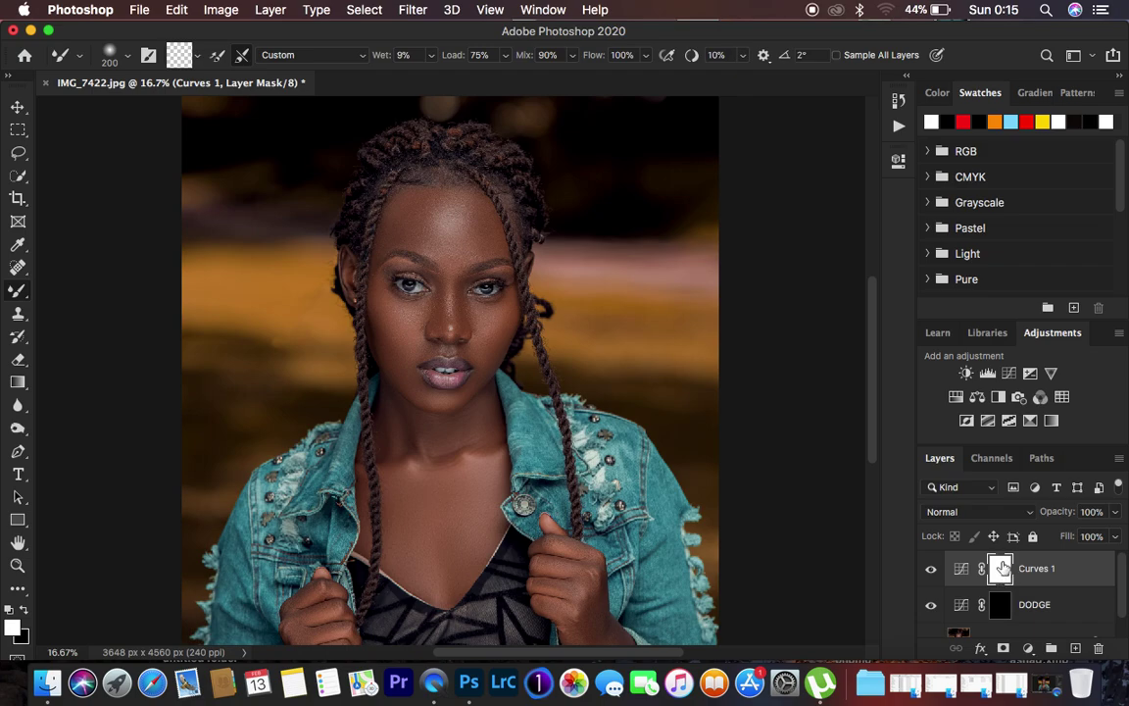
# Step: Invert the darkening Curves layer's mask to black and rename the layer BURN
pyautogui.press('super+i')
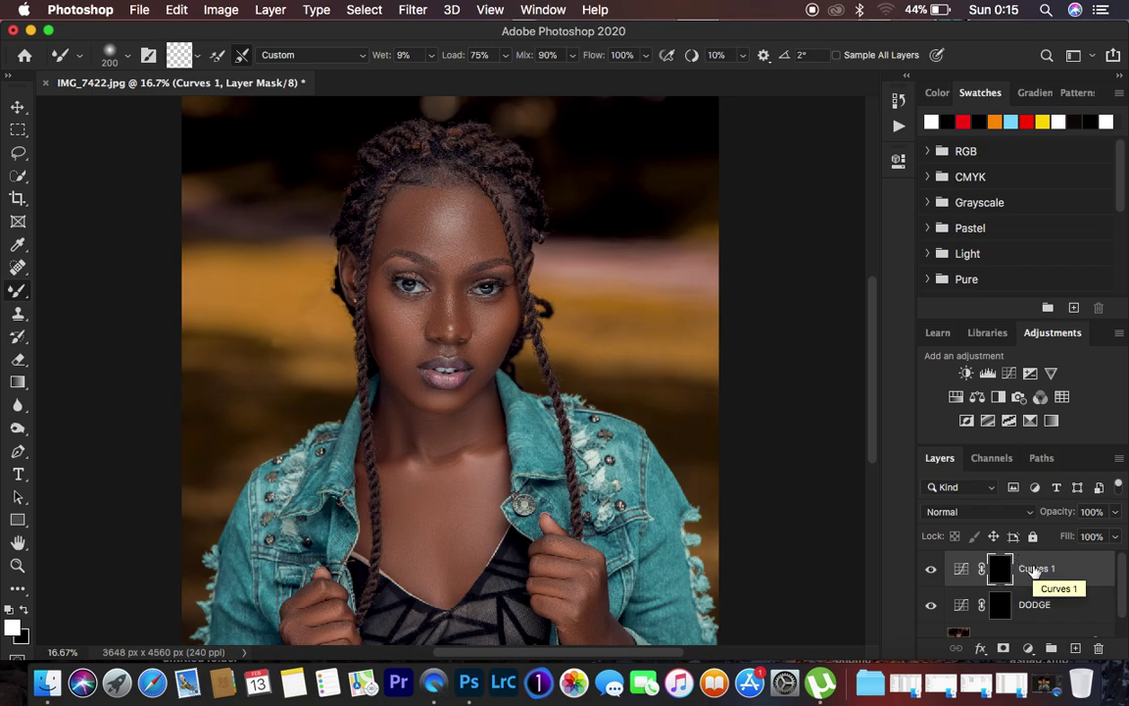
pyautogui.doubleClick(1034, 570)
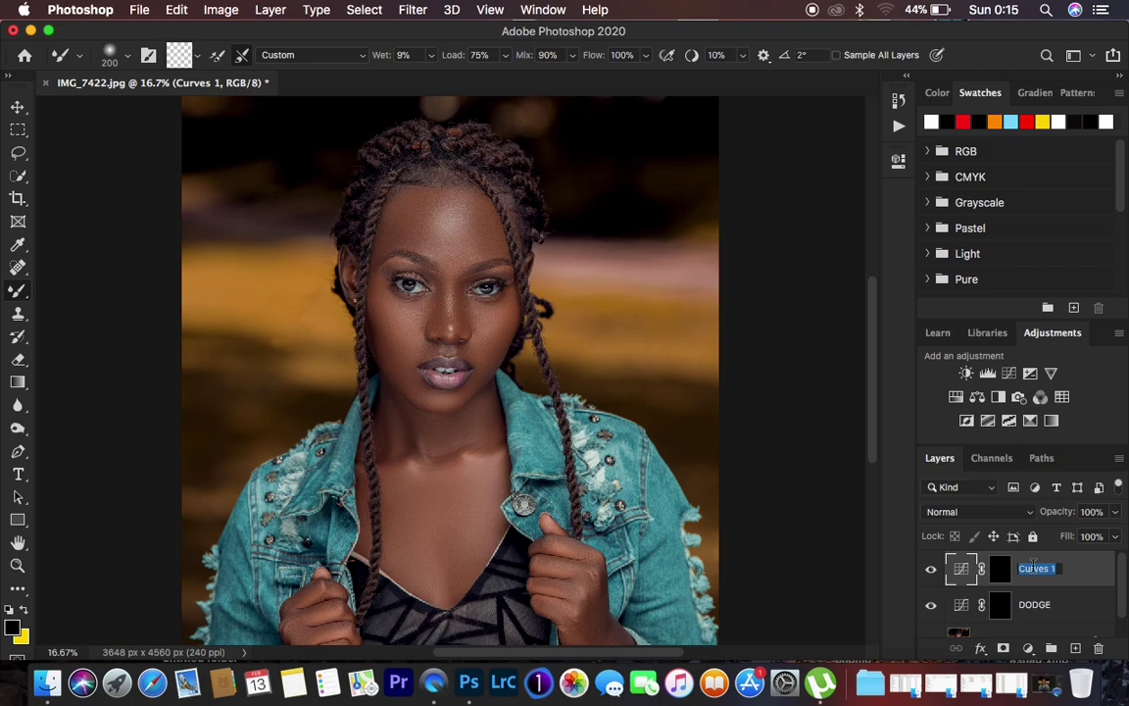
pyautogui.write('BURN')
pyautogui.press('Return')
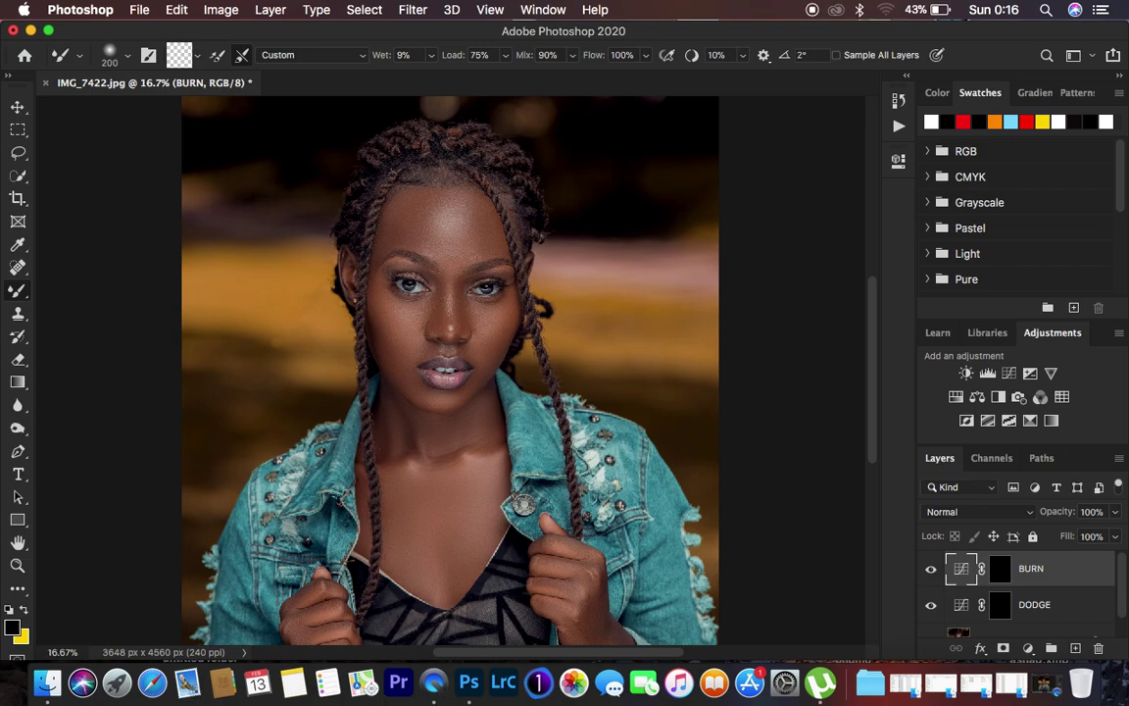
# Step: Add a Levels adjustment layer above BURN and set its shadow input level to 5
pyautogui.click(1029, 648)
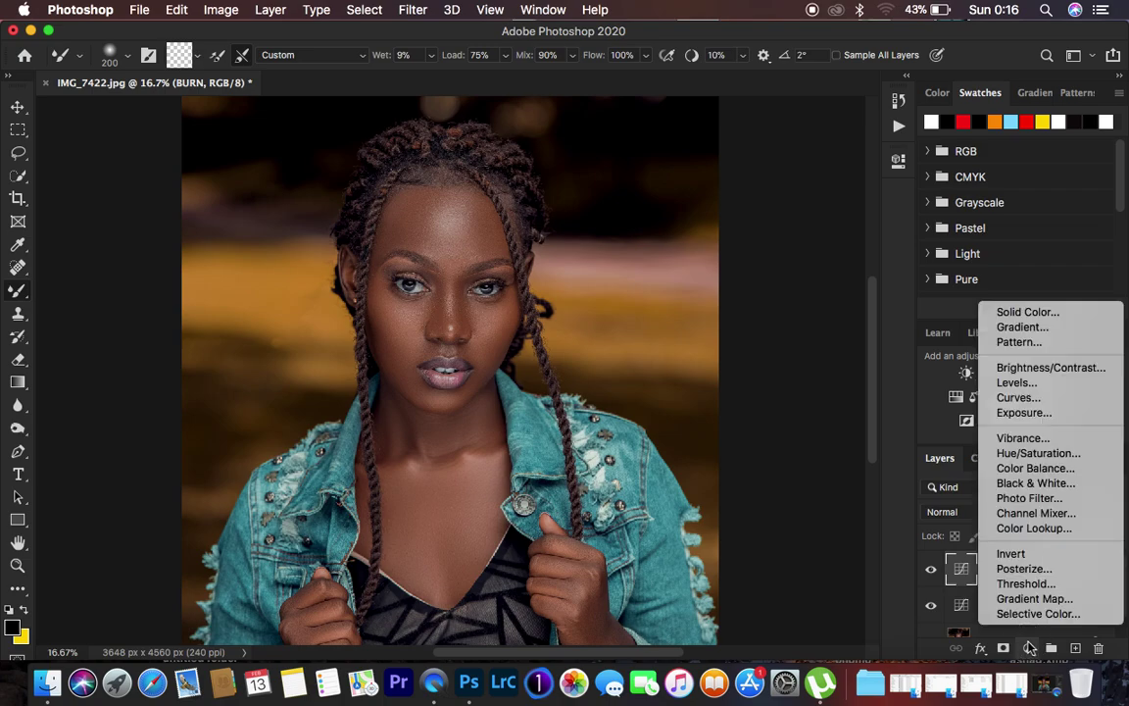
pyautogui.click(1019, 384)
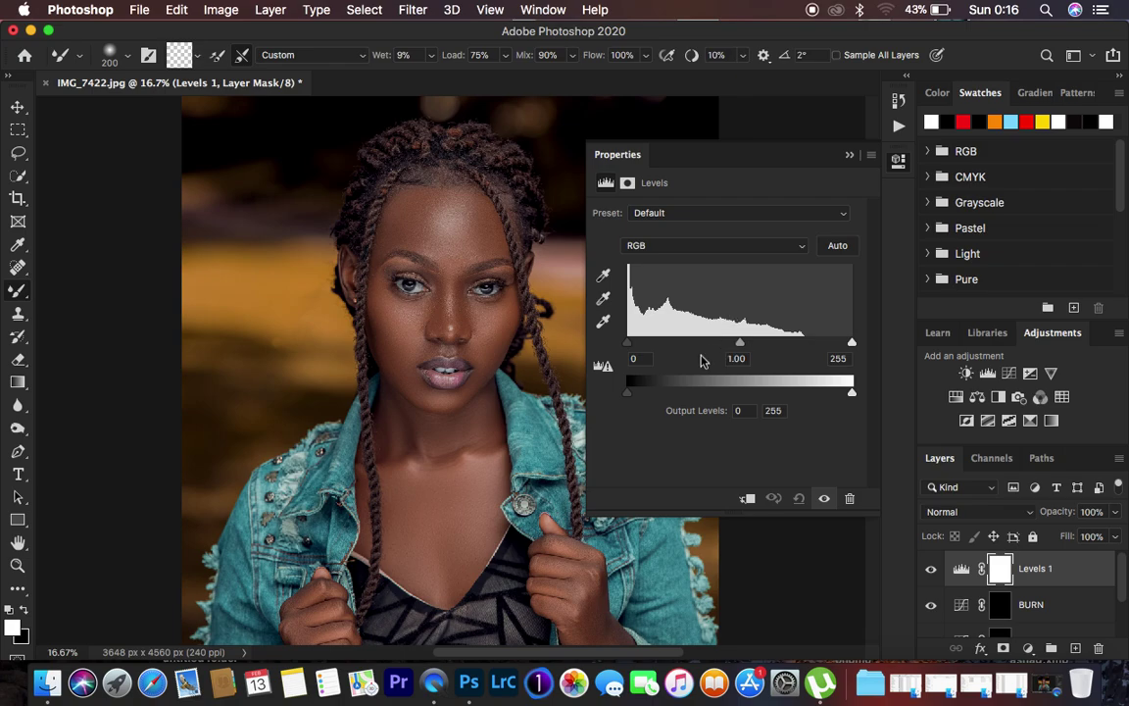
pyautogui.click(632, 349)
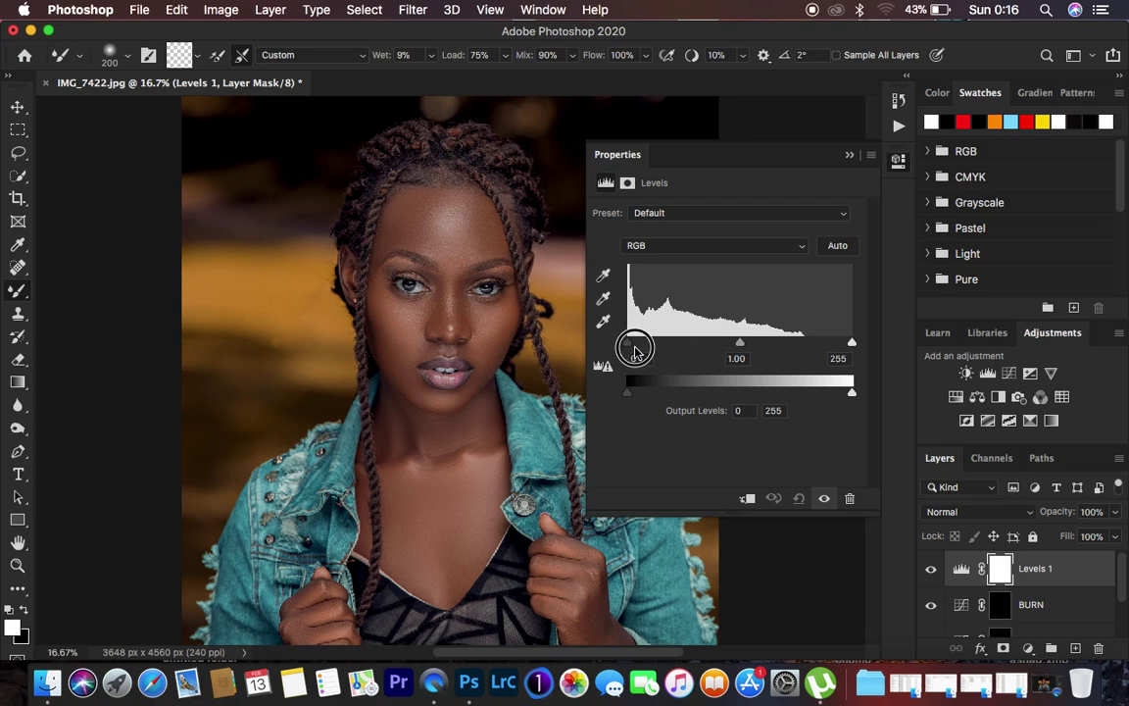
pyautogui.moveTo(633, 349); pyautogui.dragTo(633, 349)
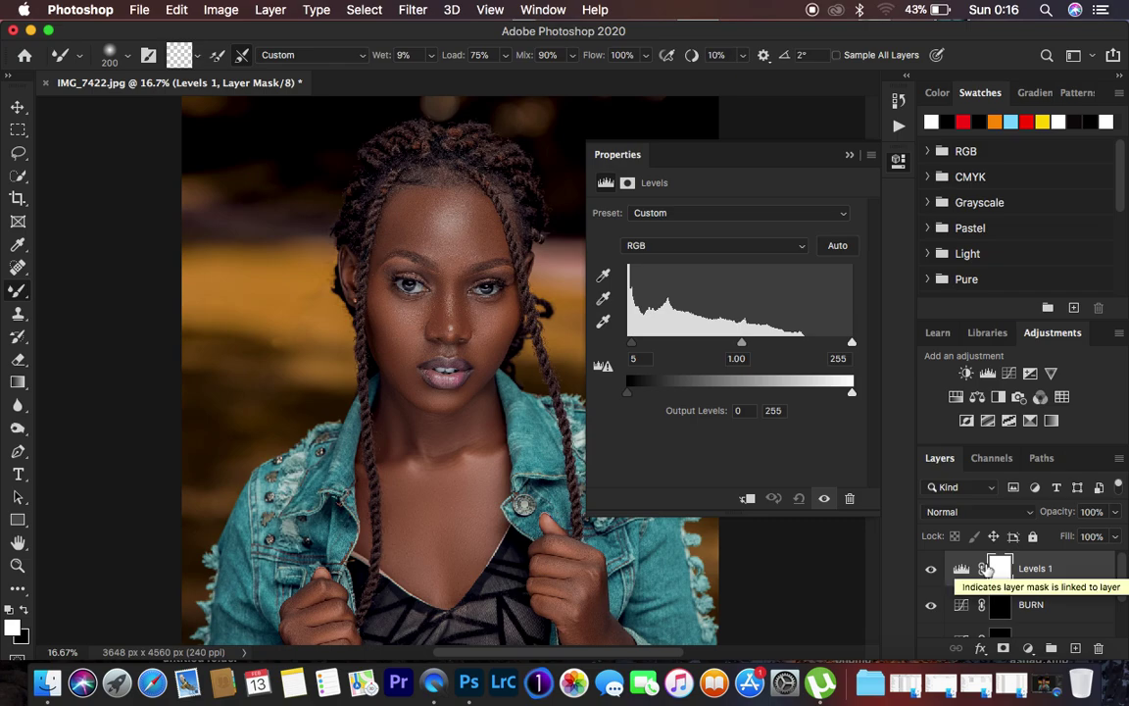
pyautogui.click(850, 159)
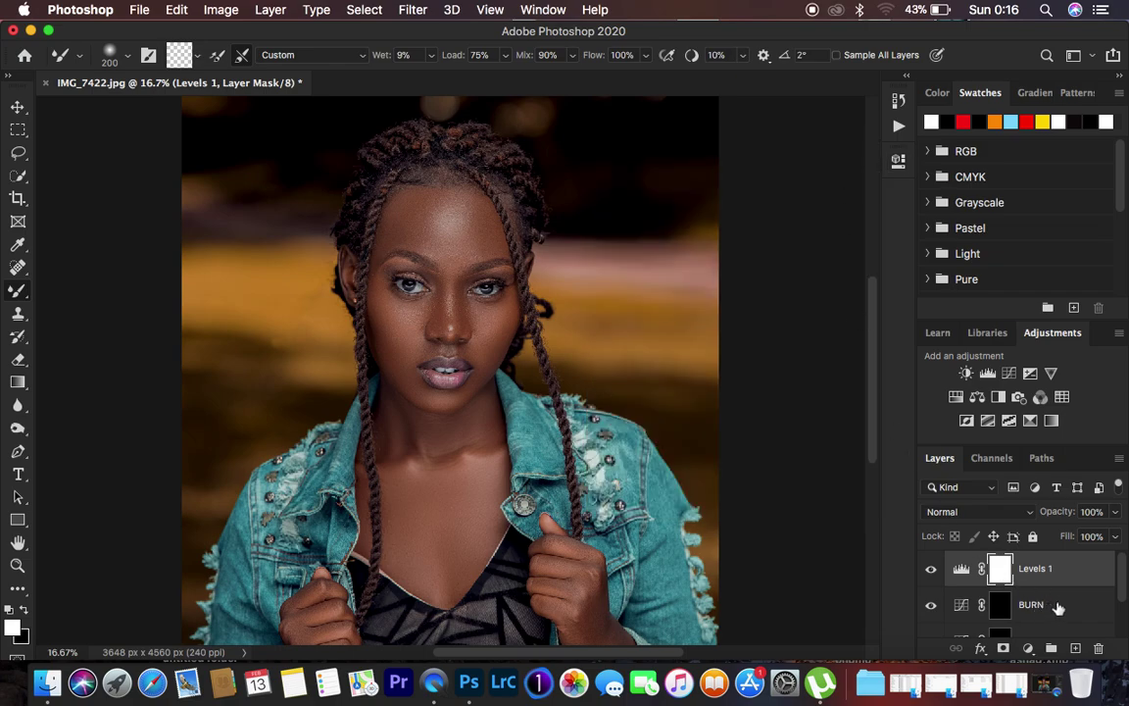
# Step: Make the BURN layer below the Levels adjustment active
pyautogui.click(1059, 609)
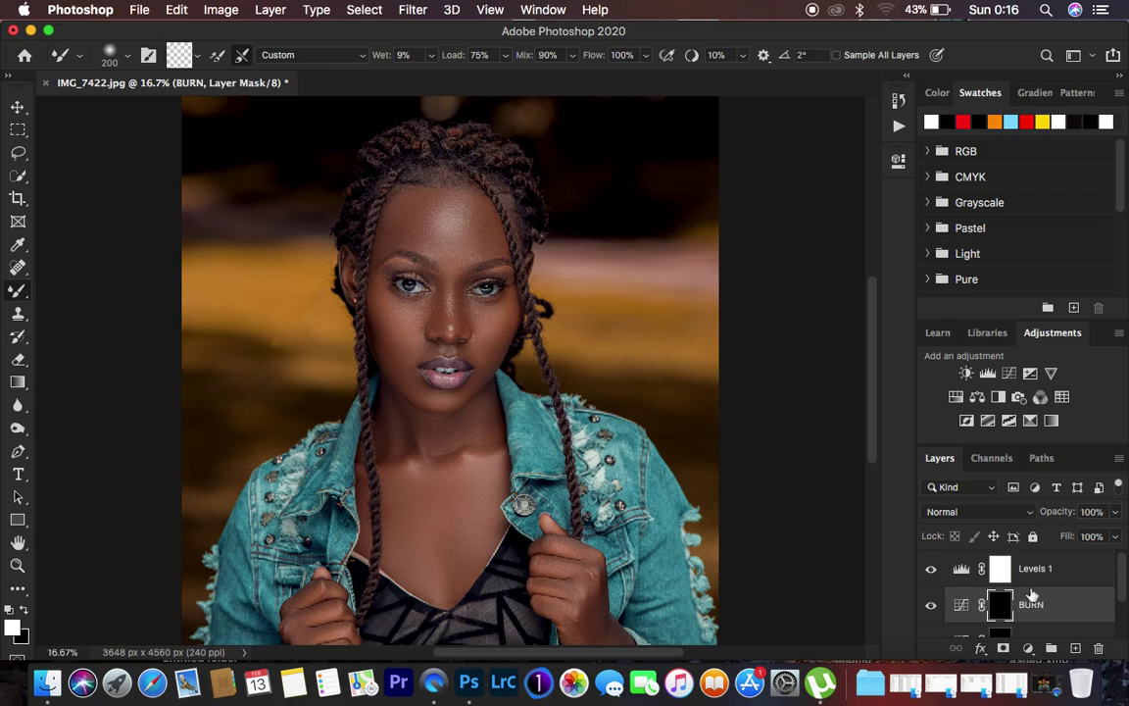
pyautogui.click(1027, 648)
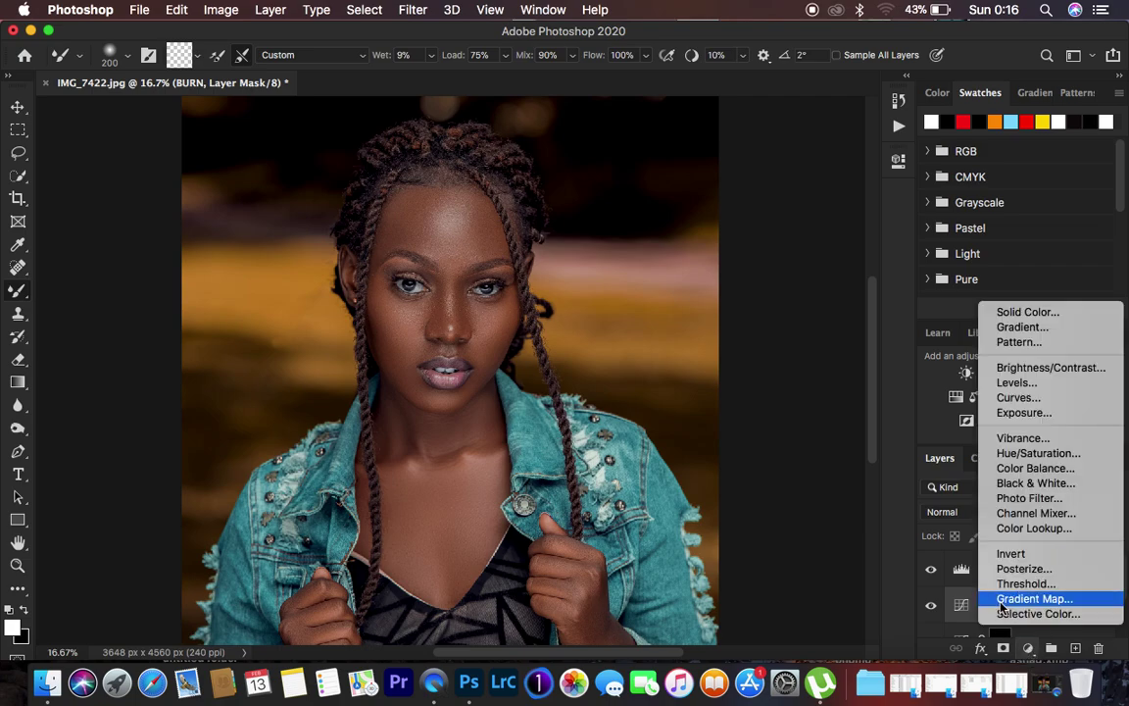
pyautogui.click(869, 521)
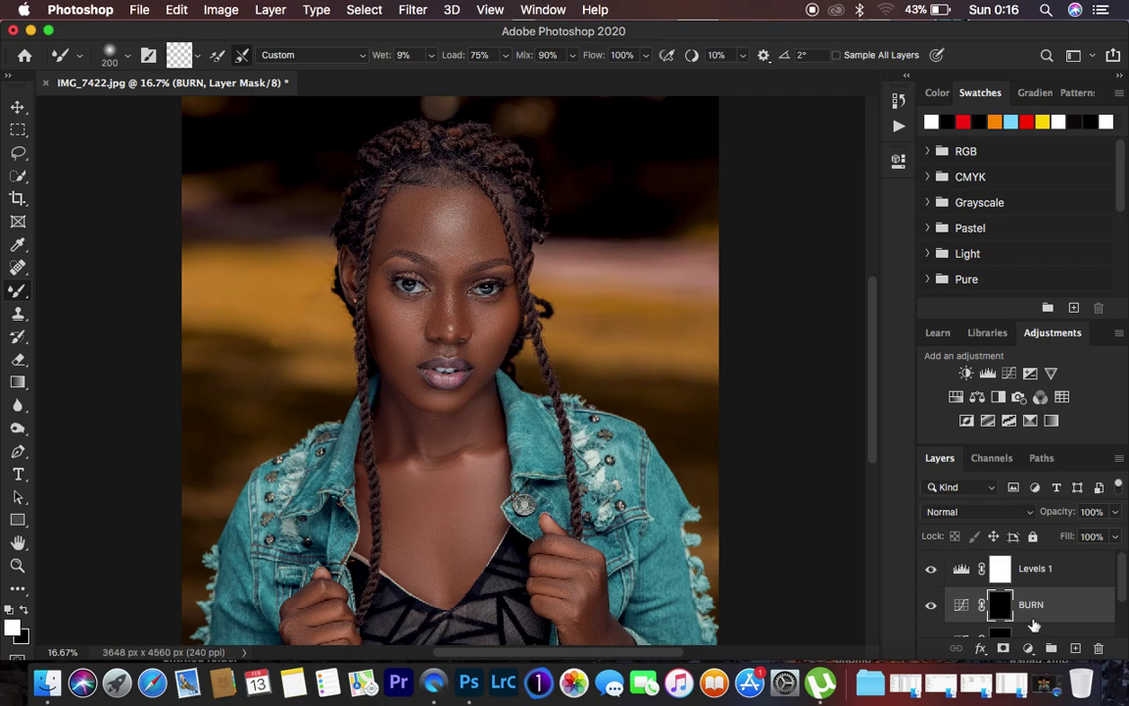
# Step: Add a Gradient Map adjustment layer above BURN using the Foreground to Background gradient from the Basics presets, with Reverse left off
pyautogui.click(1027, 647)
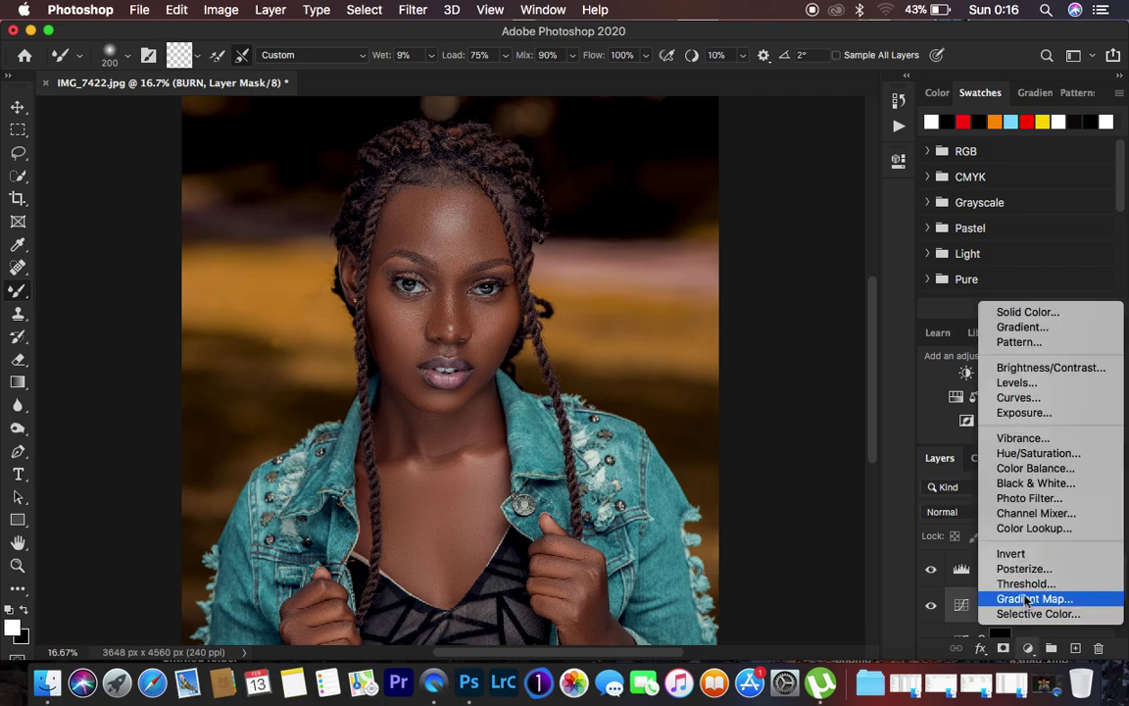
pyautogui.click(1027, 599)
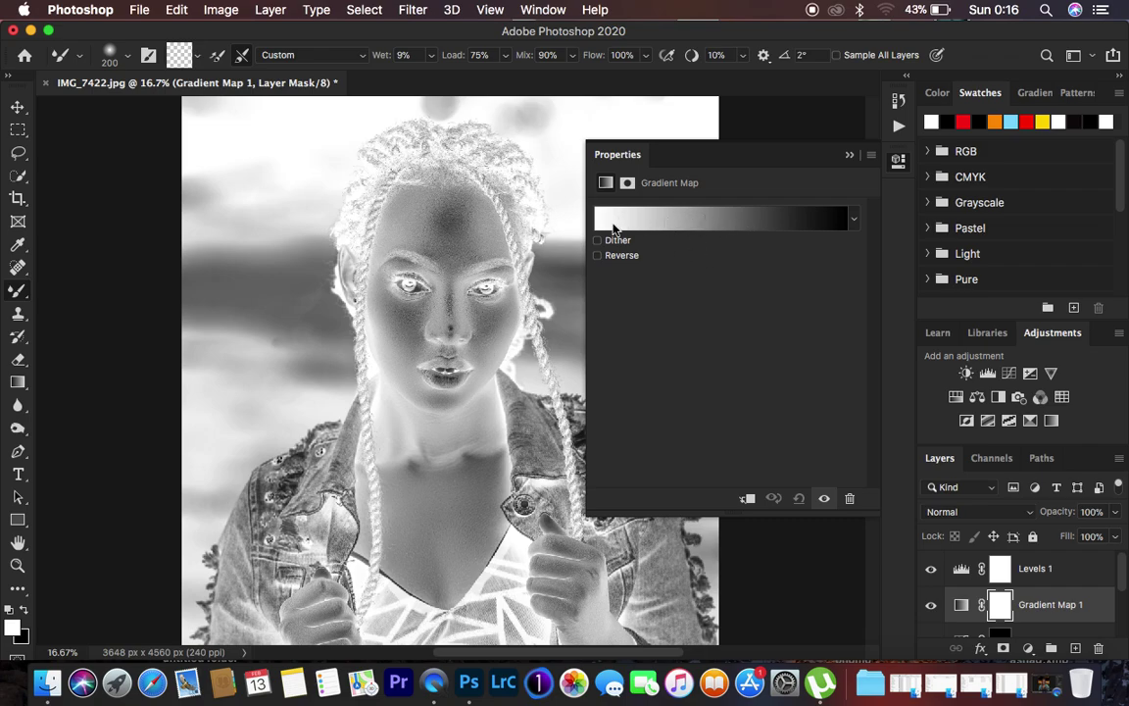
pyautogui.click(708, 221)
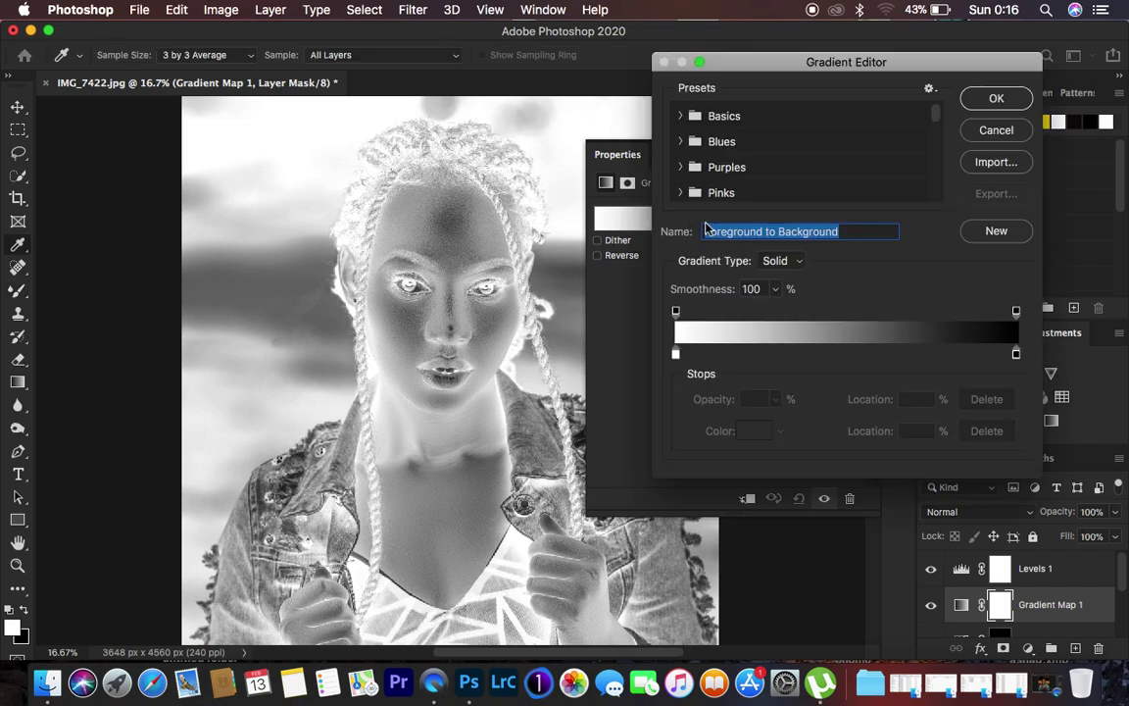
pyautogui.click(683, 117)
pyautogui.click(708, 155)
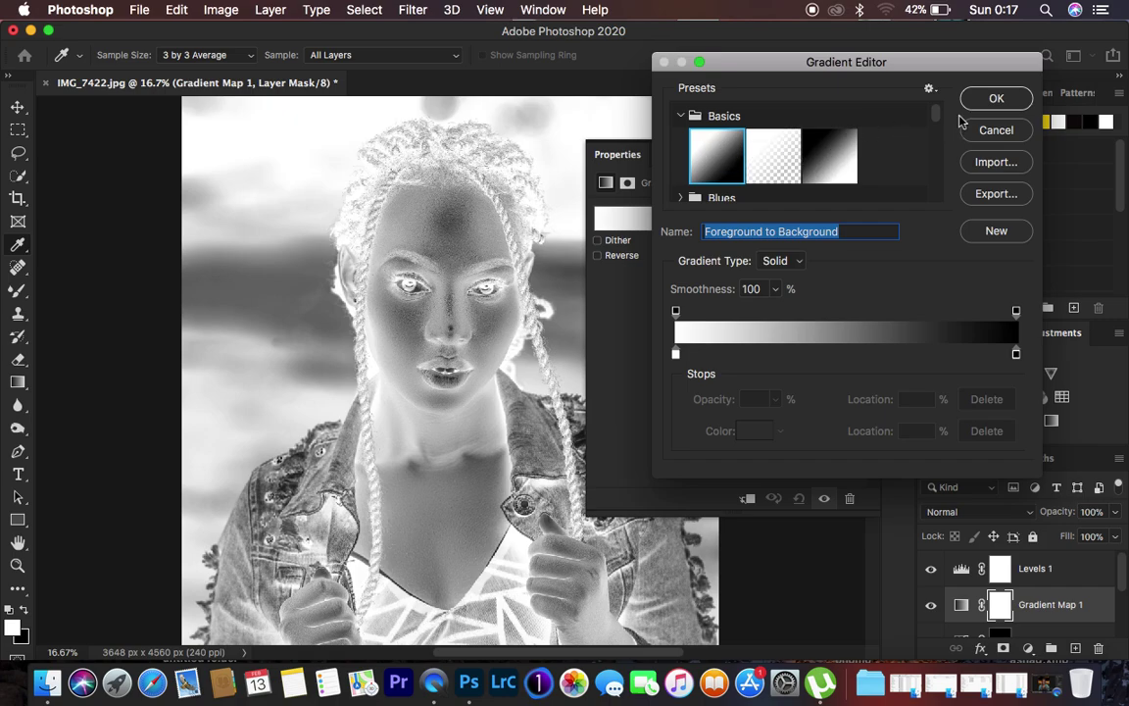
pyautogui.click(995, 100)
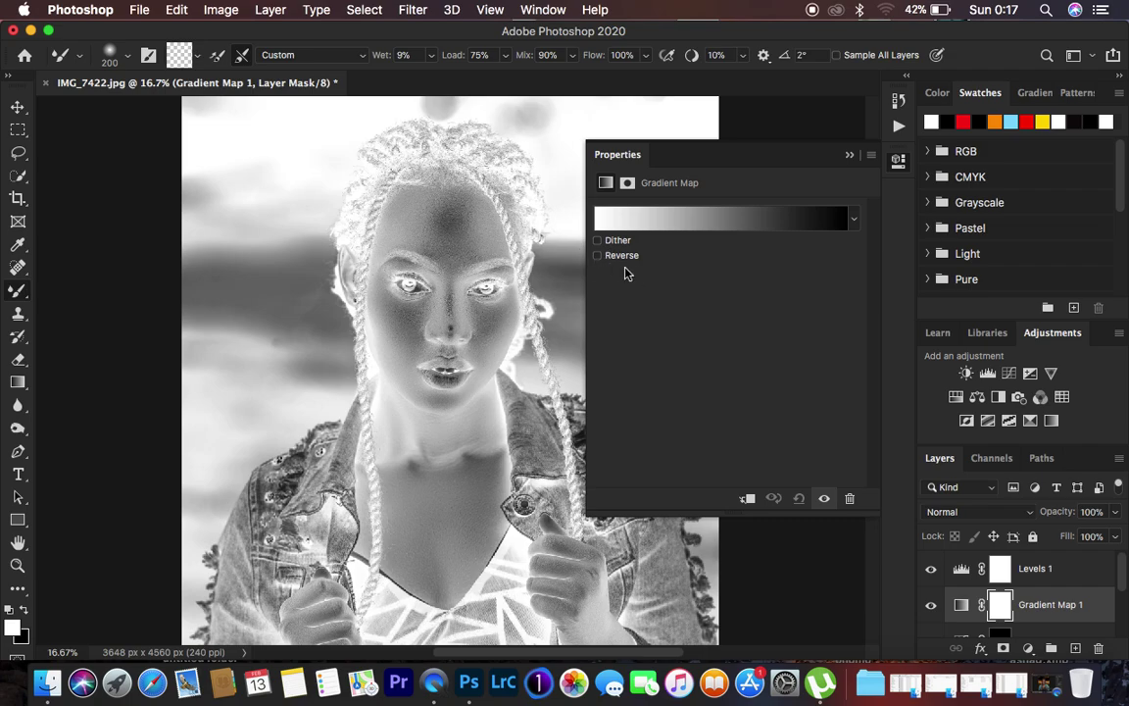
pyautogui.click(599, 257)
pyautogui.click(597, 256)
pyautogui.click(849, 155)
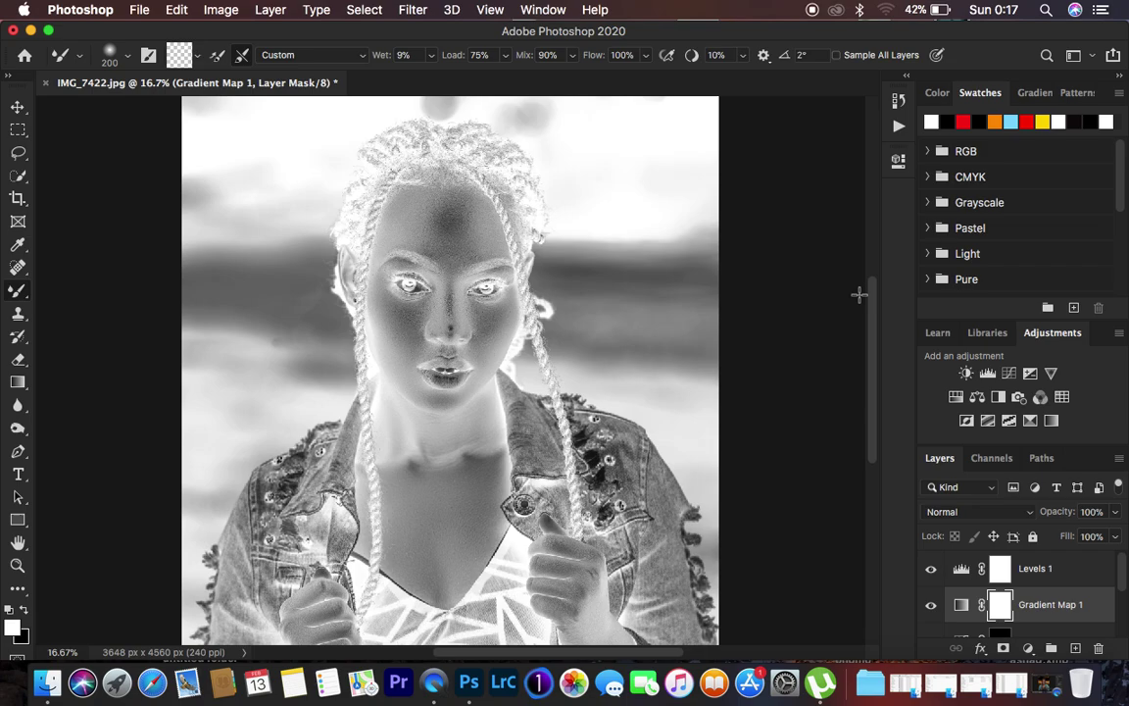
# Step: Set the shadow input level of the Levels adjustment layer above the gradient map to 34
pyautogui.click(967, 571)
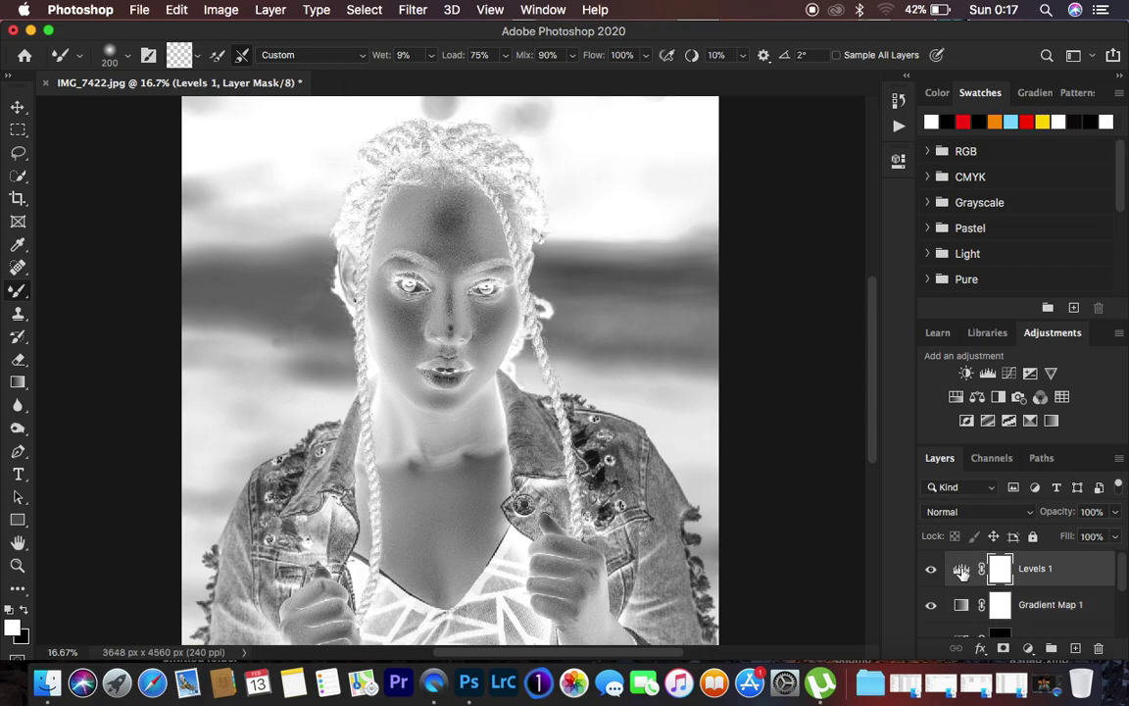
pyautogui.click(965, 574)
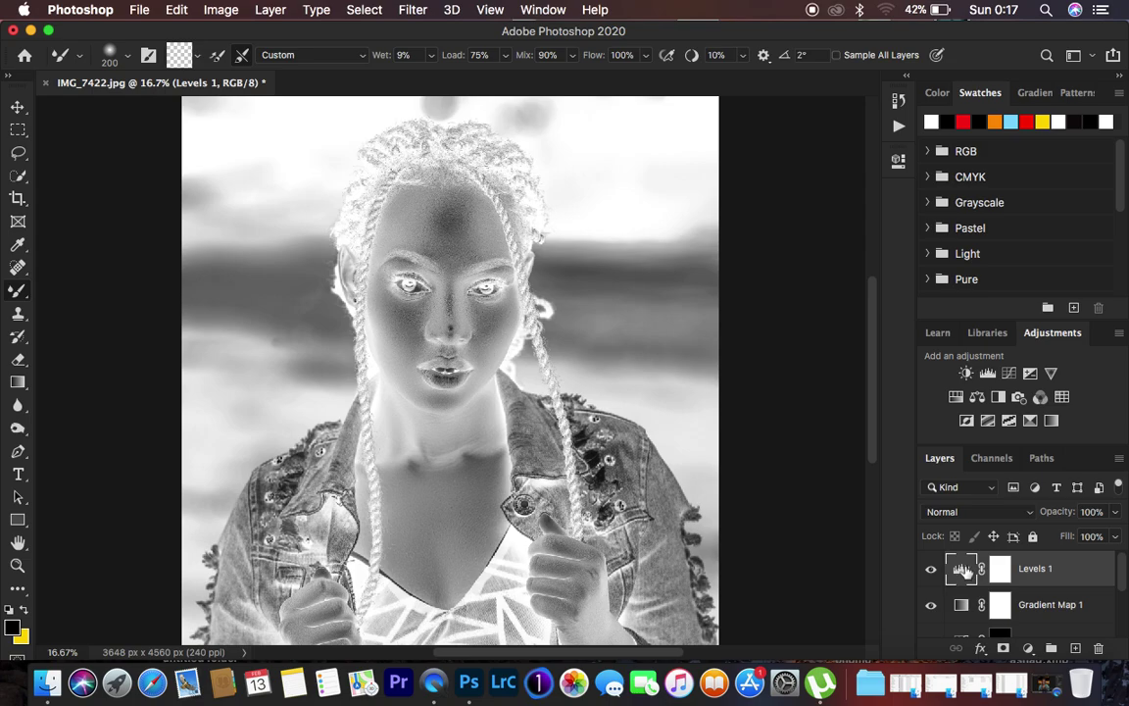
pyautogui.doubleClick(962, 571)
pyautogui.click(635, 353)
pyautogui.moveTo(635, 351); pyautogui.dragTo(659, 350)
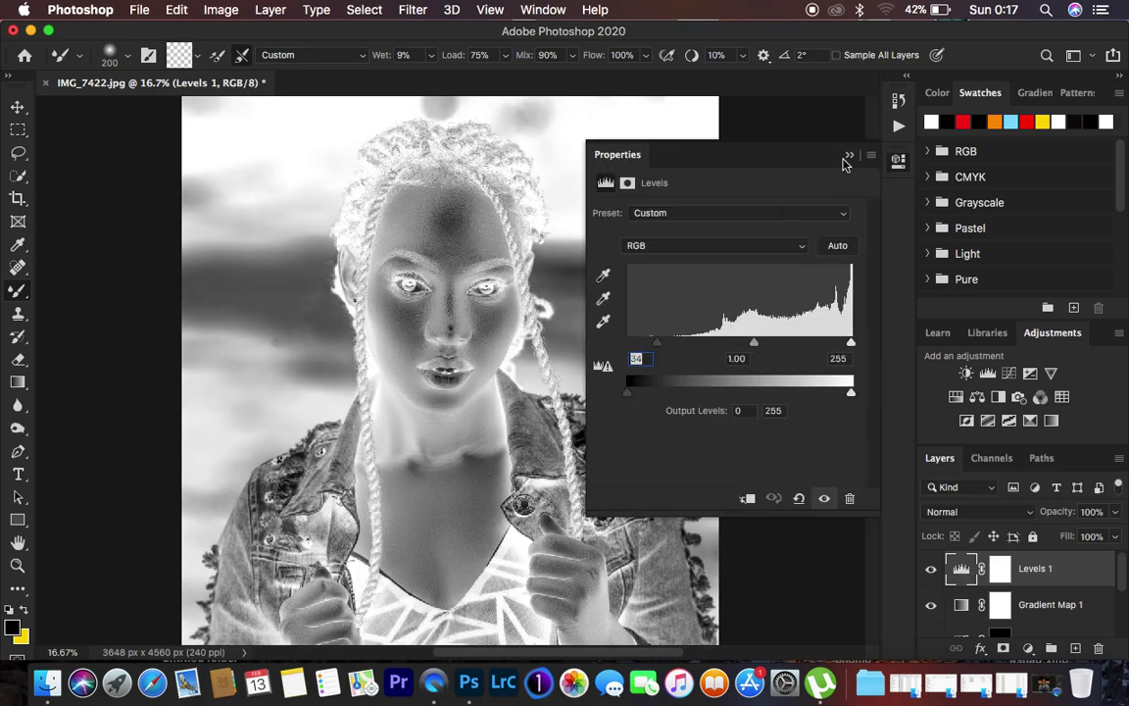
pyautogui.click(849, 155)
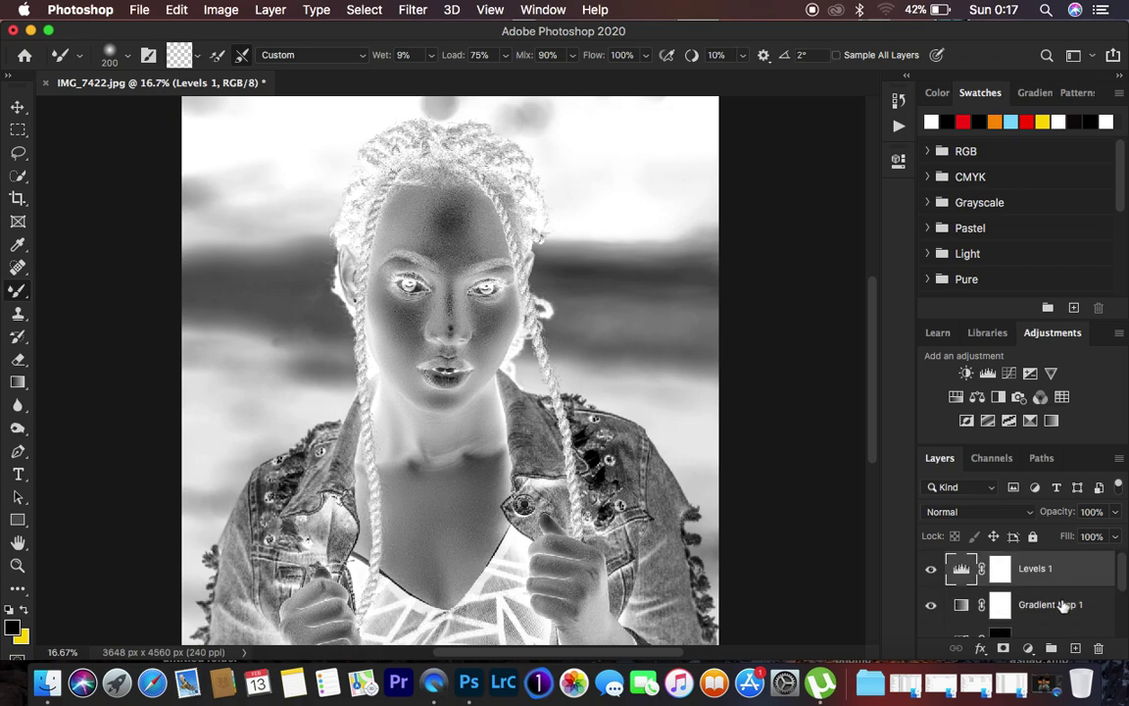
# Step: Group the Levels and Gradient Map adjustment layers together and name the group "db check"
pyautogui.click(1071, 605)
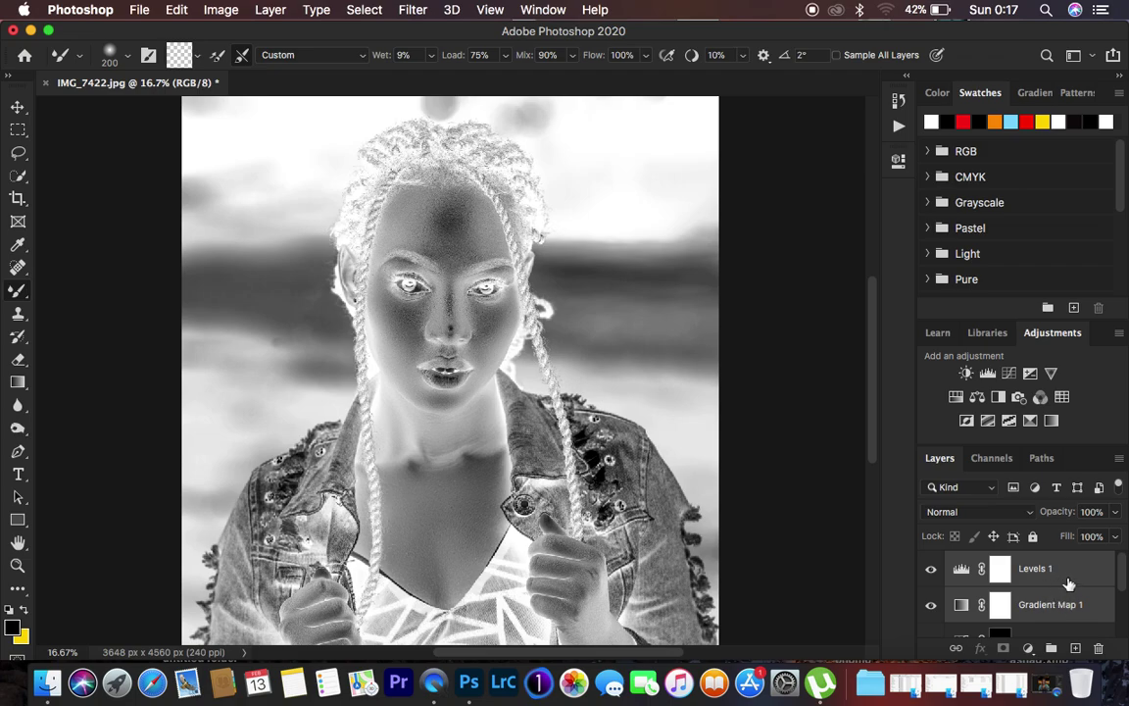
pyautogui.click(1052, 650)
pyautogui.doubleClick(995, 561)
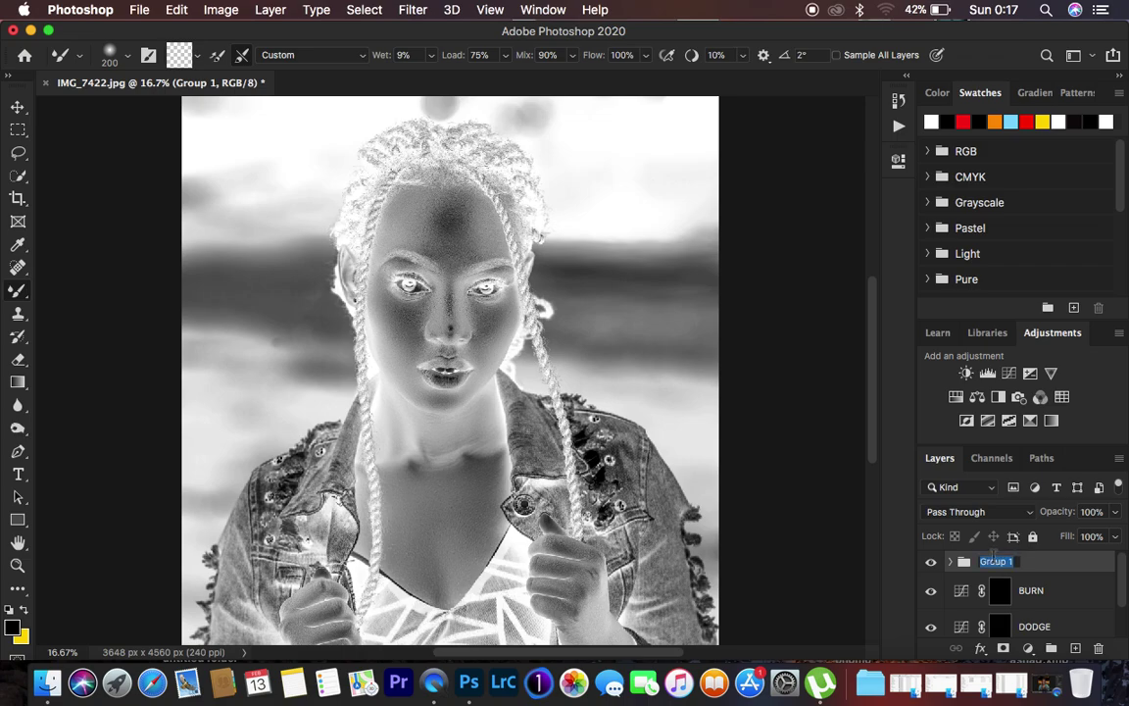
pyautogui.write('db check')
pyautogui.press('Return')
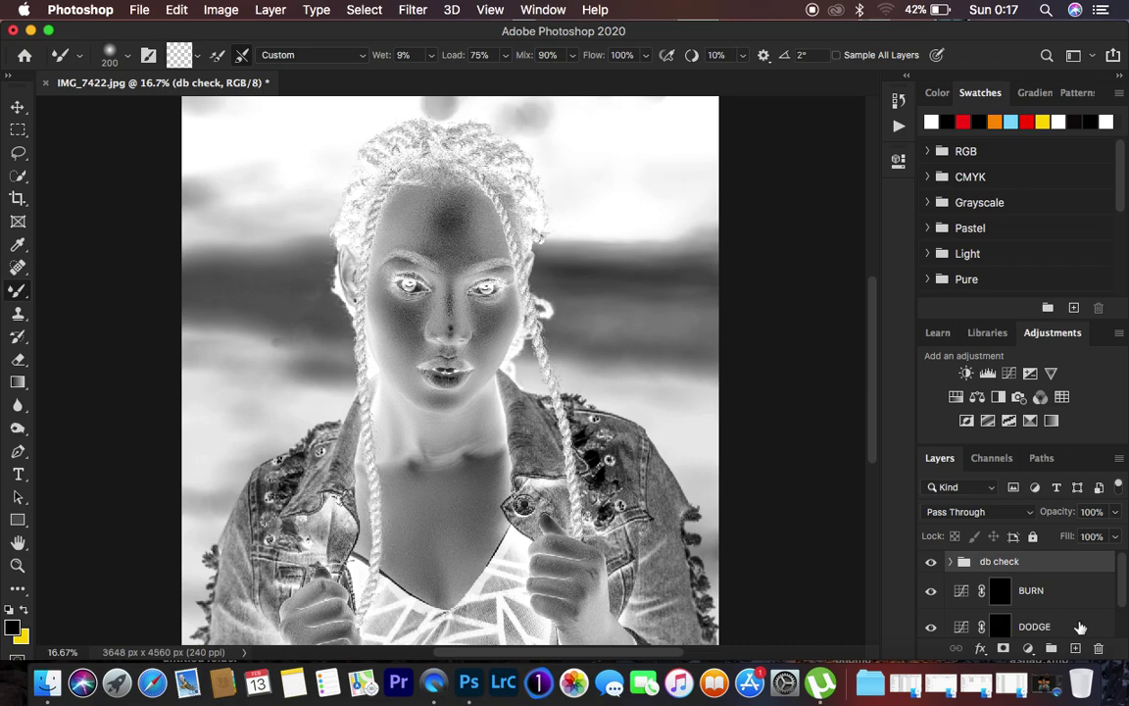
# Step: Group the BURN and DODGE curves layers, without the db check group, and name the new group DB
pyautogui.press('super+alt+a')
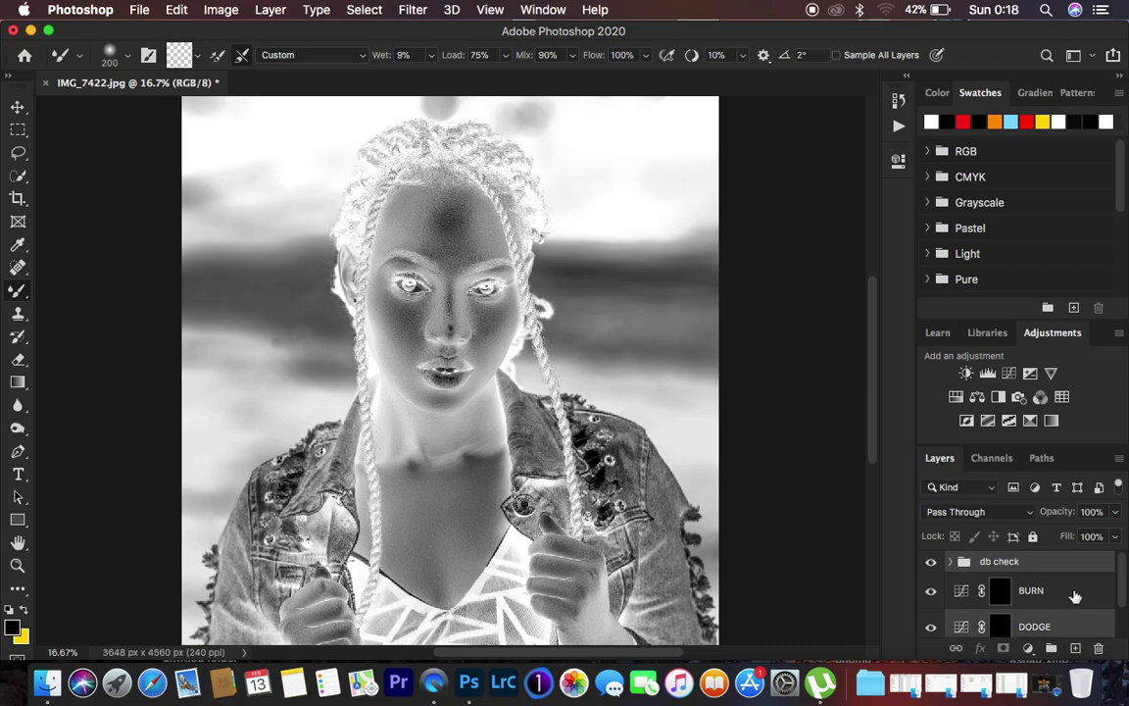
pyautogui.click(1076, 596)
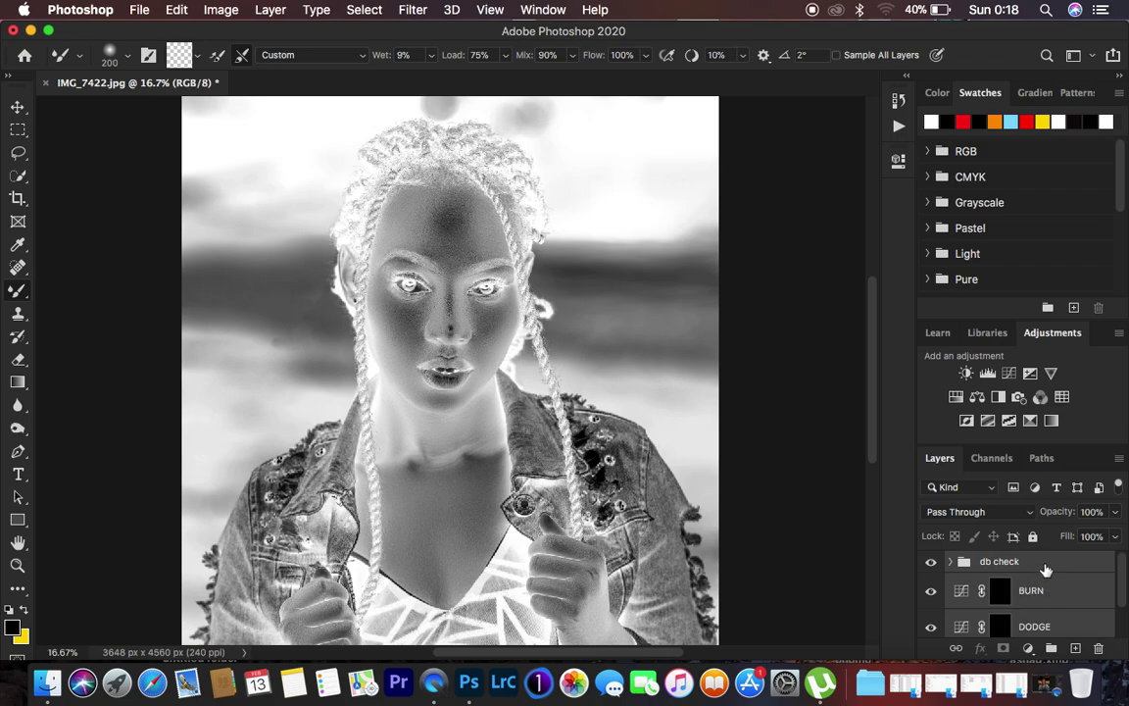
pyautogui.click(1047, 581)
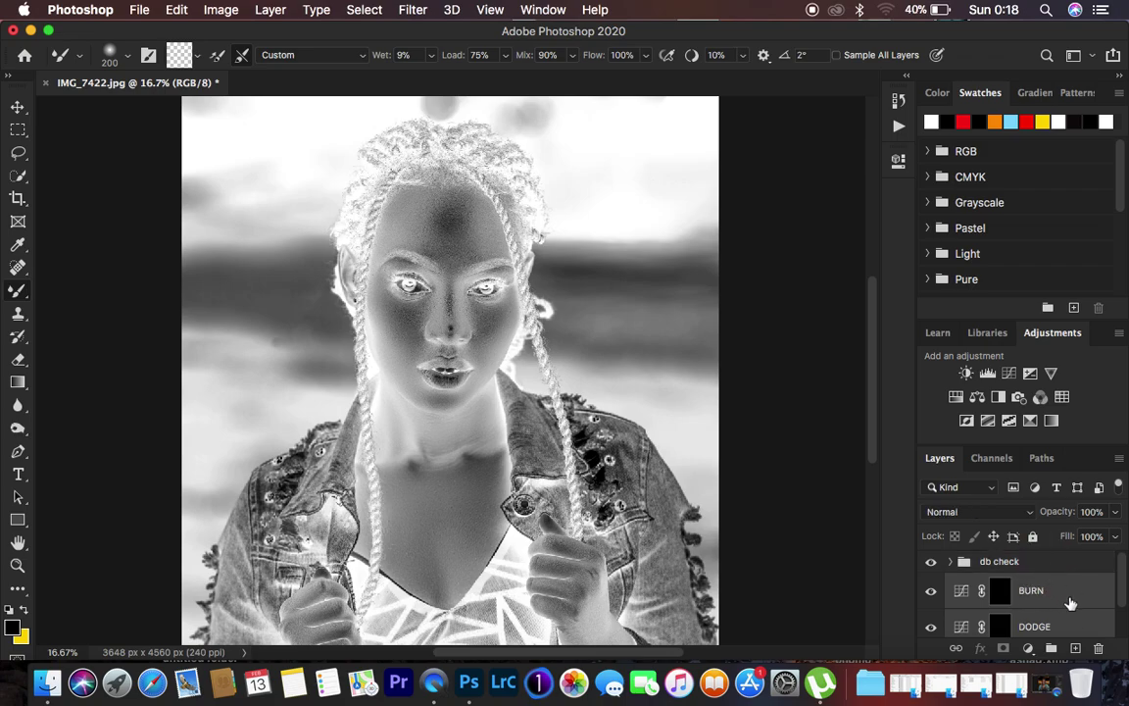
pyautogui.moveTo(1070, 603); pyautogui.dragTo(1051, 647)
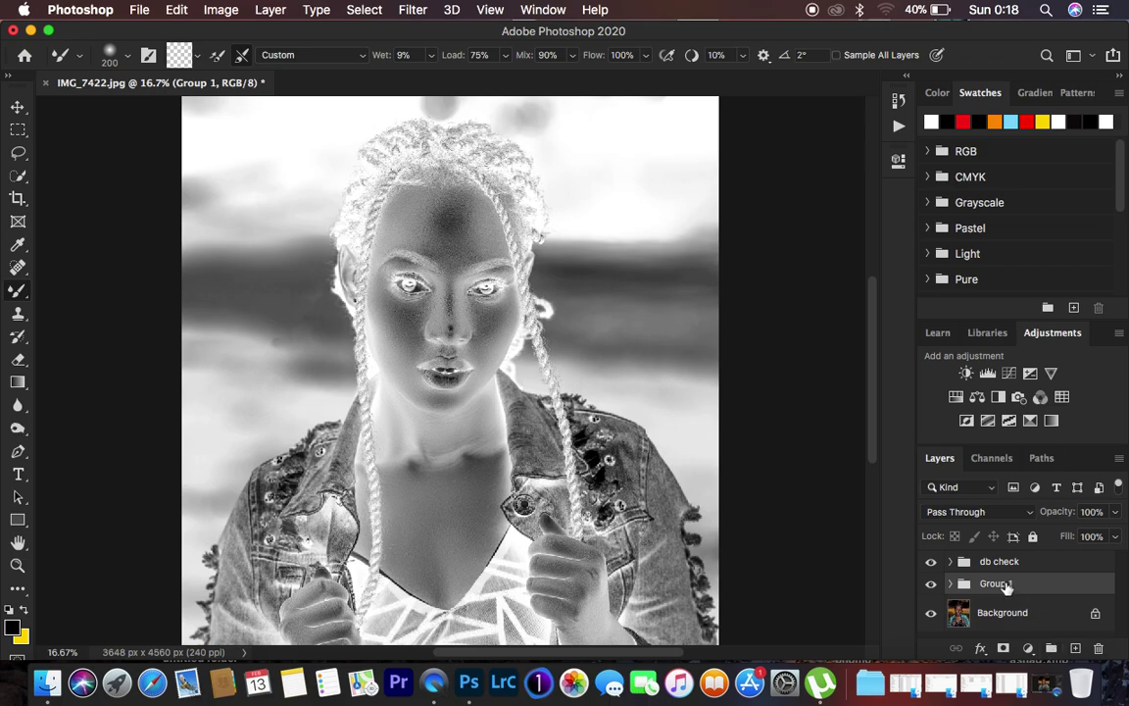
pyautogui.doubleClick(998, 583)
pyautogui.write('DB')
pyautogui.press('Return')
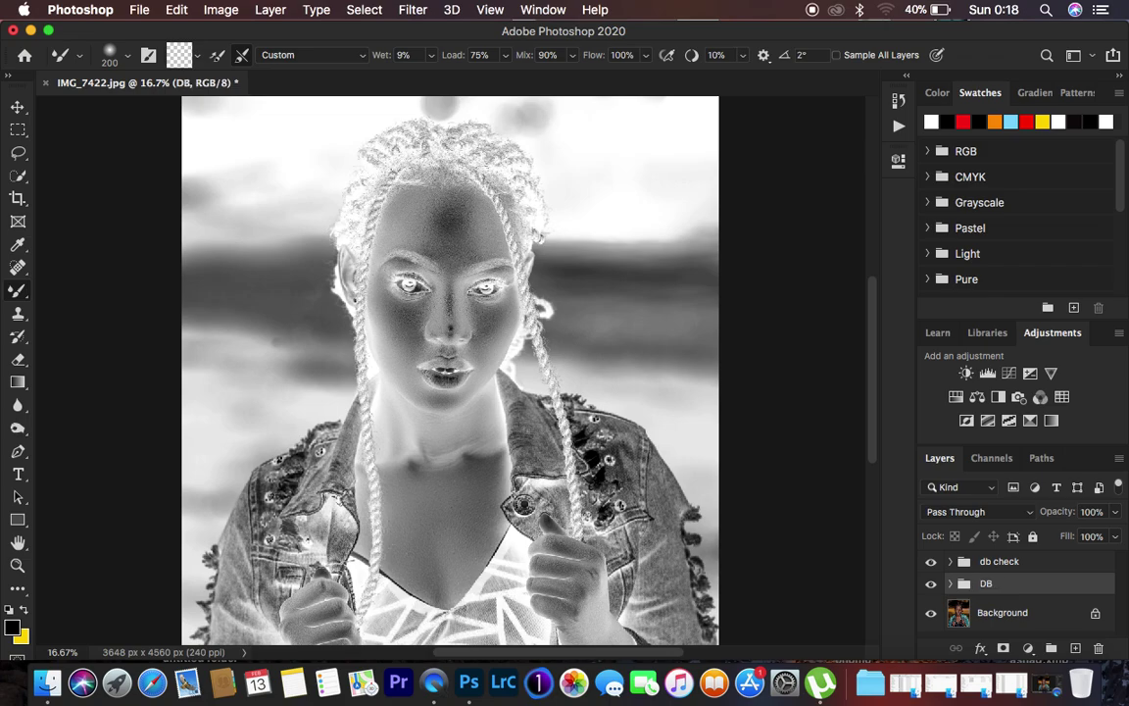
# Step: Put the db check and DB groups into one parent group named DODGE & BURN
pyautogui.click(1046, 567)
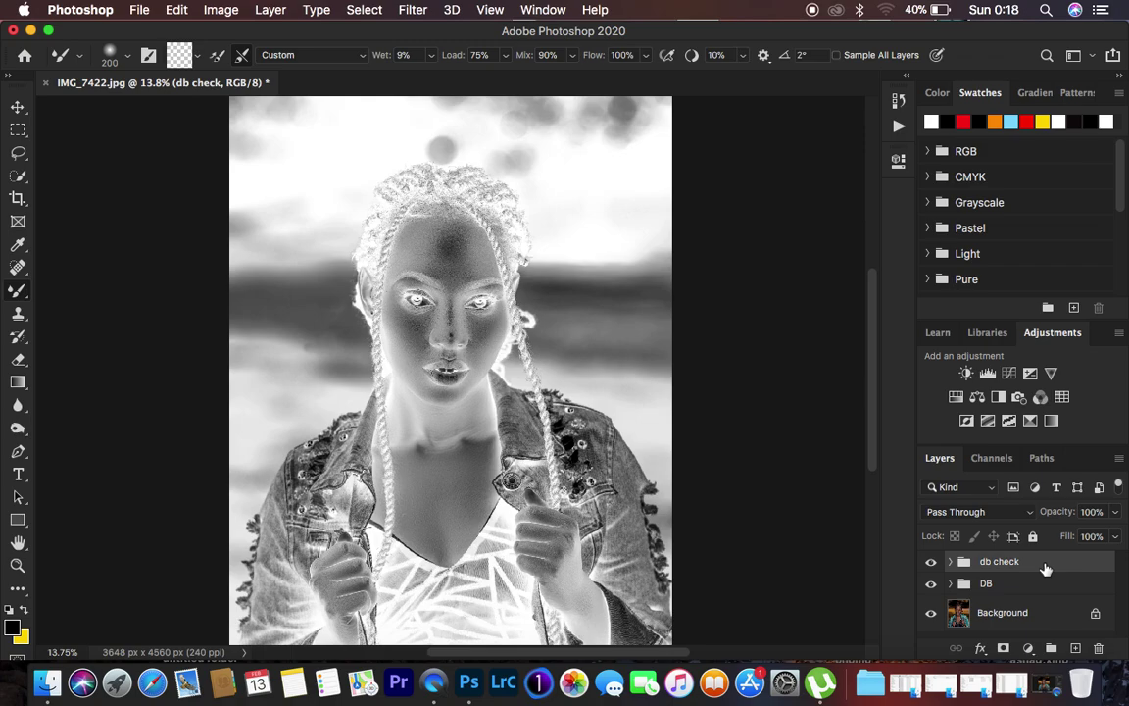
pyautogui.keyDown('shift'); pyautogui.click(1049, 580); pyautogui.keyUp('shift')
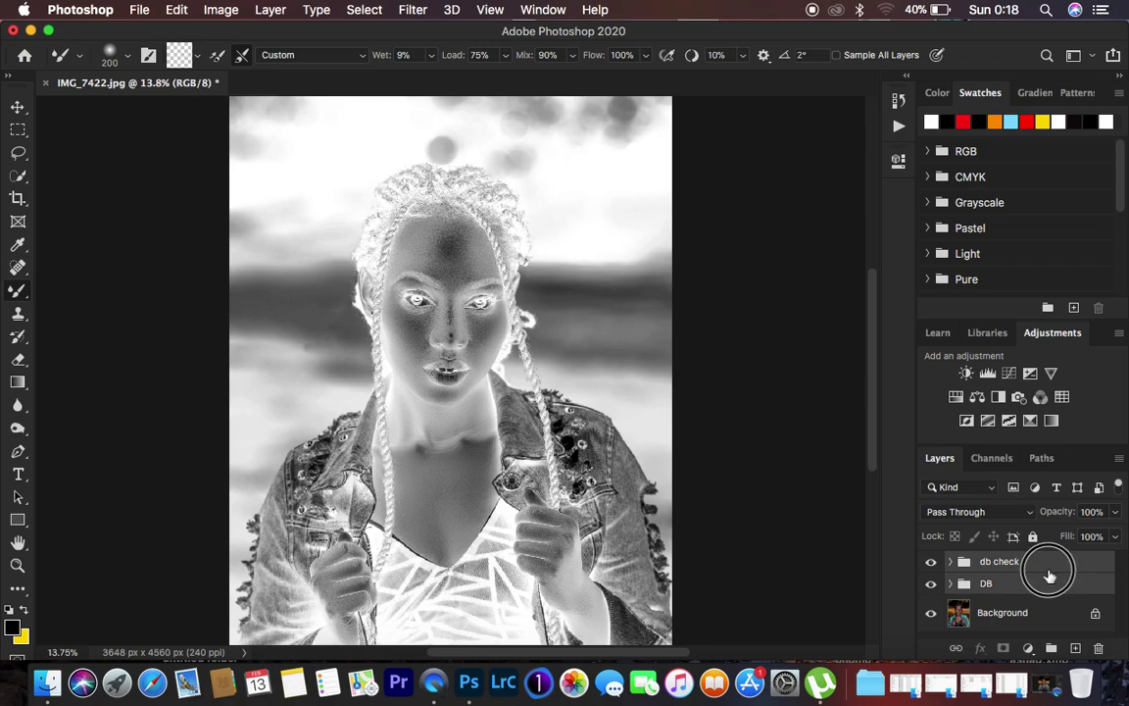
pyautogui.click(1051, 648)
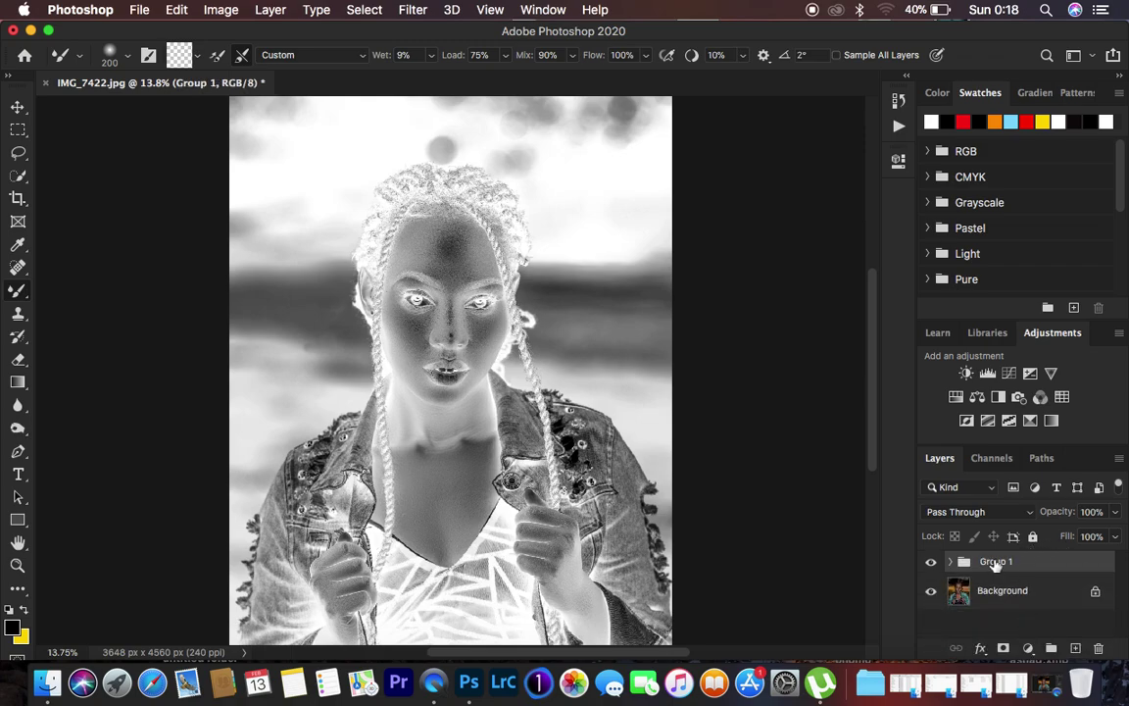
pyautogui.doubleClick(996, 561)
pyautogui.write('doge')
pyautogui.press('BackSpace')
pyautogui.press('BackSpace')
pyautogui.press('BackSpace')
pyautogui.press('BackSpace')
pyautogui.write('DODGE & BURN')
pyautogui.press('Return')
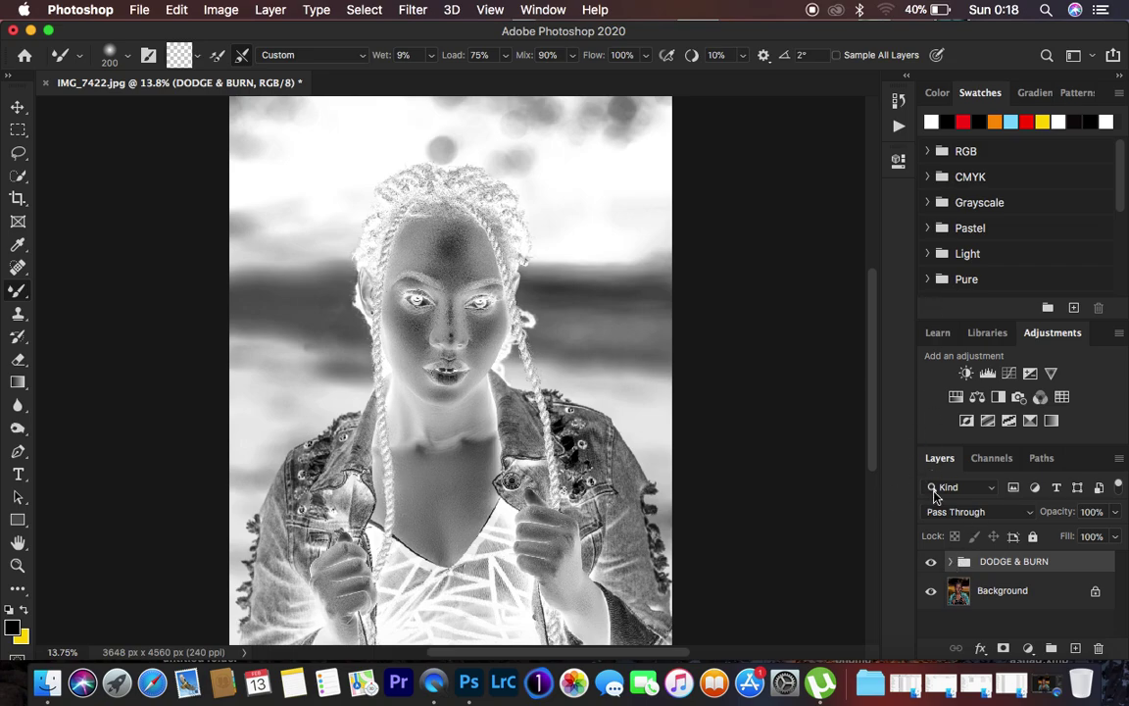
# Step: Expand the DODGE & BURN group and its subgroups and review the layers they contain
pyautogui.click(951, 561)
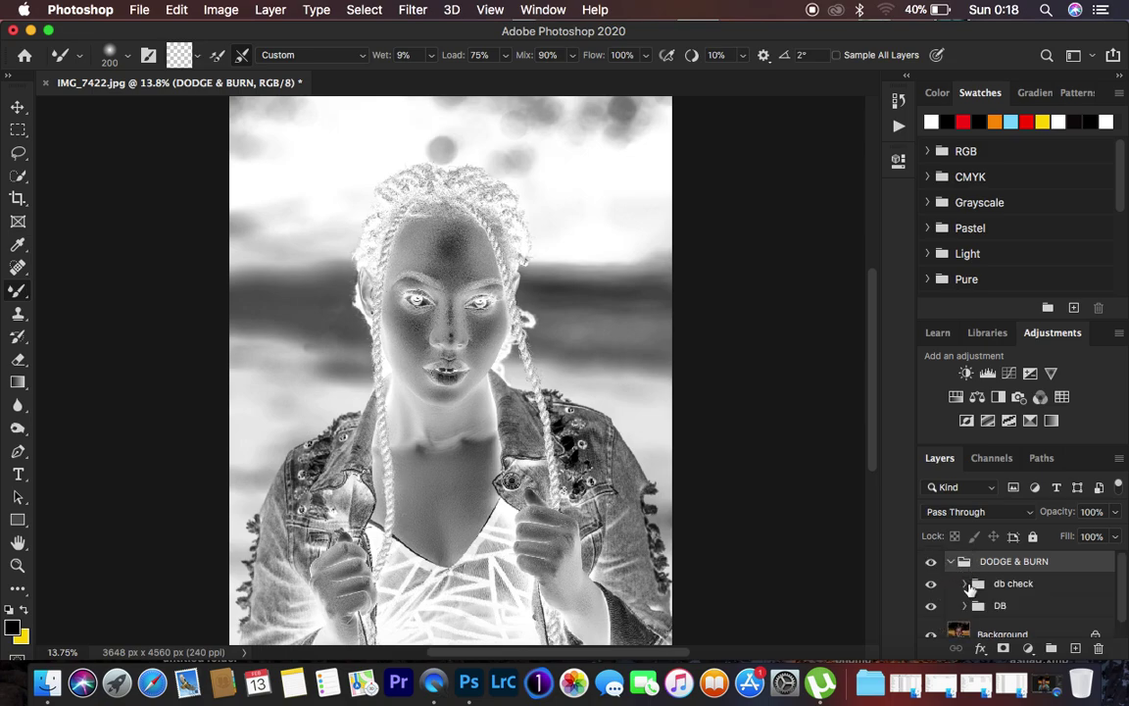
pyautogui.click(965, 584)
pyautogui.scroll(-2, 1020, 596)
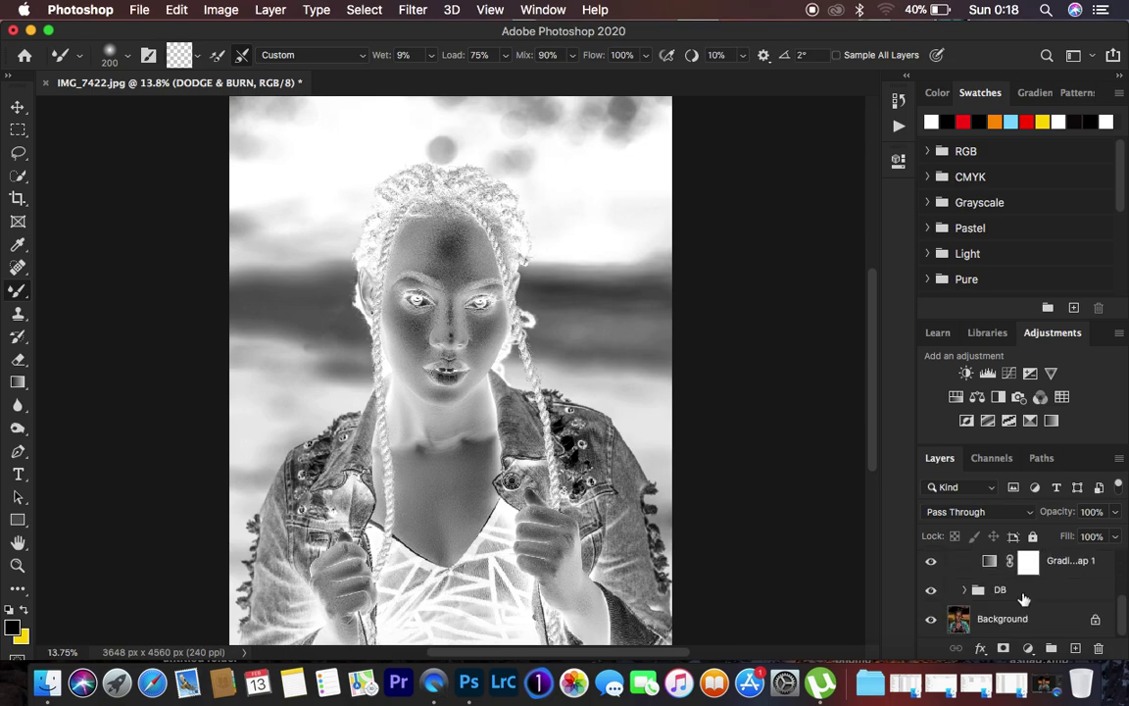
pyautogui.click(970, 589)
pyautogui.scroll(-1, 1039, 593)
pyautogui.scroll(2, 1050, 598)
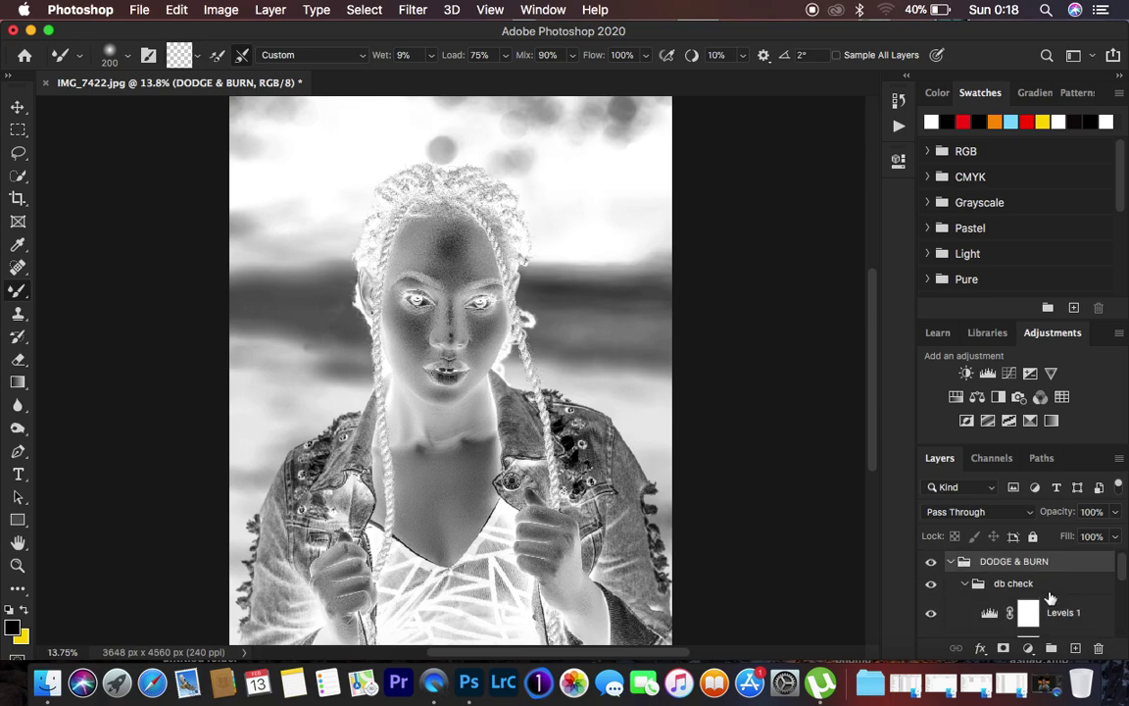
pyautogui.scroll(-2, 1051, 598)
pyautogui.scroll(1, 1051, 598)
pyautogui.scroll(-1, 1051, 598)
pyautogui.scroll(1, 1051, 598)
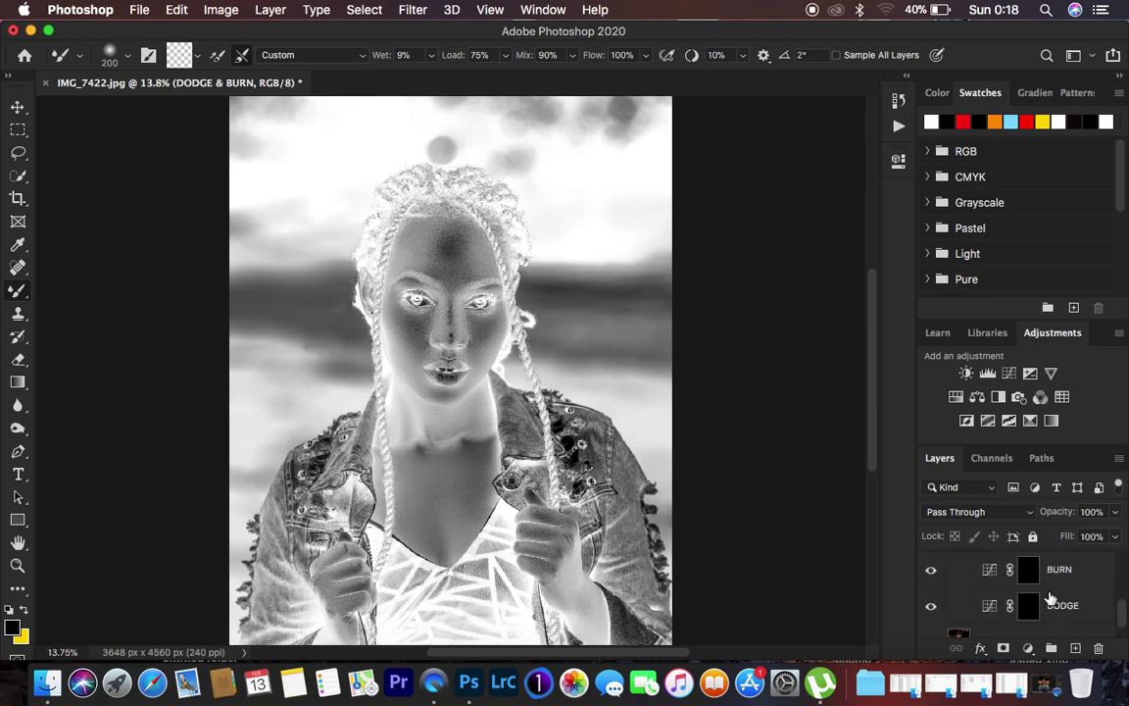
# Step: Make the DODGE layer's mask active and stop recording the MICRO DB action
pyautogui.click(1035, 603)
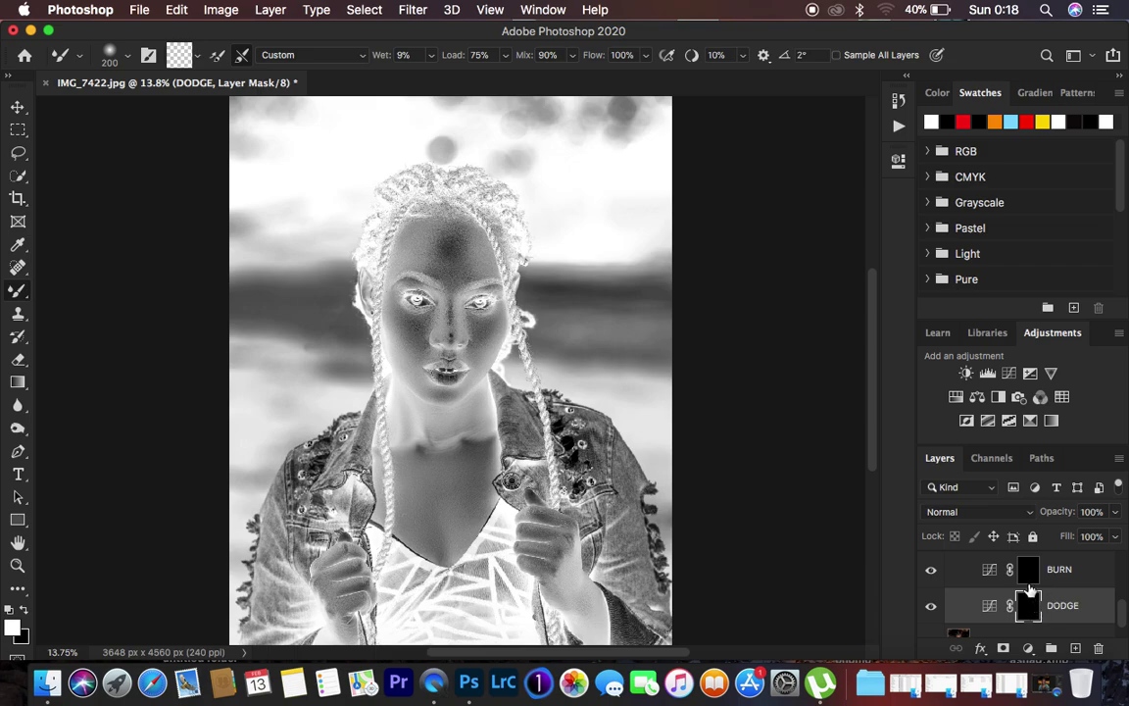
pyautogui.click(898, 128)
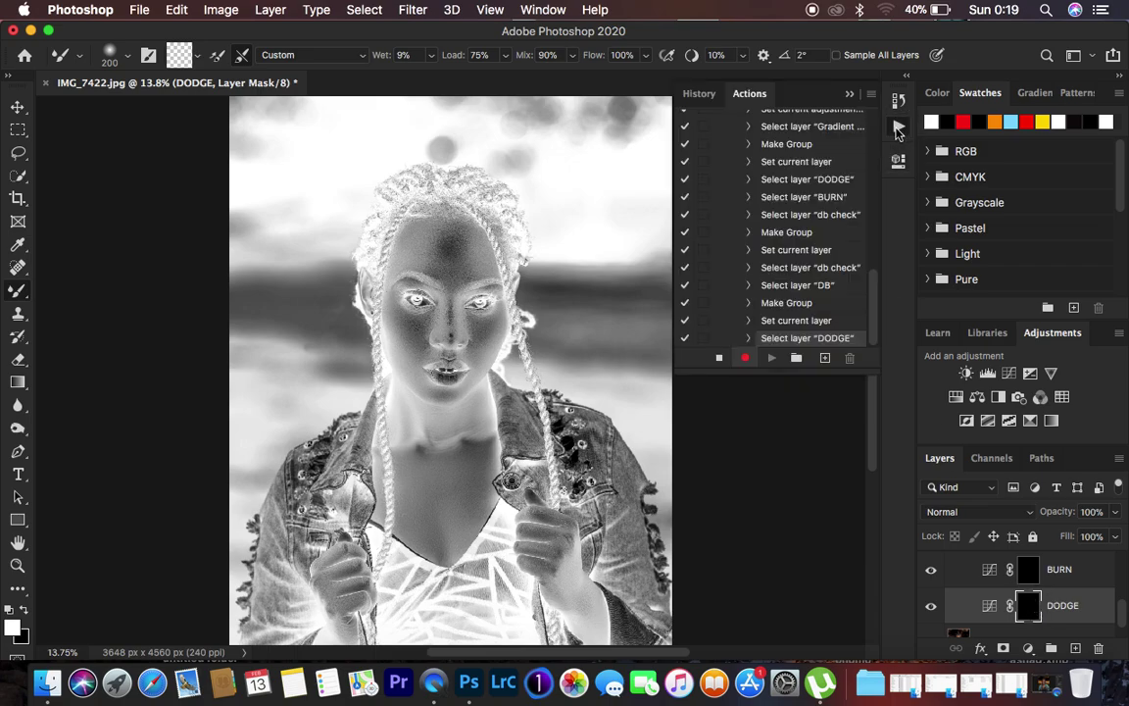
pyautogui.click(720, 359)
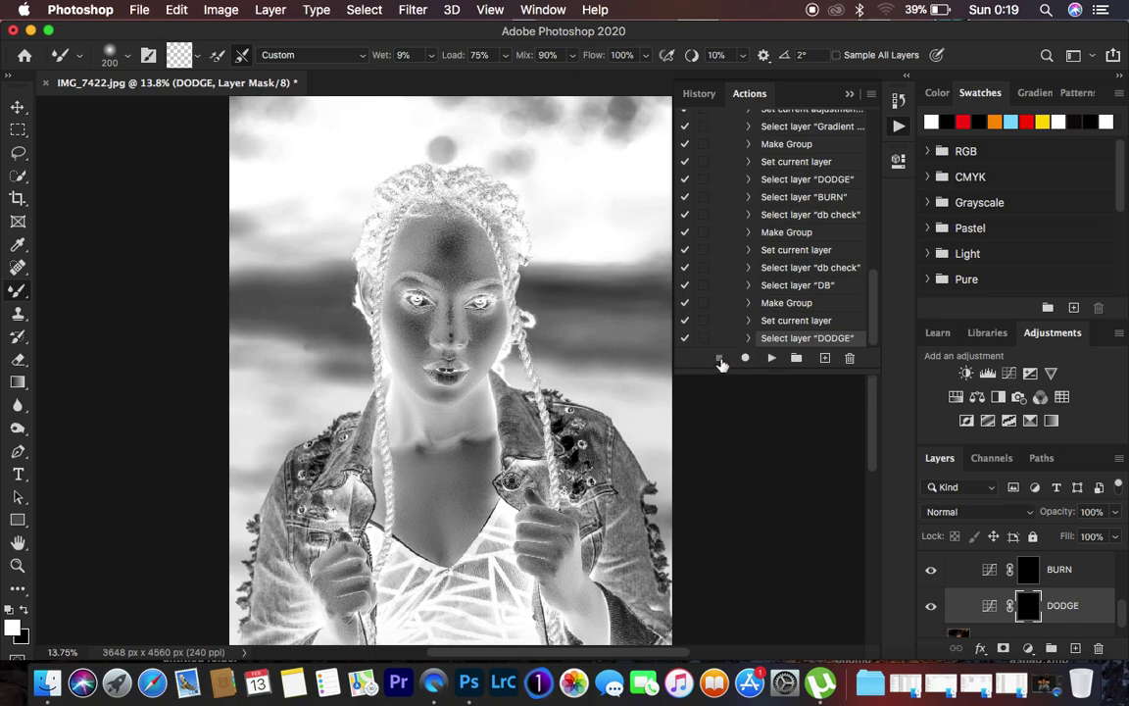
# Step: Delete the whole DODGE & BURN group, leaving only the Background layer for testing the action
pyautogui.scroll(10, 809, 253)
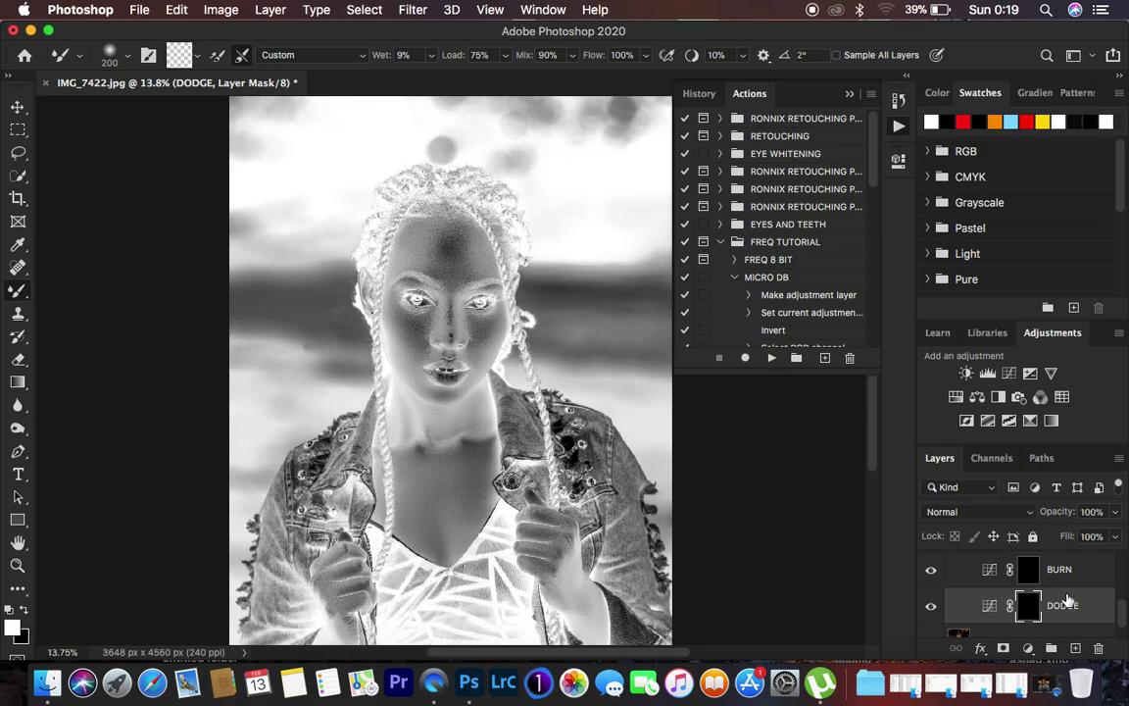
pyautogui.scroll(5, 1067, 600)
pyautogui.moveTo(1065, 567)
pyautogui.mouseDown()
pyautogui.moveTo(1064, 640)
pyautogui.moveTo(1099, 648)
pyautogui.mouseUp()
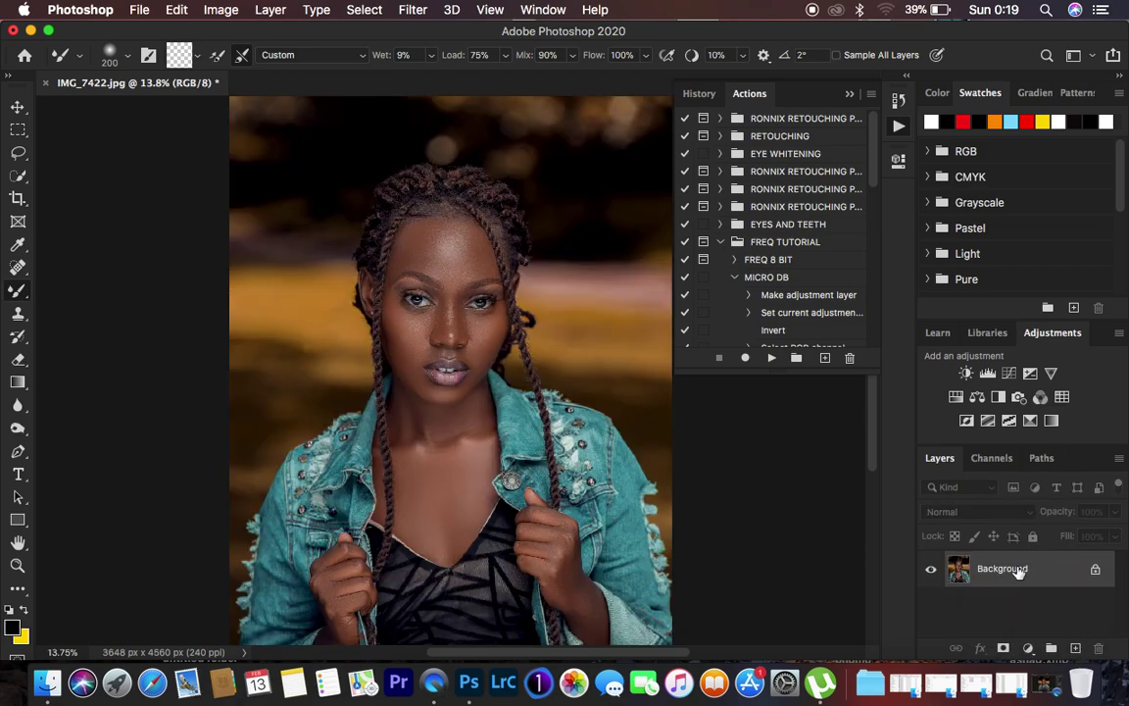
# Step: Play the MICRO DB action on the Background layer and check the layer groups it builds
pyautogui.click(734, 277)
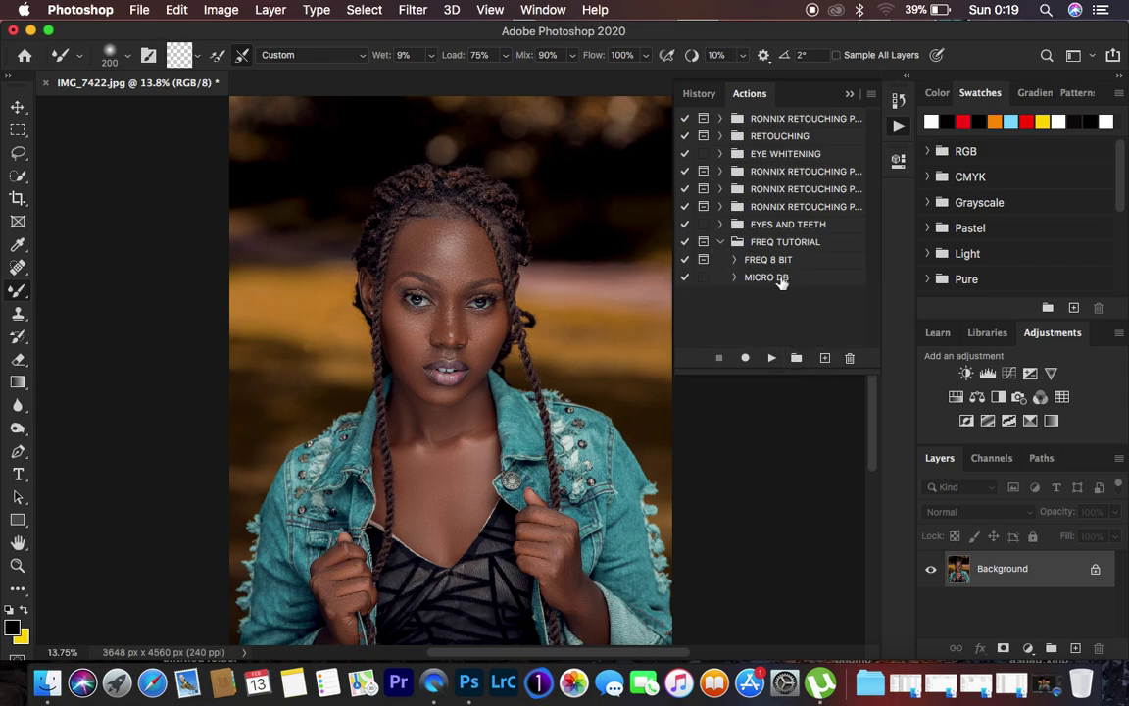
pyautogui.click(782, 280)
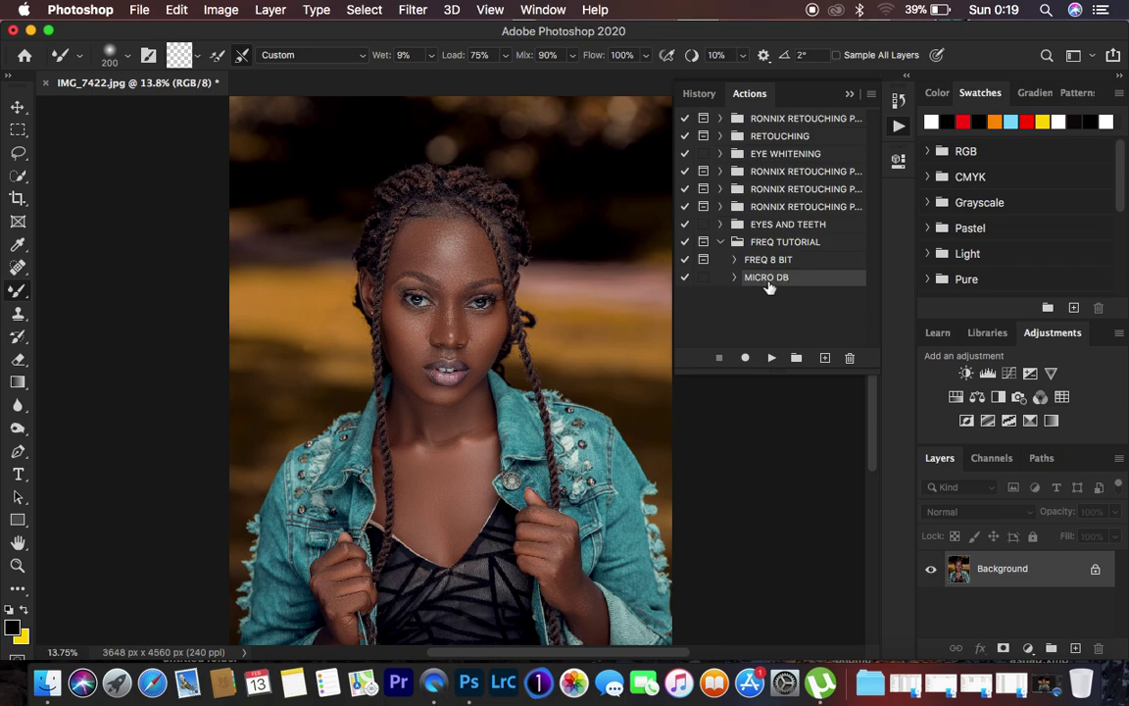
pyautogui.click(772, 359)
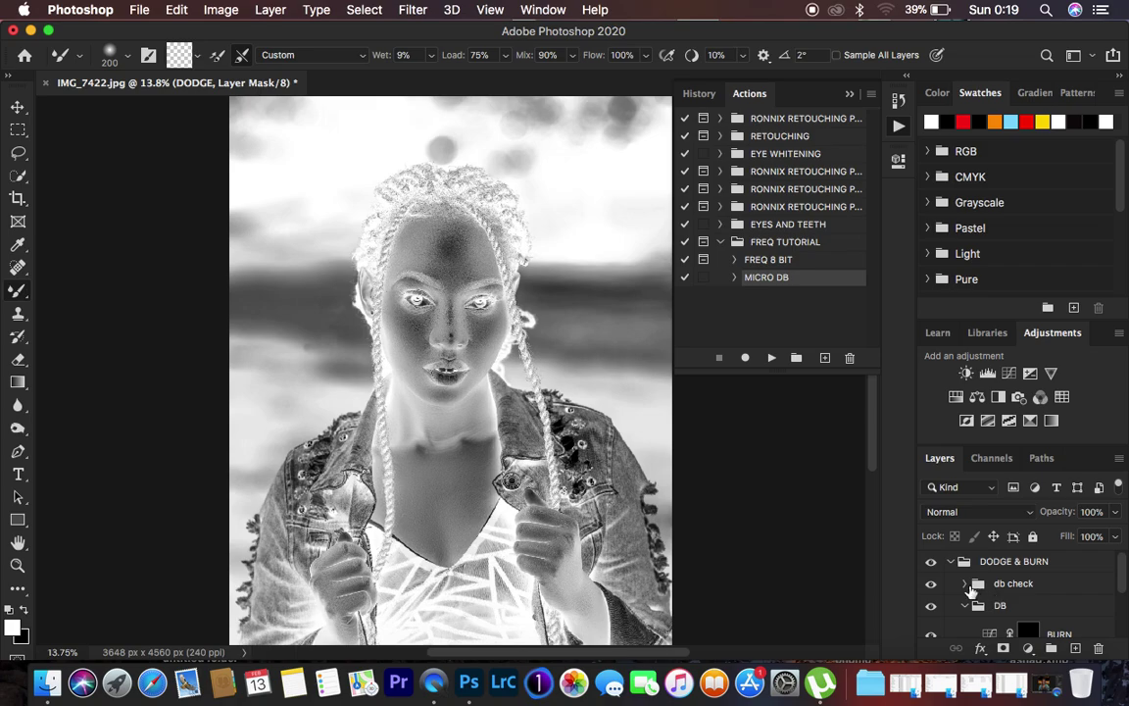
pyautogui.click(966, 584)
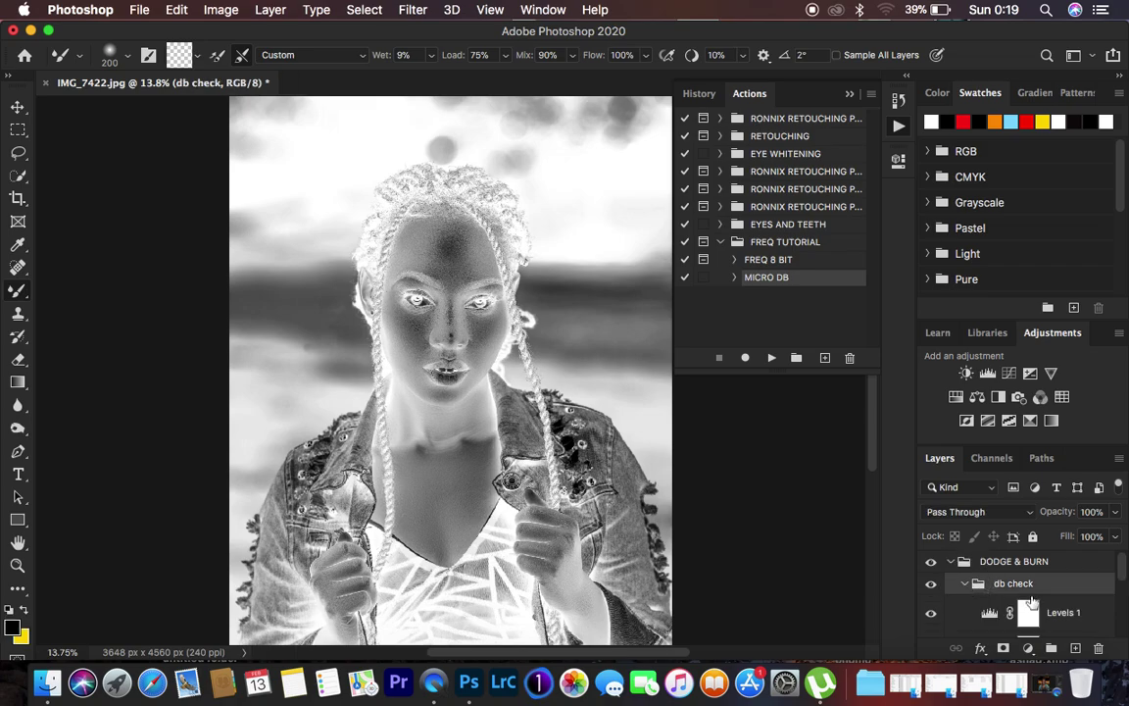
pyautogui.scroll(-5, 1000, 594)
pyautogui.scroll(5, 1032, 601)
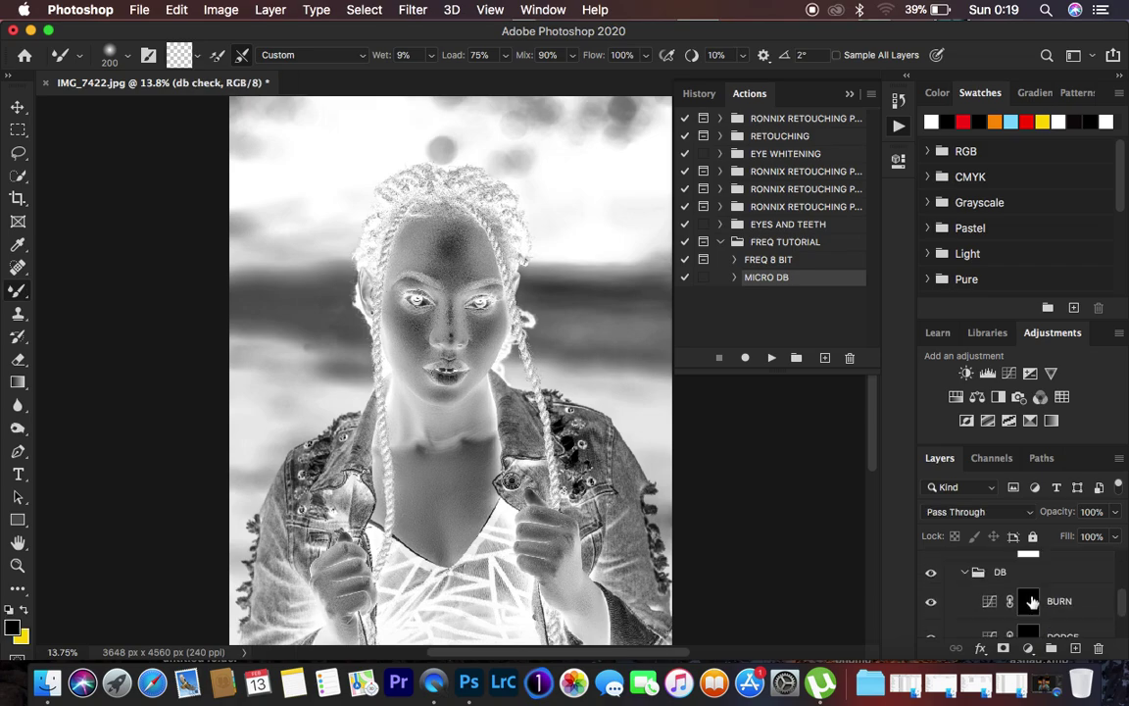
pyautogui.scroll(-5, 1032, 601)
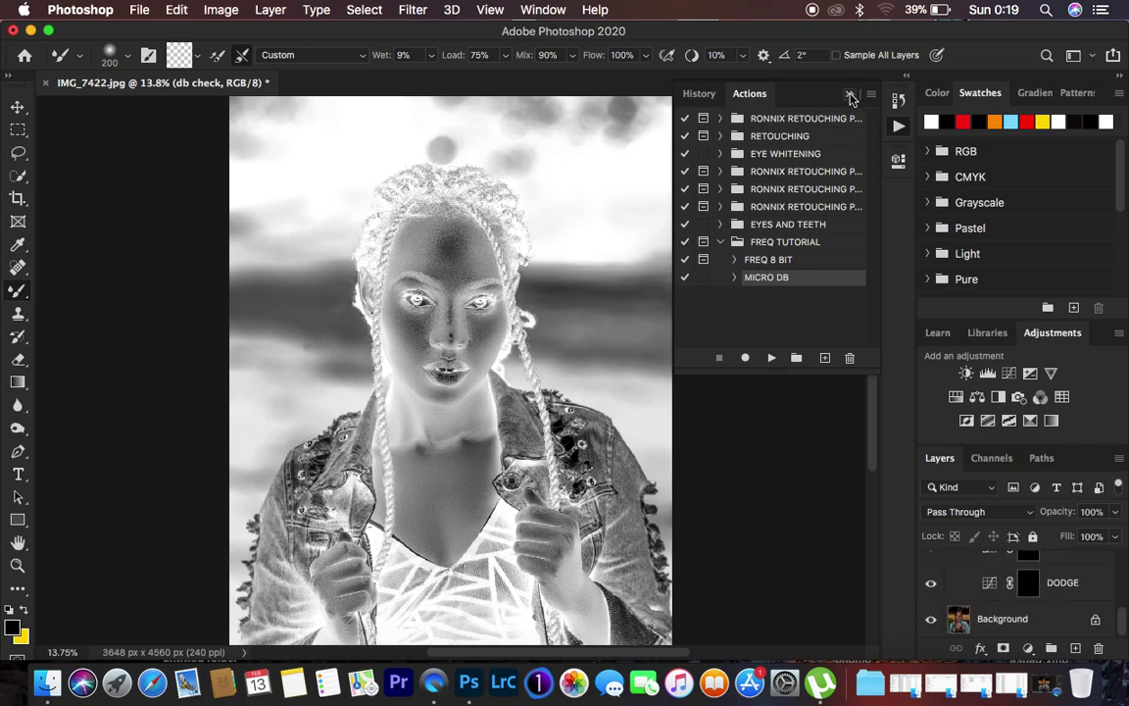
pyautogui.click(850, 95)
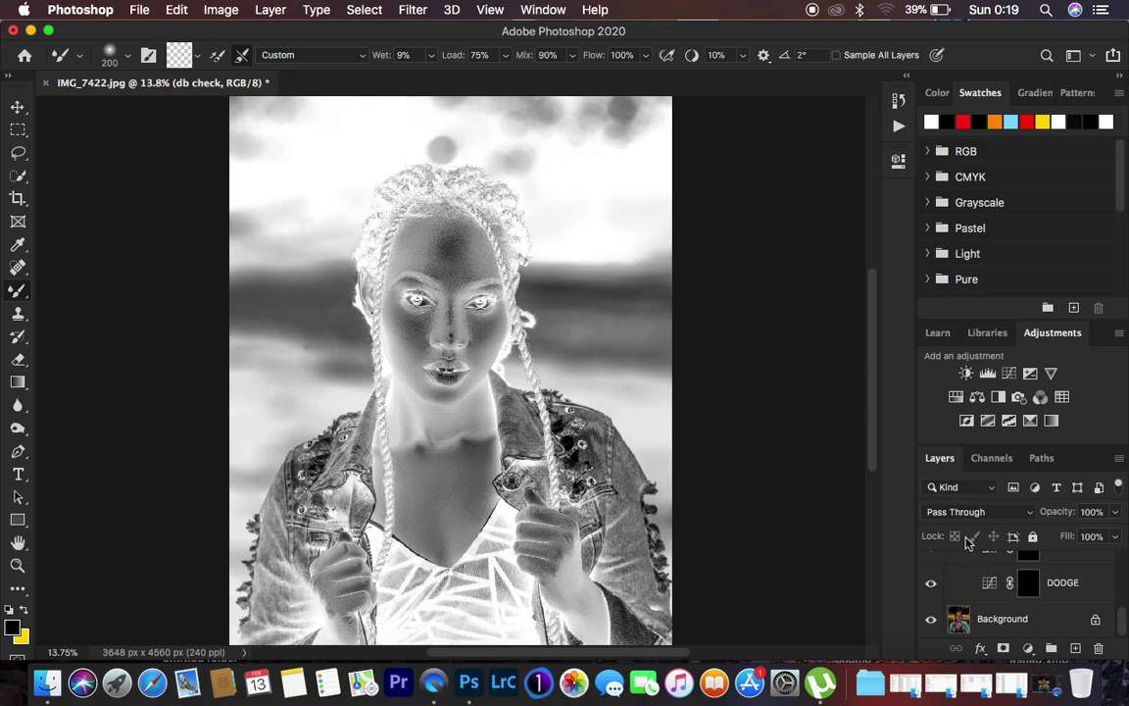